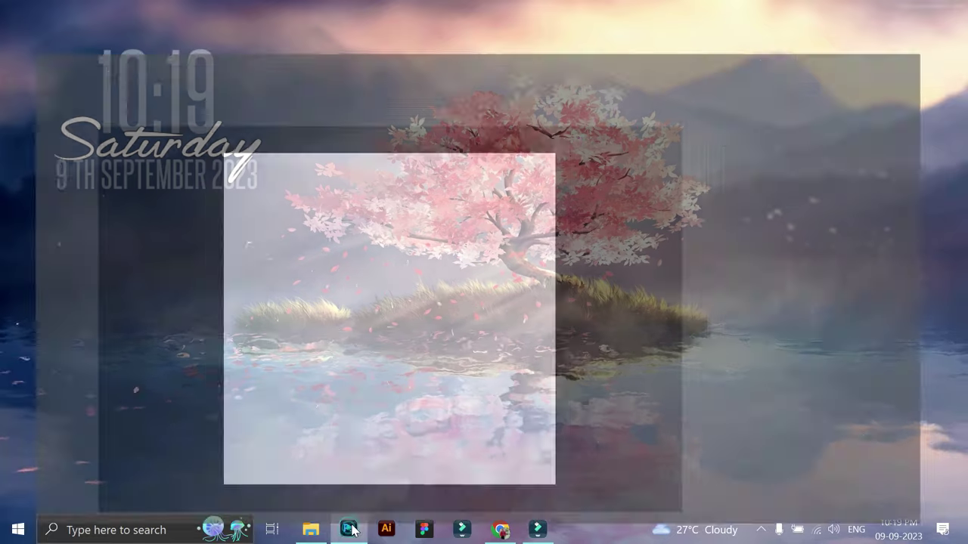
- Place Shape.png on the canvas and adjust its size and position
{"action": "left_click", "coordinate": [311, 529]}
{"action": "left_click_drag", "start_coordinate": [306, 102], "coordinate": [374, 299]}
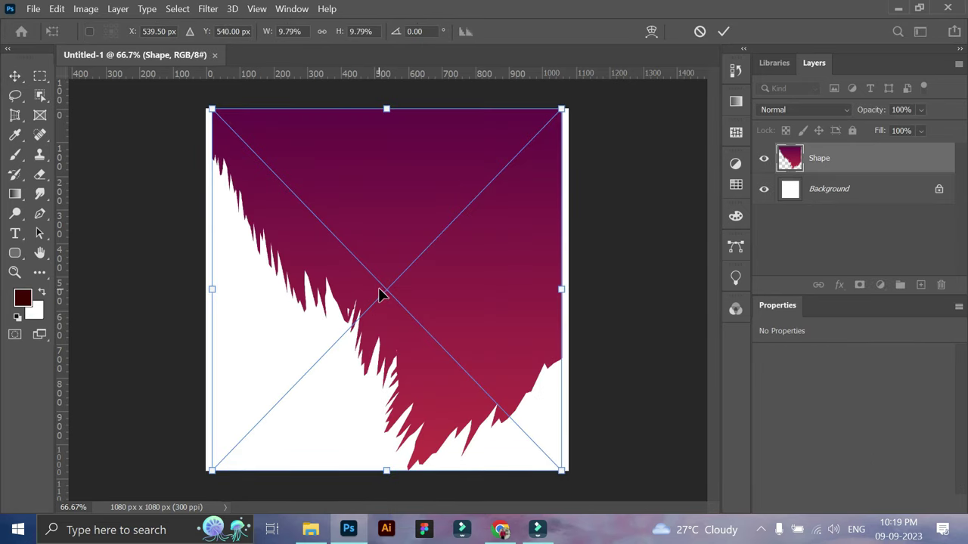
{"action": "left_click_drag", "start_coordinate": [452, 396], "coordinate": [458, 419]}
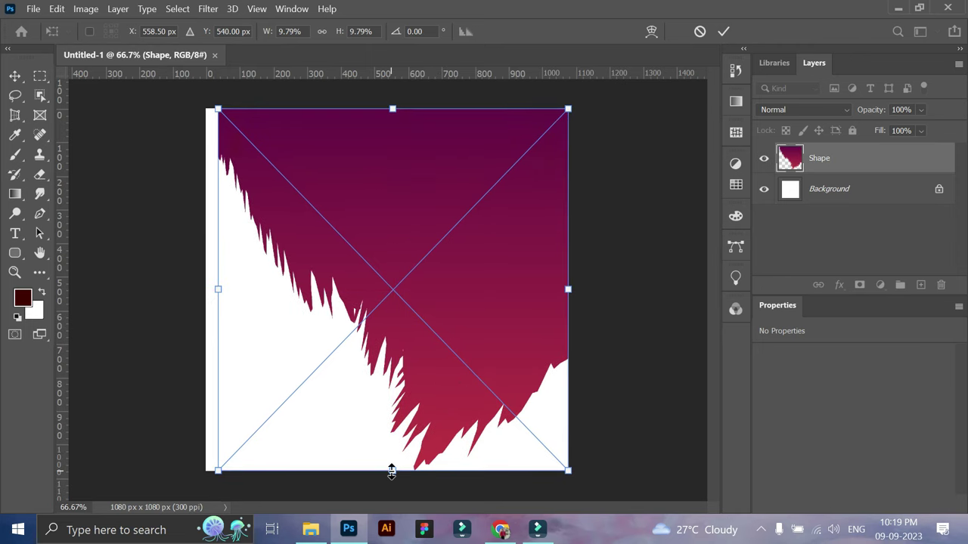
{"action": "left_click_drag", "start_coordinate": [392, 470], "coordinate": [392, 425]}
{"action": "left_click_drag", "start_coordinate": [472, 337], "coordinate": [455, 328]}
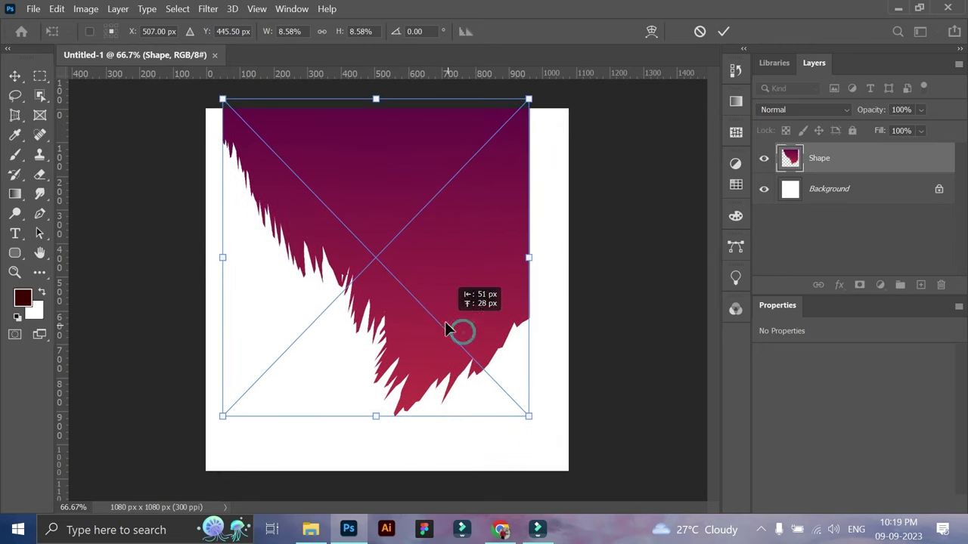
{"action": "left_click", "coordinate": [723, 31]}
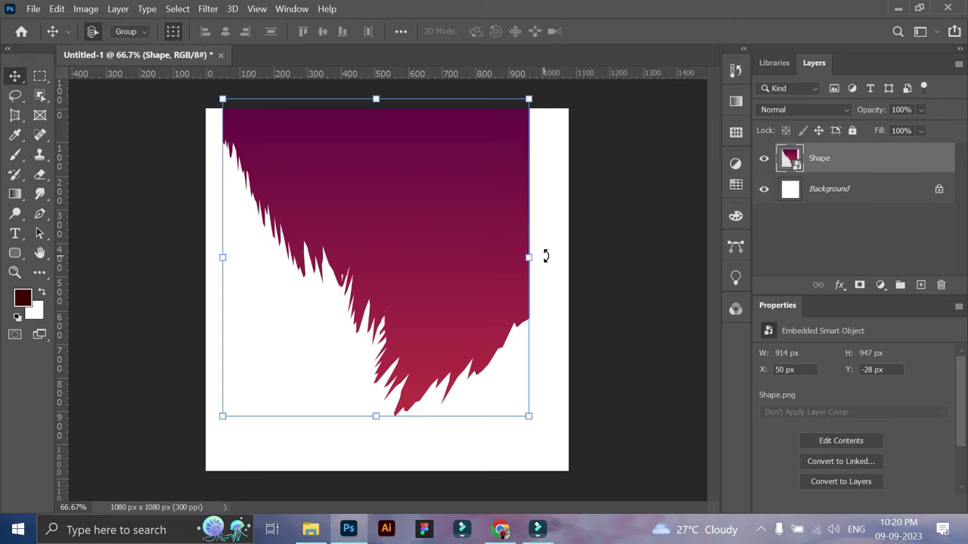
{"action": "left_click_drag", "start_coordinate": [533, 258], "coordinate": [568, 258]}
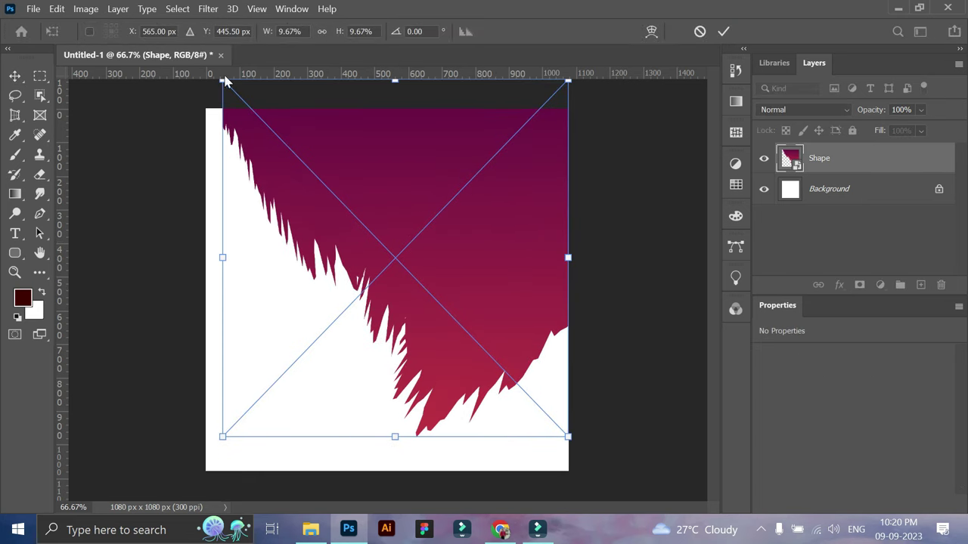
{"action": "left_click_drag", "start_coordinate": [221, 81], "coordinate": [209, 65]}
{"action": "left_click", "coordinate": [724, 31]}
{"action": "mouse_move", "coordinate": [477, 249]}
{"action": "left_mouse_down"}
{"action": "mouse_move", "coordinate": [485, 255]}
{"action": "mouse_move", "coordinate": [492, 244]}
{"action": "mouse_move", "coordinate": [491, 264]}
{"action": "mouse_move", "coordinate": [482, 245]}
{"action": "mouse_move", "coordinate": [496, 252]}
{"action": "left_mouse_up"}
- Enlarge and widen the crimson shape so it sweeps across the square canvas
{"action": "key", "text": "ctrl+t"}
{"action": "left_click_drag", "start_coordinate": [568, 238], "coordinate": [613, 234]}
{"action": "mouse_move", "coordinate": [524, 301]}
{"action": "left_mouse_down"}
{"action": "mouse_move", "coordinate": [522, 294]}
{"action": "mouse_move", "coordinate": [521, 322]}
{"action": "mouse_move", "coordinate": [508, 275]}
{"action": "left_mouse_up"}
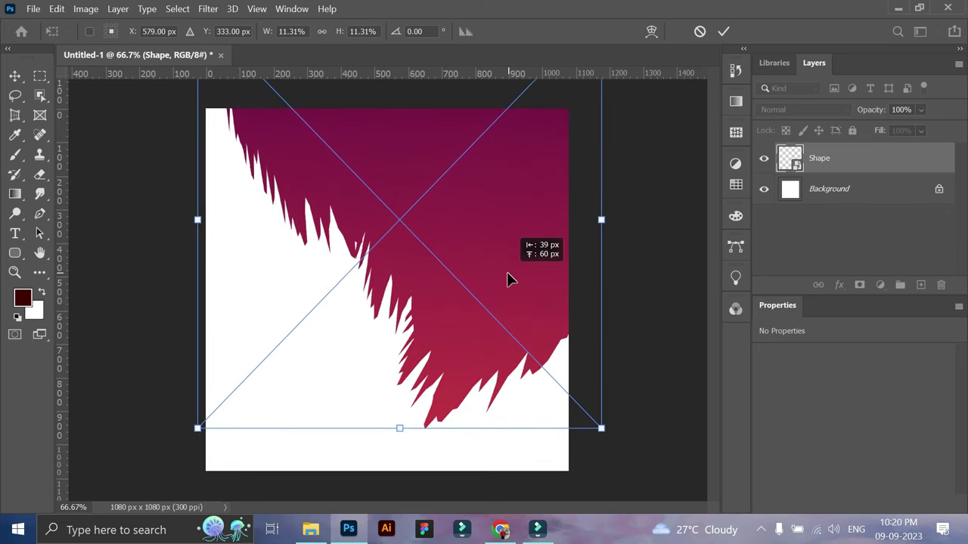
{"action": "mouse_move", "coordinate": [602, 220]}
{"action": "left_mouse_down"}
{"action": "mouse_move", "coordinate": [621, 219]}
{"action": "mouse_move", "coordinate": [545, 199]}
{"action": "mouse_move", "coordinate": [617, 214]}
{"action": "left_mouse_up"}
{"action": "left_click", "coordinate": [723, 31]}
{"action": "mouse_move", "coordinate": [540, 260]}
{"action": "left_mouse_down"}
{"action": "mouse_move", "coordinate": [537, 252]}
{"action": "mouse_move", "coordinate": [544, 270]}
{"action": "left_mouse_up"}
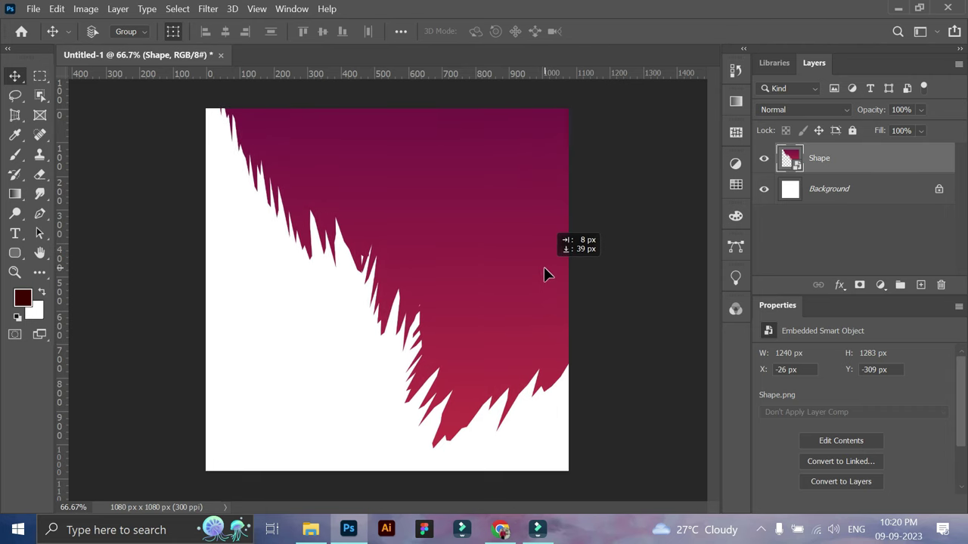
{"action": "key", "text": "ctrl+t"}
{"action": "left_click_drag", "start_coordinate": [407, 447], "coordinate": [411, 442]}
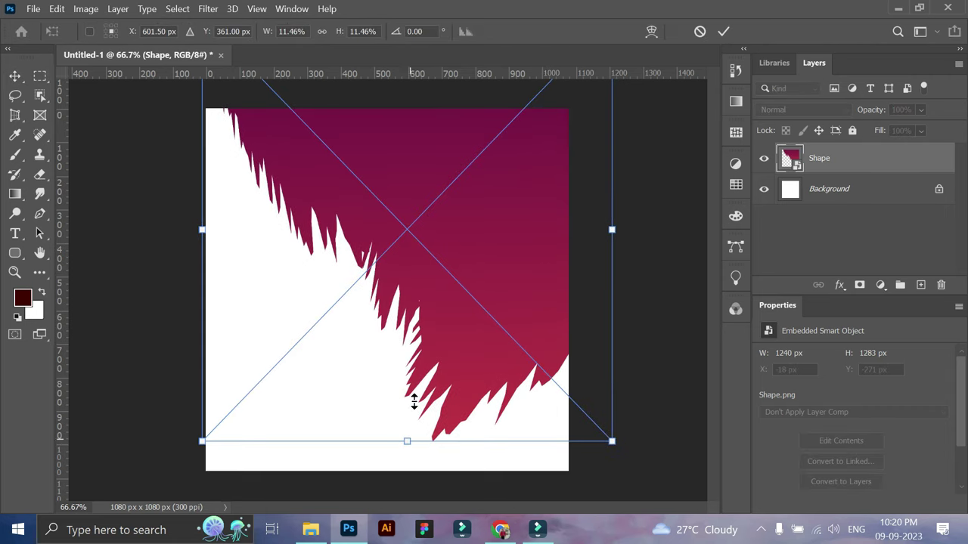
{"action": "left_click", "coordinate": [724, 31]}
- Place the man-with-ropes gym photo above the Shape layer
{"action": "left_click", "coordinate": [311, 529]}
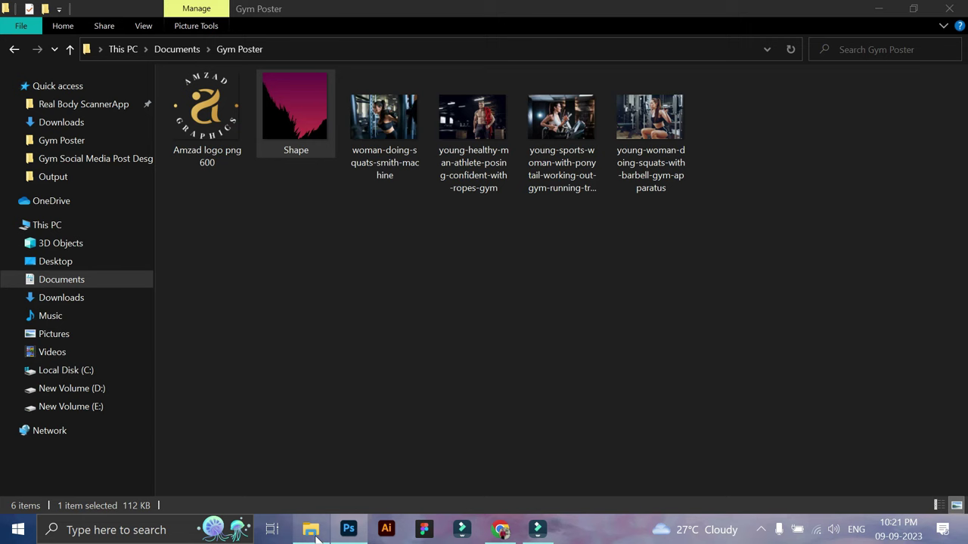
{"action": "left_click", "coordinate": [505, 297]}
{"action": "mouse_move", "coordinate": [472, 117]}
{"action": "left_mouse_down"}
{"action": "mouse_move", "coordinate": [348, 528]}
{"action": "mouse_move", "coordinate": [492, 308]}
{"action": "left_mouse_up"}
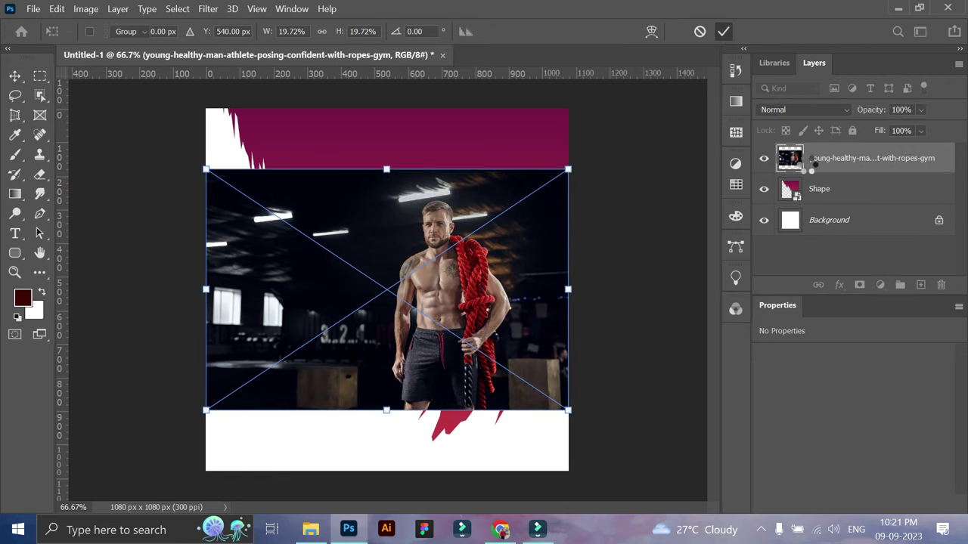
- Clip the man-with-ropes photo into the Shape and enlarge it to fill it
{"action": "key", "text": "Return"}
{"action": "left_click_drag", "start_coordinate": [559, 227], "coordinate": [560, 166]}
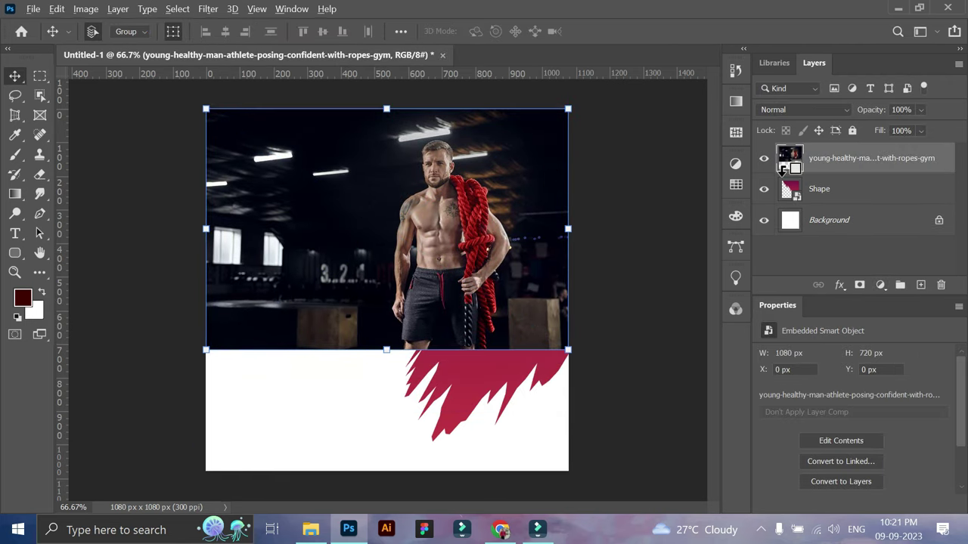
{"action": "left_click", "coordinate": [783, 171], "text": "alt"}
{"action": "key", "text": "ctrl+t"}
{"action": "mouse_move", "coordinate": [387, 350]}
{"action": "left_mouse_down"}
{"action": "mouse_move", "coordinate": [392, 412]}
{"action": "mouse_move", "coordinate": [391, 393]}
{"action": "left_mouse_up"}
{"action": "left_click", "coordinate": [724, 31]}
- Add a blank Layer 1 above the Shape layer
{"action": "left_click", "coordinate": [824, 189]}
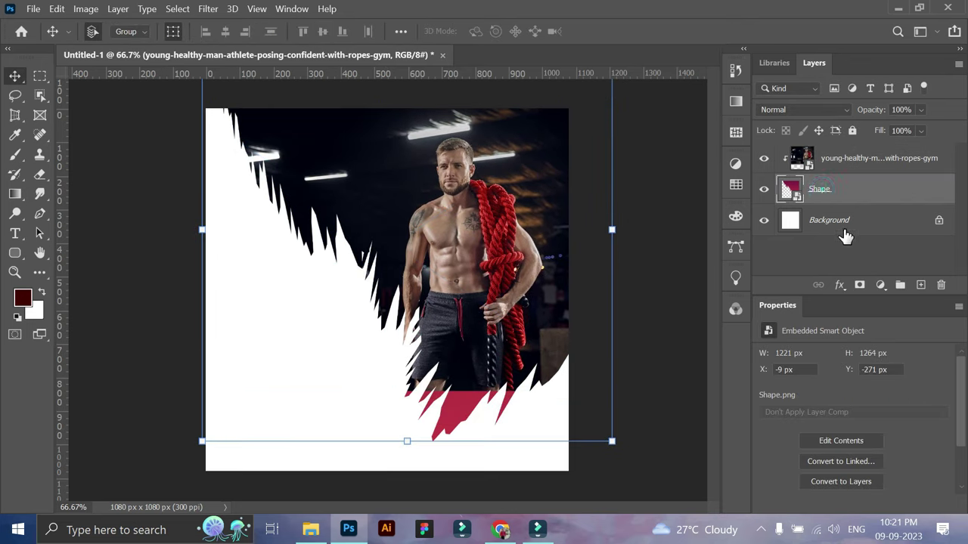
{"action": "left_click", "coordinate": [880, 285]}
{"action": "key", "text": "Escape"}
{"action": "left_click", "coordinate": [918, 285]}
{"action": "left_click", "coordinate": [15, 193]}
- Paint a black-to-transparent gradient upward from the canvas bottom on Layer 1
{"action": "left_click", "coordinate": [108, 31]}
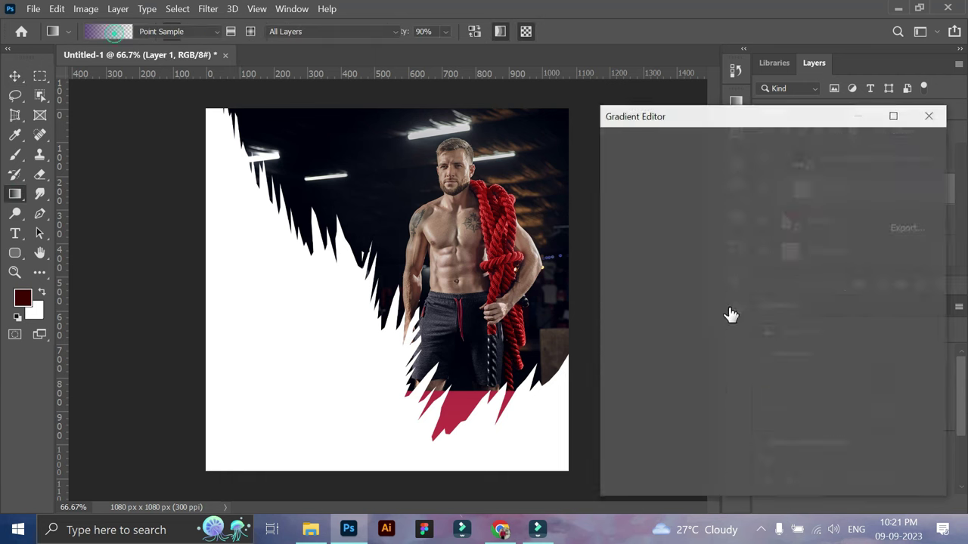
{"action": "left_click", "coordinate": [667, 456]}
{"action": "left_click", "coordinate": [927, 229]}
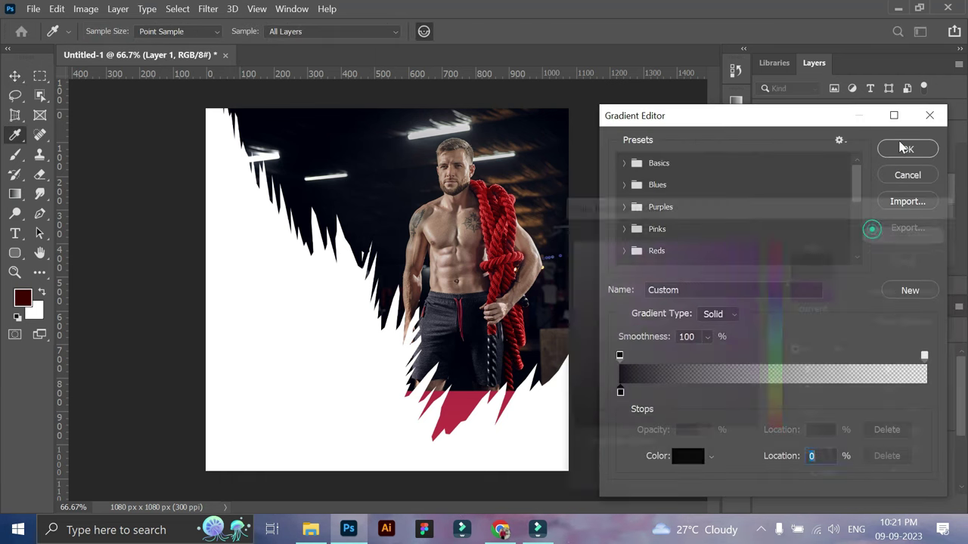
{"action": "left_click", "coordinate": [908, 149]}
{"action": "left_click_drag", "start_coordinate": [441, 467], "coordinate": [507, 386]}
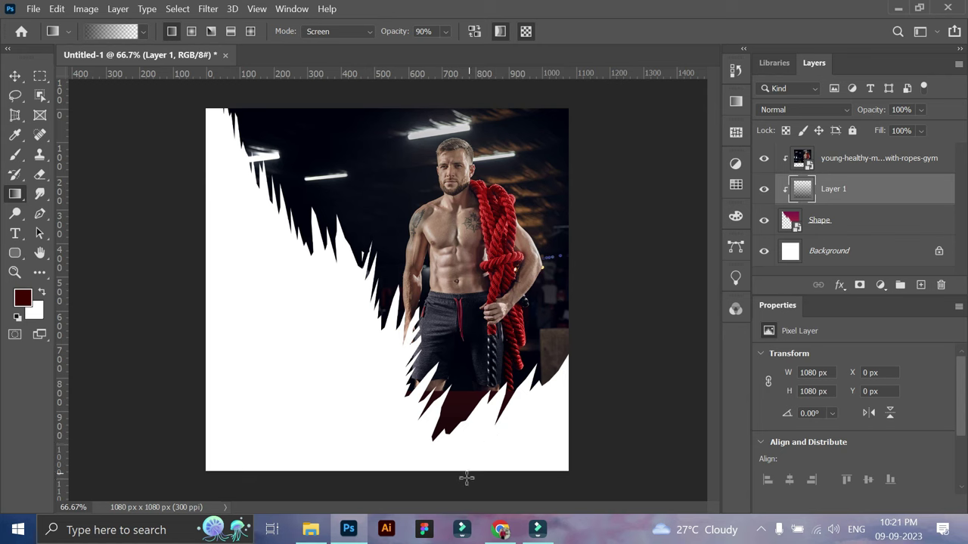
- Move the gradient layer above the photo so it darkens the lower part
{"action": "key", "text": "v"}
{"action": "left_click_drag", "start_coordinate": [832, 189], "coordinate": [847, 152]}
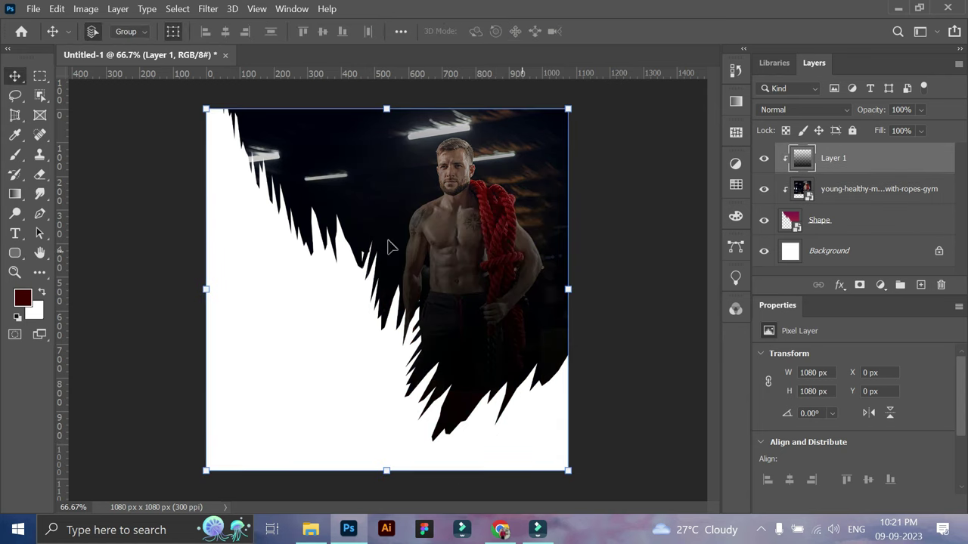
{"action": "left_click", "coordinate": [15, 194]}
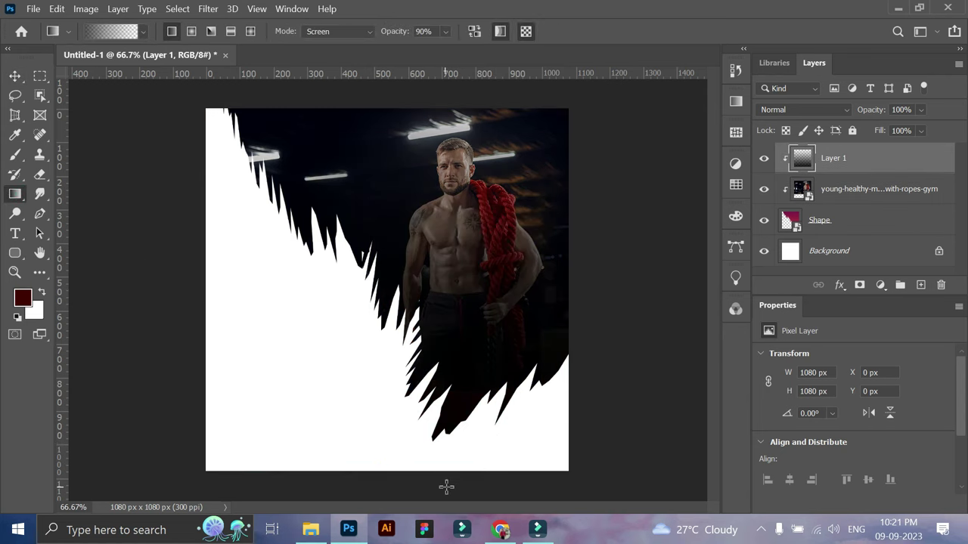
{"action": "left_click", "coordinate": [14, 77]}
{"action": "left_click", "coordinate": [638, 259]}
{"action": "left_click", "coordinate": [541, 189]}
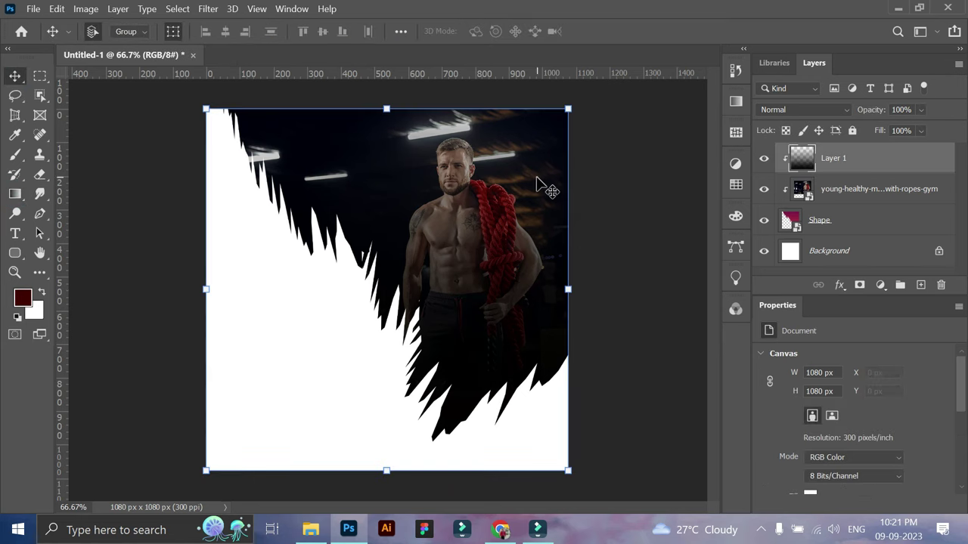
- Lower the man-with-ropes photo layer's opacity to 58%
{"action": "left_click", "coordinate": [841, 197]}
{"action": "left_click", "coordinate": [921, 110]}
{"action": "left_click", "coordinate": [917, 127]}
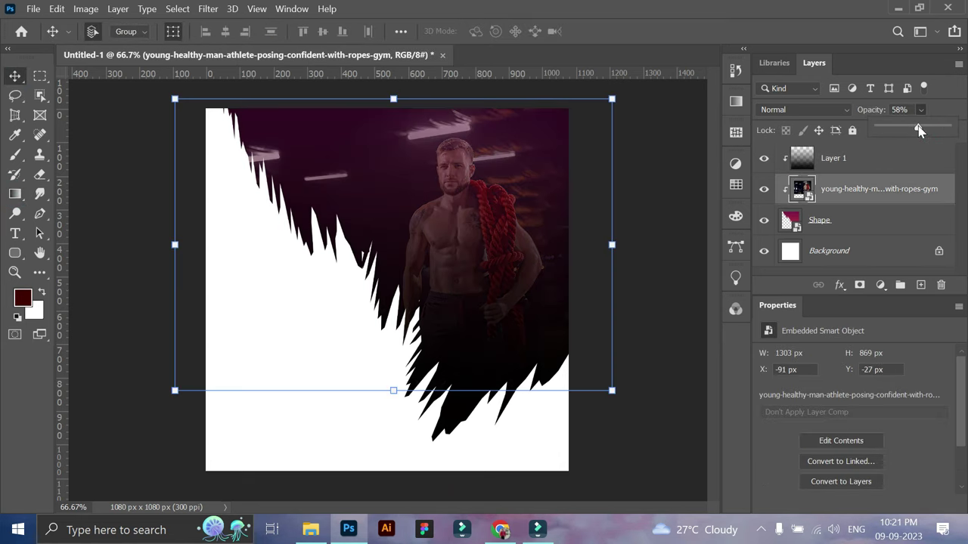
{"action": "left_click", "coordinate": [611, 177]}
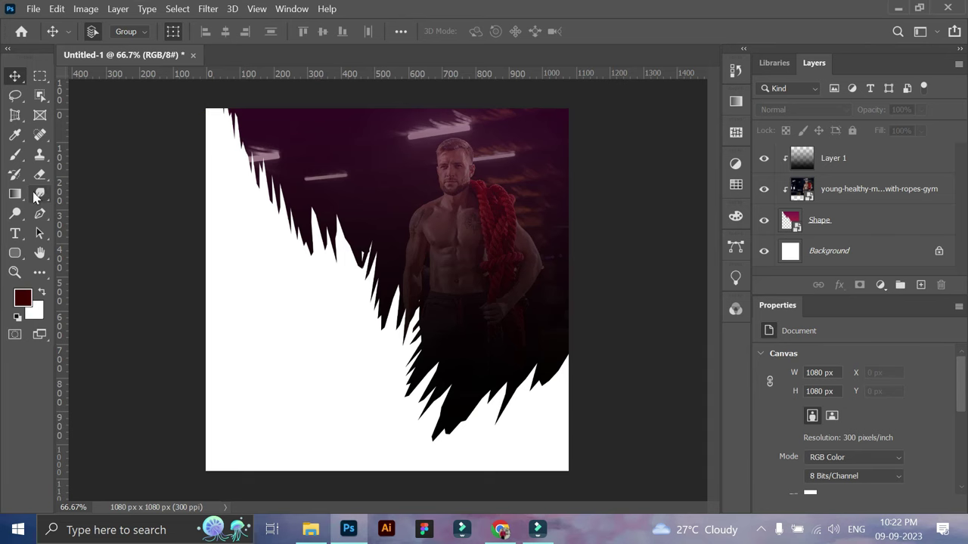
{"action": "left_click", "coordinate": [15, 253]}
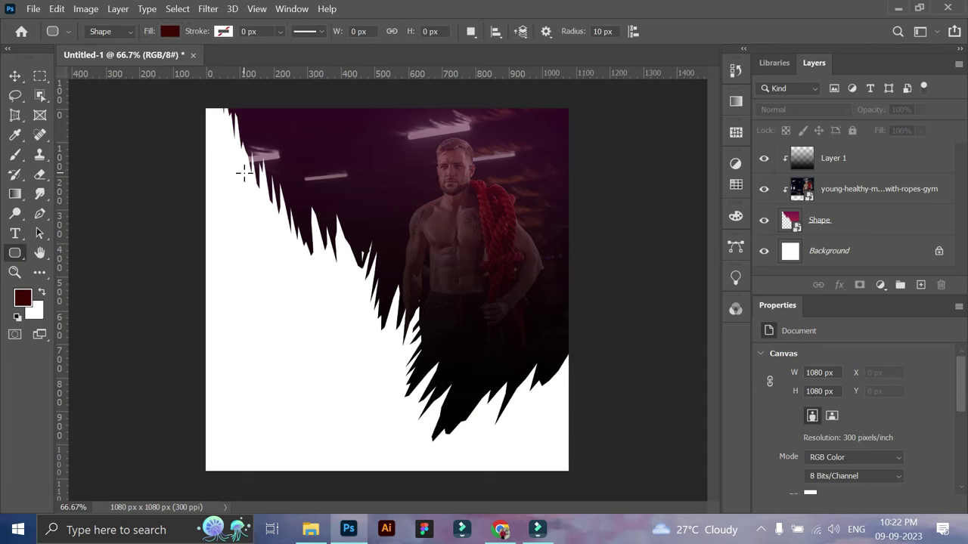
- Draw a maroon rounded rectangle with 35 px corners at upper left with a white stroke
{"action": "left_click_drag", "start_coordinate": [239, 152], "coordinate": [327, 213]}
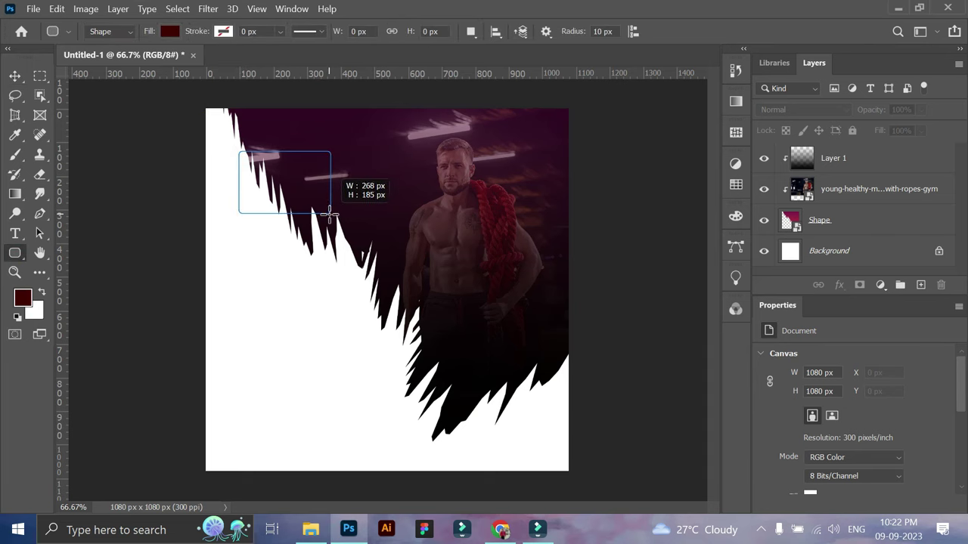
{"action": "scroll", "coordinate": [785, 455], "scroll_direction": "down", "scroll_amount": 1}
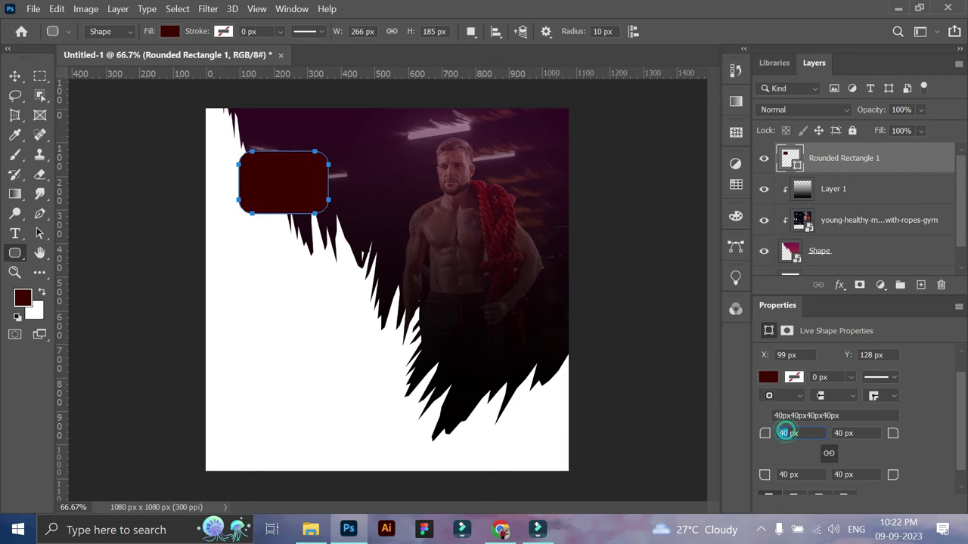
{"action": "left_click", "coordinate": [841, 287]}
{"action": "left_click", "coordinate": [853, 338]}
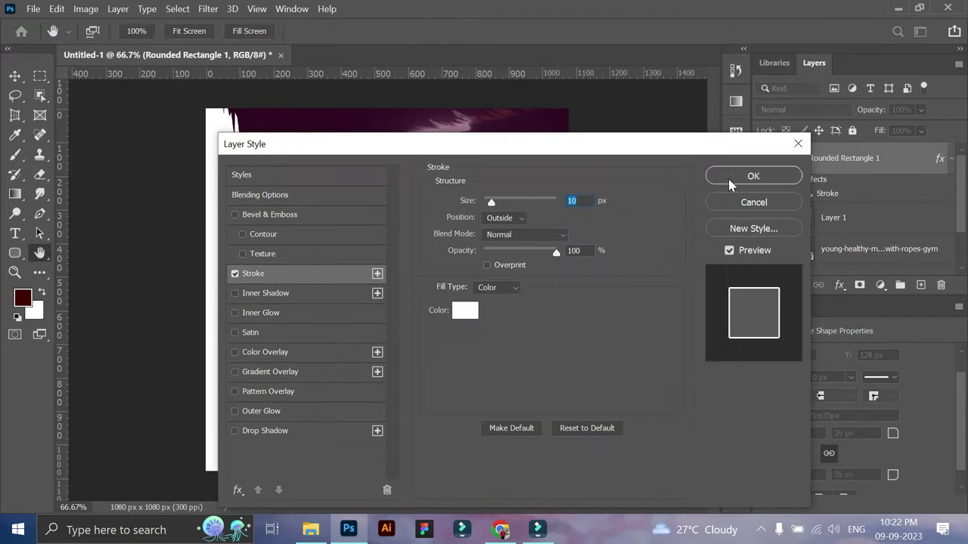
{"action": "key", "text": "Return"}
{"action": "left_click", "coordinate": [840, 285]}
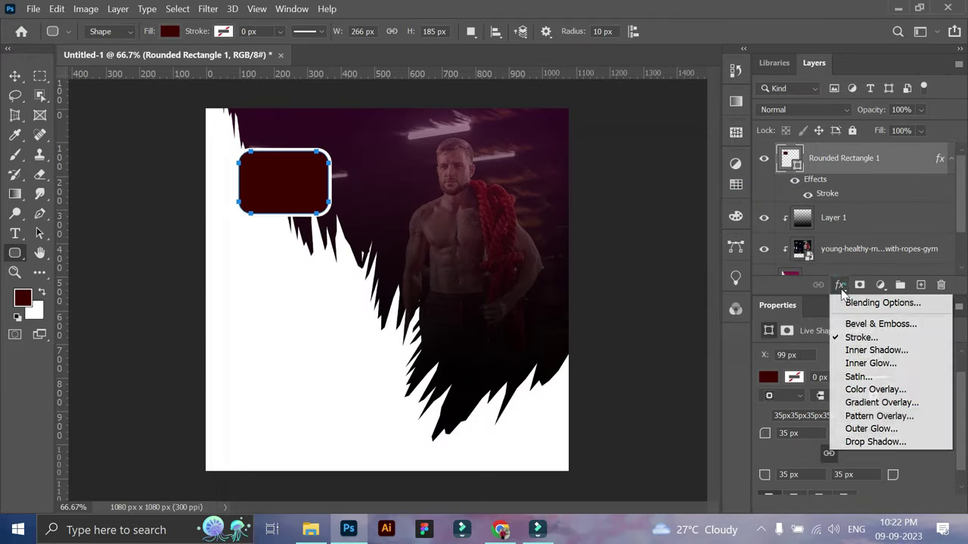
- Give the rounded rectangle a soft, larger drop shadow at 50% opacity
{"action": "left_click", "coordinate": [858, 438]}
{"action": "left_click_drag", "start_coordinate": [579, 149], "coordinate": [844, 186]}
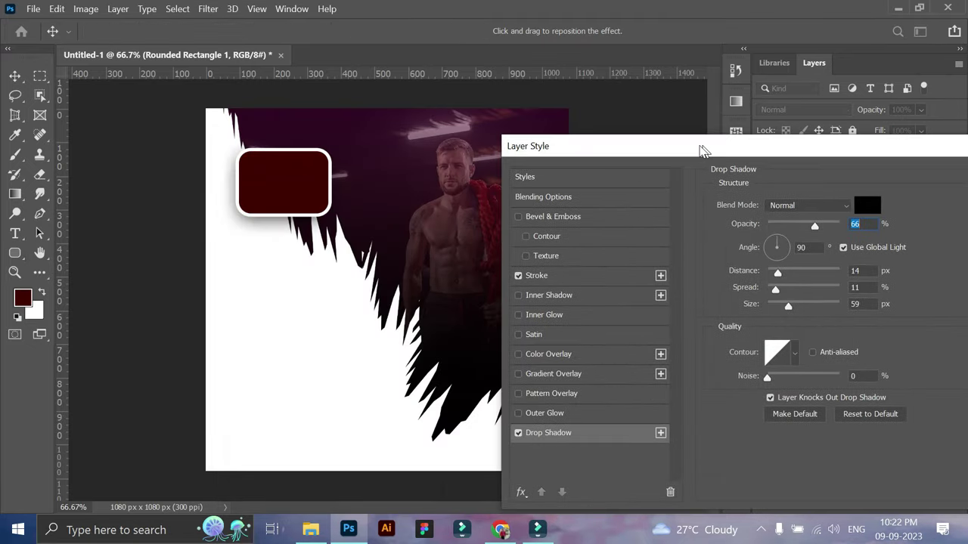
{"action": "left_click_drag", "start_coordinate": [767, 313], "coordinate": [770, 312]}
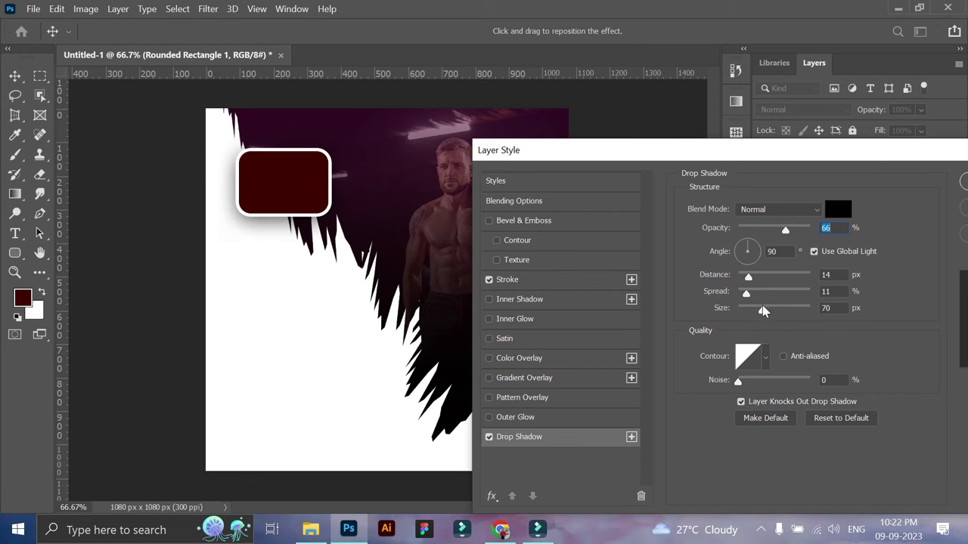
{"action": "left_click_drag", "start_coordinate": [839, 150], "coordinate": [756, 170]}
{"action": "left_click_drag", "start_coordinate": [666, 252], "coordinate": [690, 250]}
{"action": "left_click", "coordinate": [918, 211]}
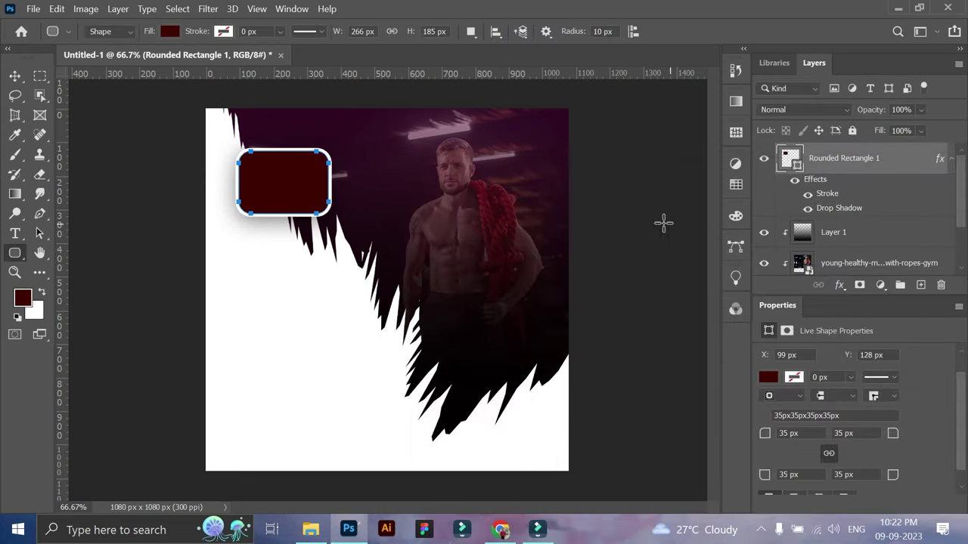
- Tilt the rounded rectangle about -12° and move it up slightly
{"action": "left_click_drag", "start_coordinate": [293, 188], "coordinate": [303, 193]}
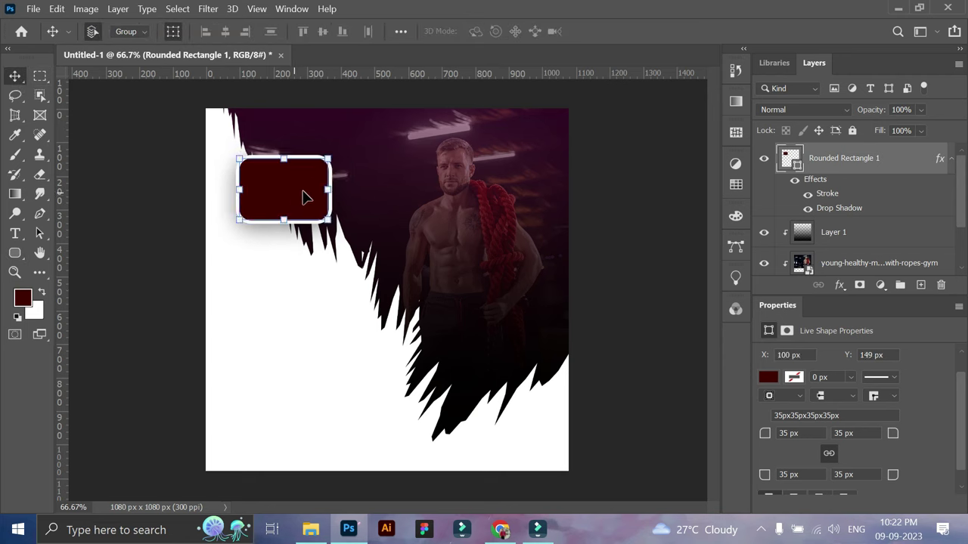
{"action": "left_click_drag", "start_coordinate": [344, 155], "coordinate": [339, 142]}
{"action": "left_click_drag", "start_coordinate": [296, 187], "coordinate": [296, 164]}
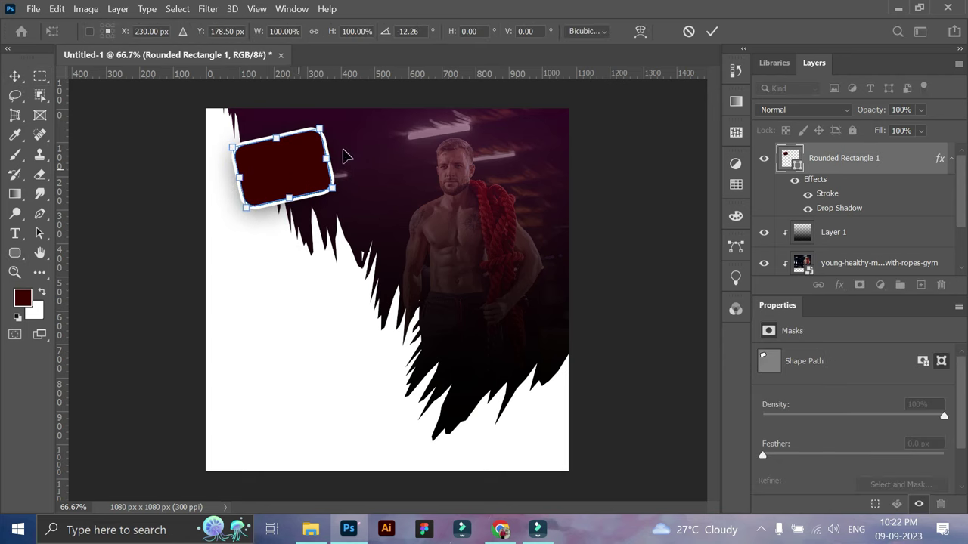
{"action": "key", "text": "Return"}
- Reduce the rectangle's white stroke size to 9 px
{"action": "left_click", "coordinate": [838, 284]}
{"action": "key", "text": "Escape"}
{"action": "left_click", "coordinate": [643, 203]}
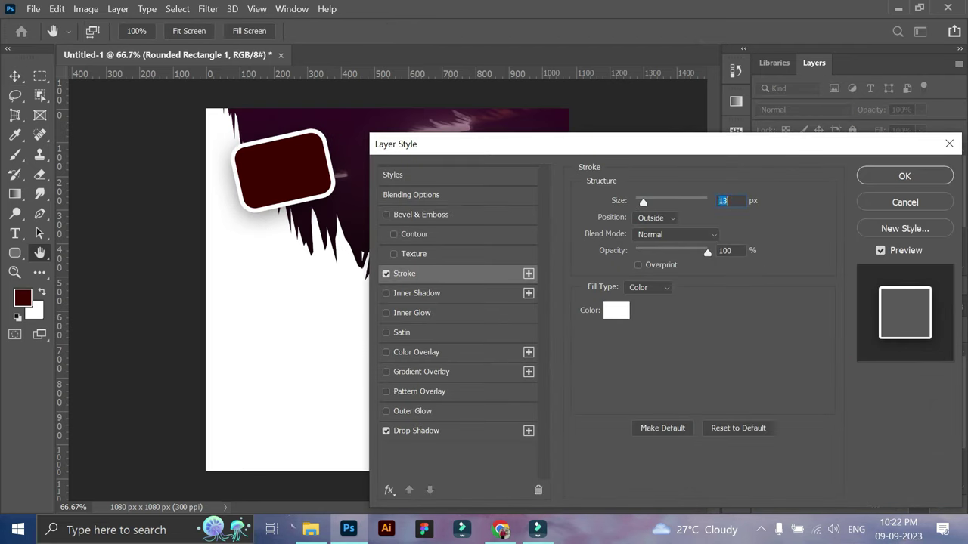
{"action": "type", "text": "9"}
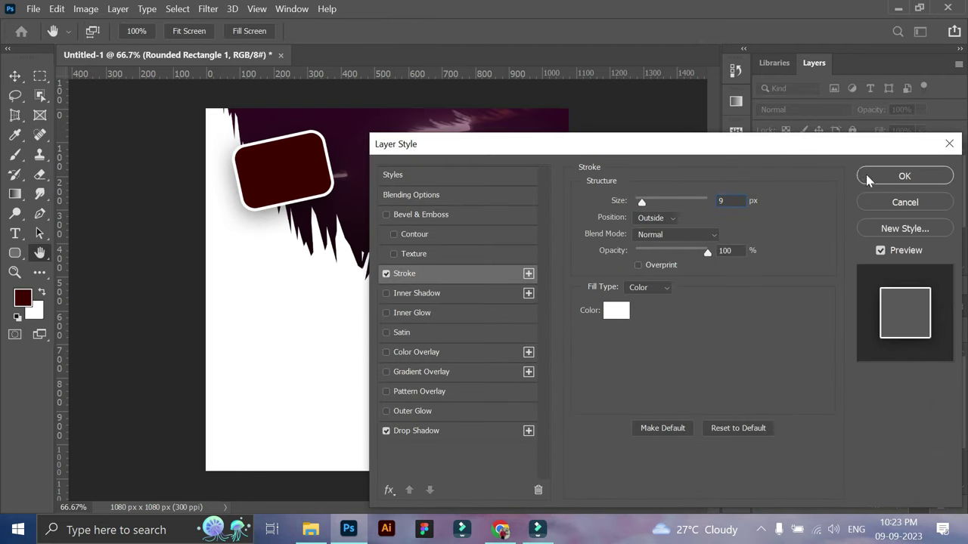
{"action": "left_click", "coordinate": [868, 179]}
{"action": "key", "text": "v"}
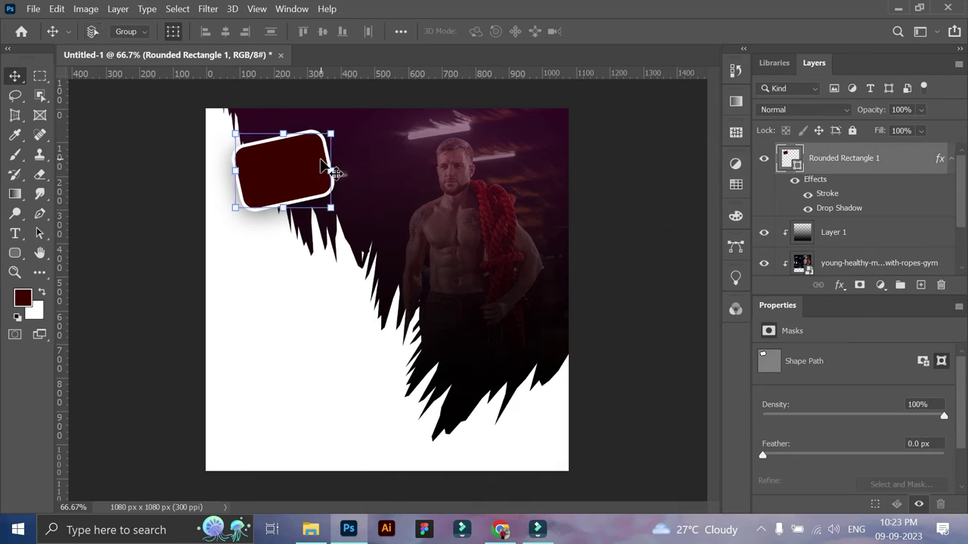
- Turn off the bevel effect in the rectangle's layer style and check the result
{"action": "left_click", "coordinate": [838, 284]}
{"action": "left_click", "coordinate": [846, 337]}
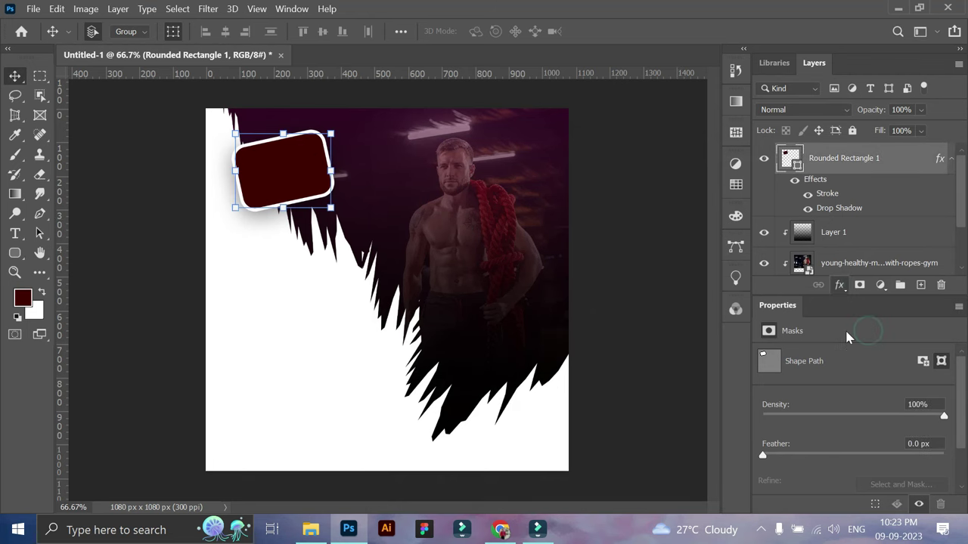
{"action": "left_click", "coordinate": [404, 273]}
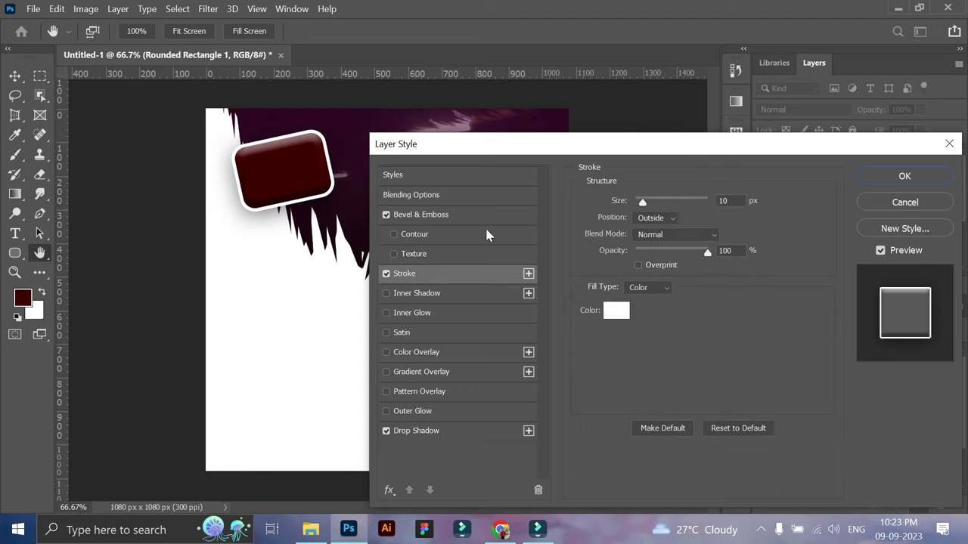
{"action": "key", "text": "Escape"}
{"action": "left_click", "coordinate": [629, 220]}
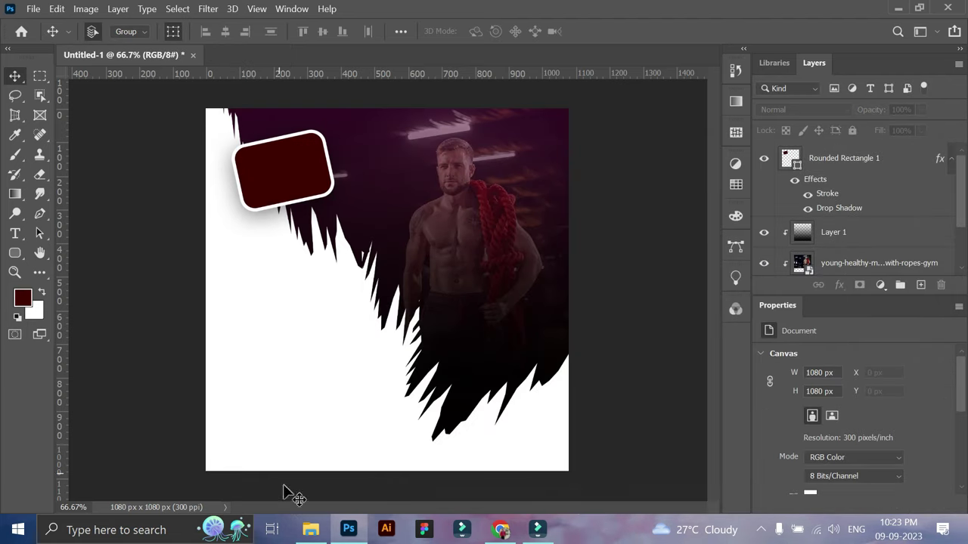
{"action": "left_click", "coordinate": [298, 166]}
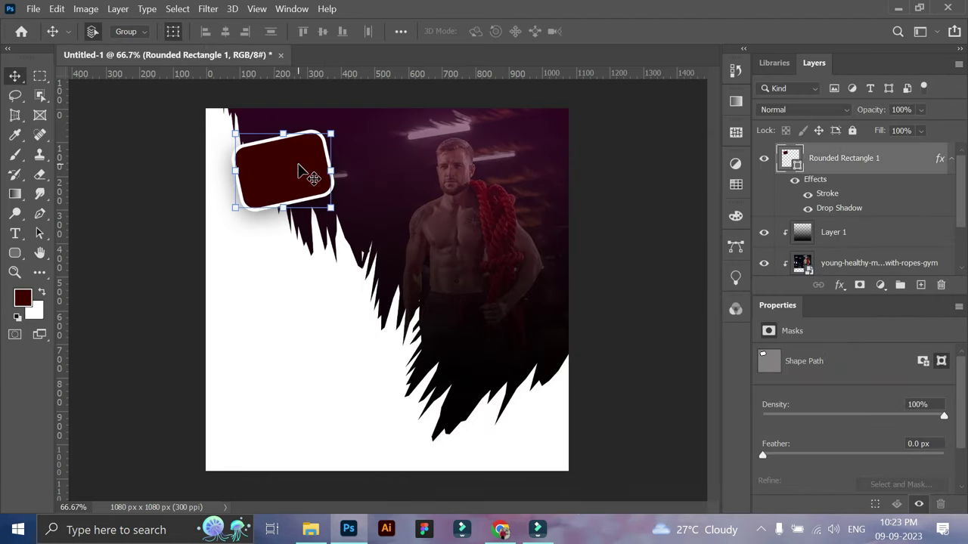
- Duplicate the rectangle, tilting the copy the other way below and right
{"action": "left_click_drag", "start_coordinate": [298, 172], "coordinate": [316, 229]}
{"action": "left_click_drag", "start_coordinate": [843, 158], "coordinate": [830, 252]}
{"action": "left_click_drag", "start_coordinate": [366, 191], "coordinate": [372, 212]}
{"action": "mouse_move", "coordinate": [303, 181]}
{"action": "left_mouse_down"}
{"action": "mouse_move", "coordinate": [365, 214]}
{"action": "mouse_move", "coordinate": [333, 262]}
{"action": "left_mouse_up"}
{"action": "left_click", "coordinate": [711, 31]}
- Add a third rectangle copy rotated about -20° below the other two
{"action": "key", "text": "ctrl+j"}
{"action": "left_click_drag", "start_coordinate": [376, 205], "coordinate": [378, 174]}
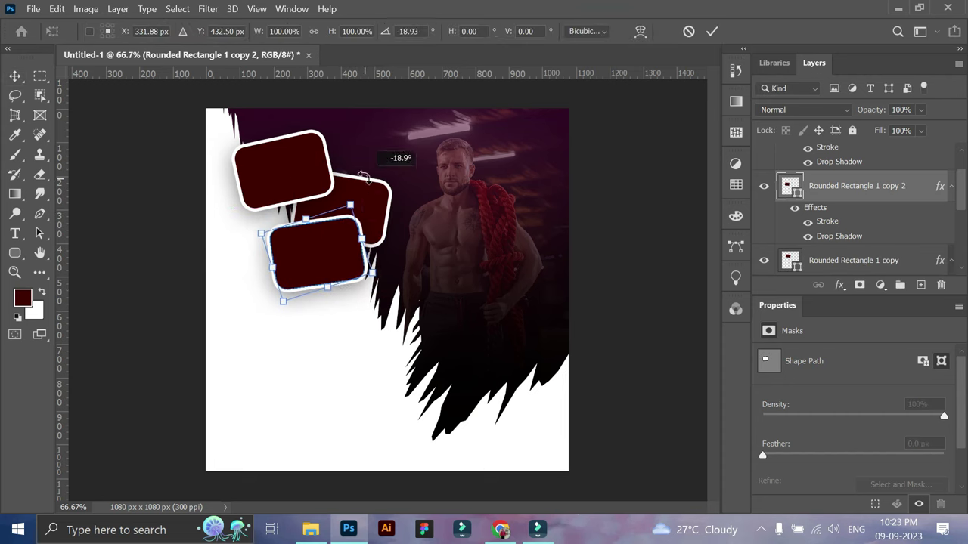
{"action": "left_click_drag", "start_coordinate": [857, 186], "coordinate": [854, 265]}
{"action": "left_click_drag", "start_coordinate": [335, 264], "coordinate": [301, 284]}
{"action": "key", "text": "ctrl+t"}
{"action": "left_click_drag", "start_coordinate": [356, 305], "coordinate": [412, 261]}
{"action": "left_click_drag", "start_coordinate": [306, 275], "coordinate": [315, 292]}
{"action": "left_click", "coordinate": [712, 31]}
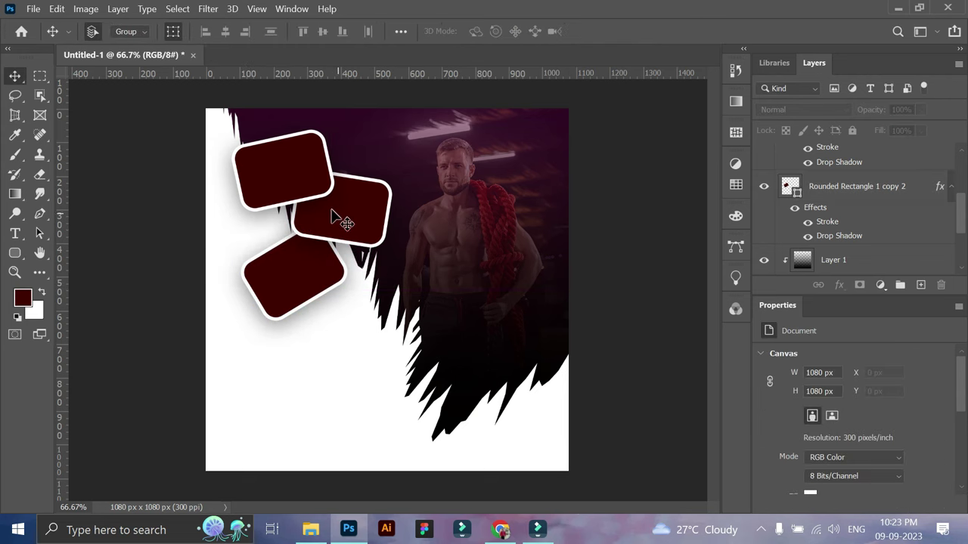
- Nudge the middle and bottom rectangles down slightly
{"action": "left_click_drag", "start_coordinate": [355, 220], "coordinate": [355, 231]}
{"action": "left_click", "coordinate": [622, 280]}
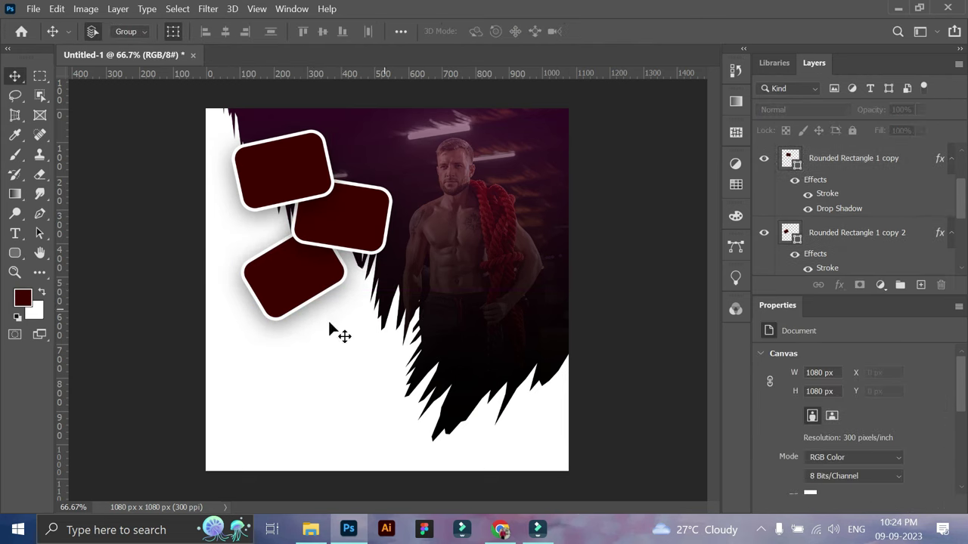
{"action": "left_click_drag", "start_coordinate": [320, 288], "coordinate": [314, 295]}
{"action": "left_click", "coordinate": [685, 306]}
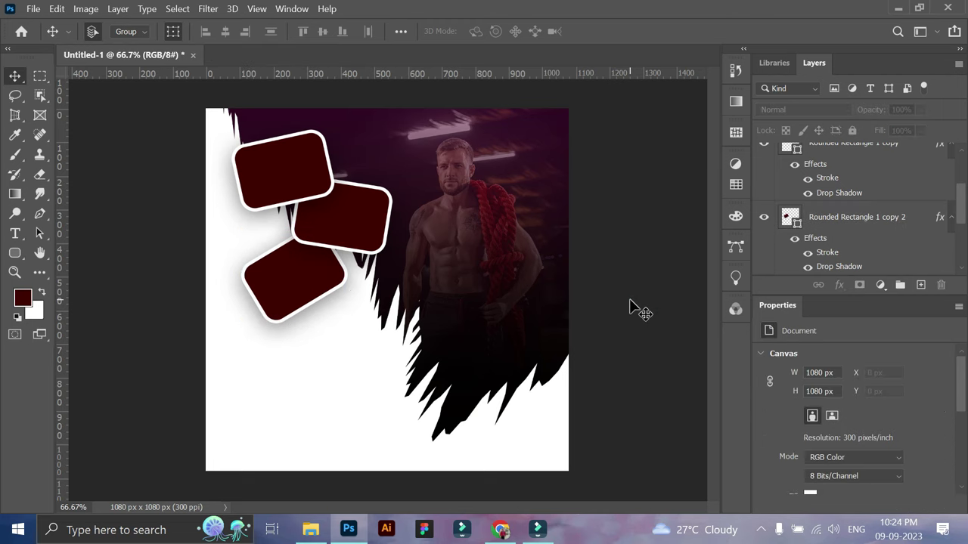
- Select all three rectangles, enlarge them slightly and move the group down
{"action": "left_click", "coordinate": [368, 218]}
{"action": "left_click", "coordinate": [855, 232], "text": "shift"}
{"action": "left_click", "coordinate": [846, 157], "text": "shift"}
{"action": "key", "text": "ctrl+t"}
{"action": "left_click_drag", "start_coordinate": [388, 319], "coordinate": [400, 335]}
{"action": "left_click_drag", "start_coordinate": [344, 237], "coordinate": [345, 249]}
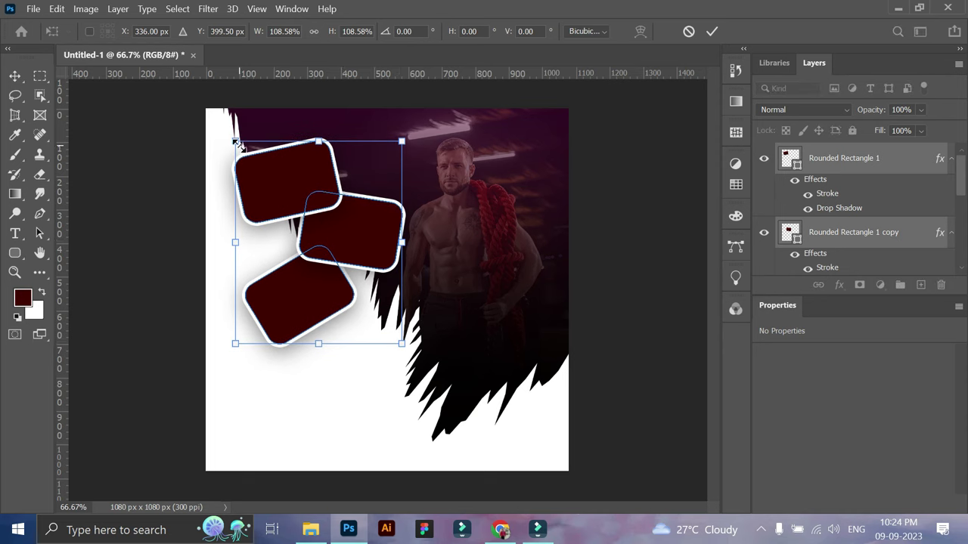
{"action": "left_click", "coordinate": [712, 31]}
- Enlarge the three-rectangle group a little more
{"action": "left_click", "coordinate": [310, 180]}
{"action": "left_click", "coordinate": [847, 234], "text": "shift"}
{"action": "scroll", "coordinate": [846, 230], "scroll_direction": "down", "scroll_amount": 1}
{"action": "left_click", "coordinate": [845, 233], "text": "shift"}
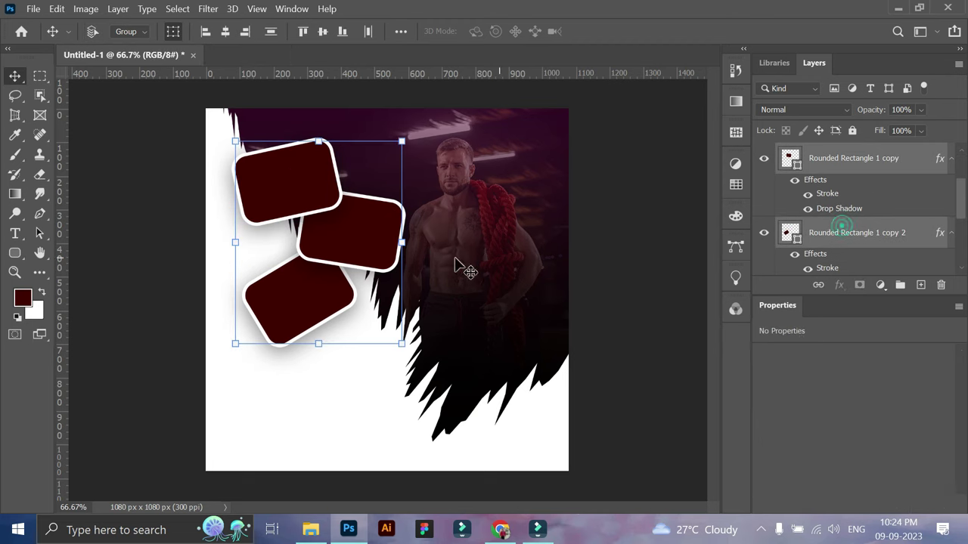
{"action": "key", "text": "ctrl+t"}
{"action": "left_click_drag", "start_coordinate": [401, 341], "coordinate": [409, 336]}
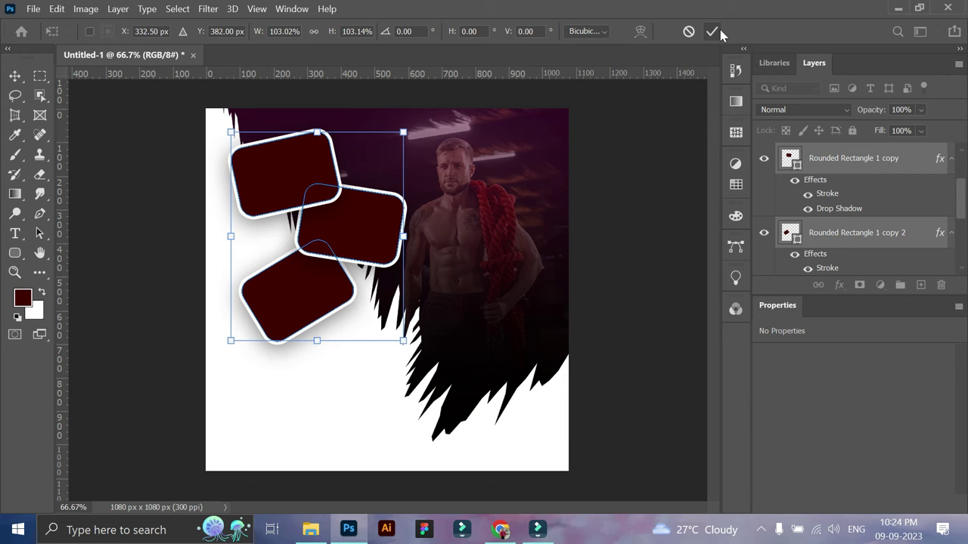
{"action": "left_click_drag", "start_coordinate": [428, 323], "coordinate": [429, 327]}
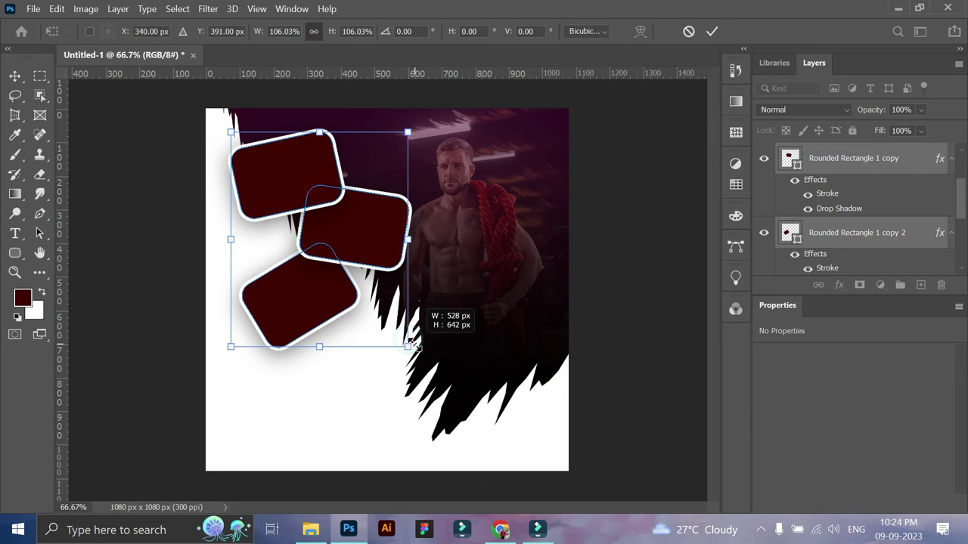
{"action": "left_click", "coordinate": [712, 31]}
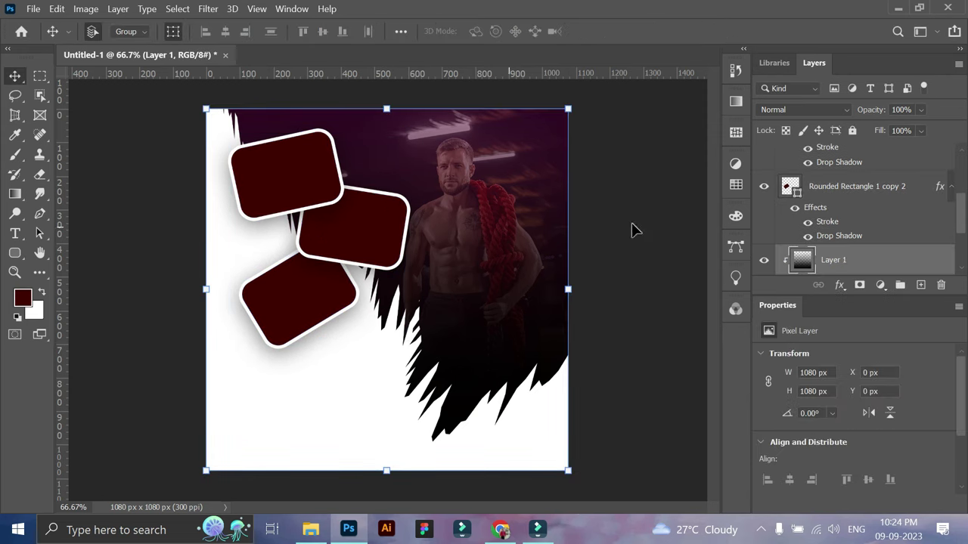
- Shift the man-with-ropes photo slightly left
{"action": "scroll", "coordinate": [778, 222], "scroll_direction": "down", "scroll_amount": 2}
{"action": "left_click_drag", "start_coordinate": [511, 241], "coordinate": [536, 217]}
{"action": "left_click", "coordinate": [849, 219]}
{"action": "left_click", "coordinate": [605, 428]}
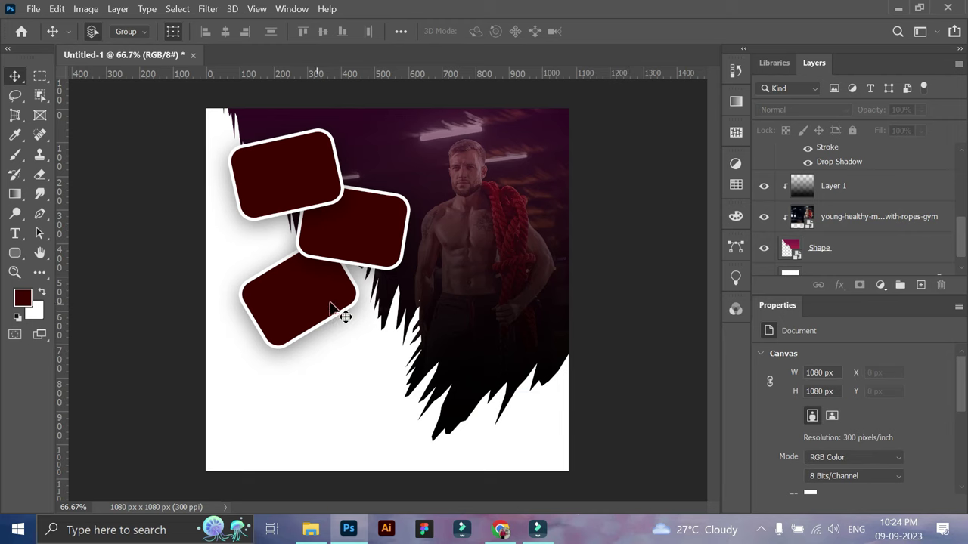
- Place the woman-squat photo above the top rounded rectangle
{"action": "left_click", "coordinate": [320, 195]}
{"action": "left_click", "coordinate": [311, 529]}
{"action": "mouse_move", "coordinate": [383, 130]}
{"action": "left_mouse_down"}
{"action": "mouse_move", "coordinate": [361, 527]}
{"action": "mouse_move", "coordinate": [388, 190]}
{"action": "left_mouse_up"}
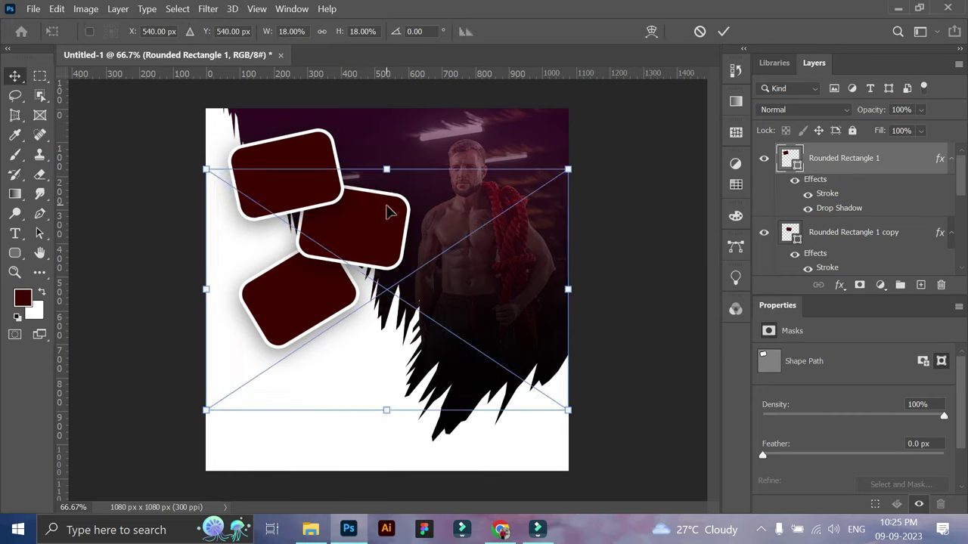
- Clip the squat-machine photo into the top frame and scale it to fit
{"action": "key", "text": "Return"}
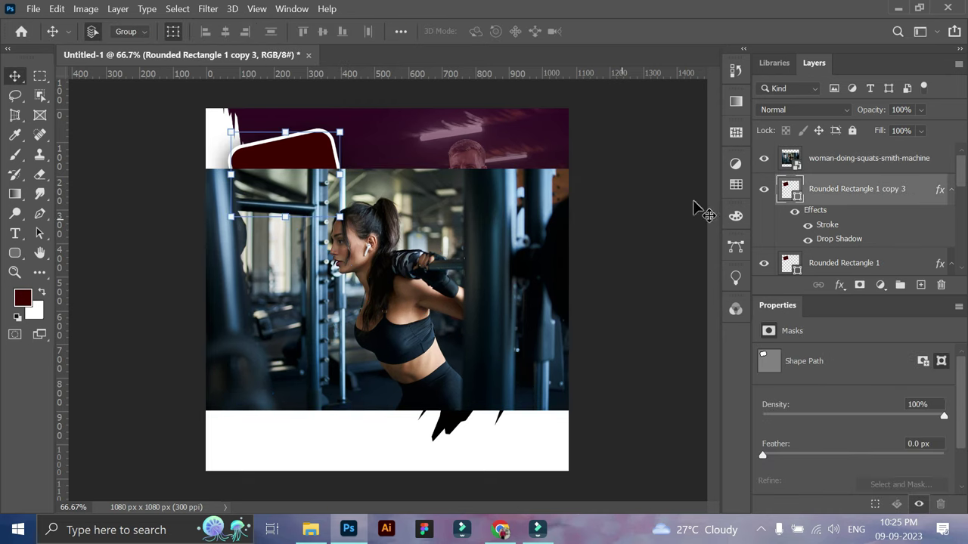
{"action": "left_click", "coordinate": [833, 168]}
{"action": "left_click", "coordinate": [790, 170], "text": "alt"}
{"action": "key", "text": "ctrl+t"}
{"action": "mouse_move", "coordinate": [566, 289]}
{"action": "left_mouse_down"}
{"action": "mouse_move", "coordinate": [350, 255]}
{"action": "mouse_move", "coordinate": [344, 236]}
{"action": "left_mouse_up"}
{"action": "left_click_drag", "start_coordinate": [318, 291], "coordinate": [310, 211]}
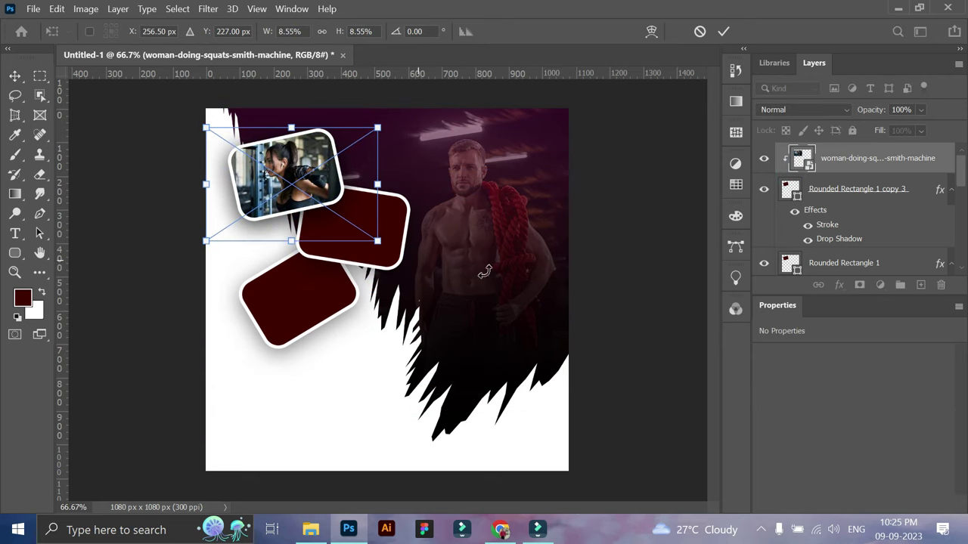
{"action": "left_click", "coordinate": [724, 31]}
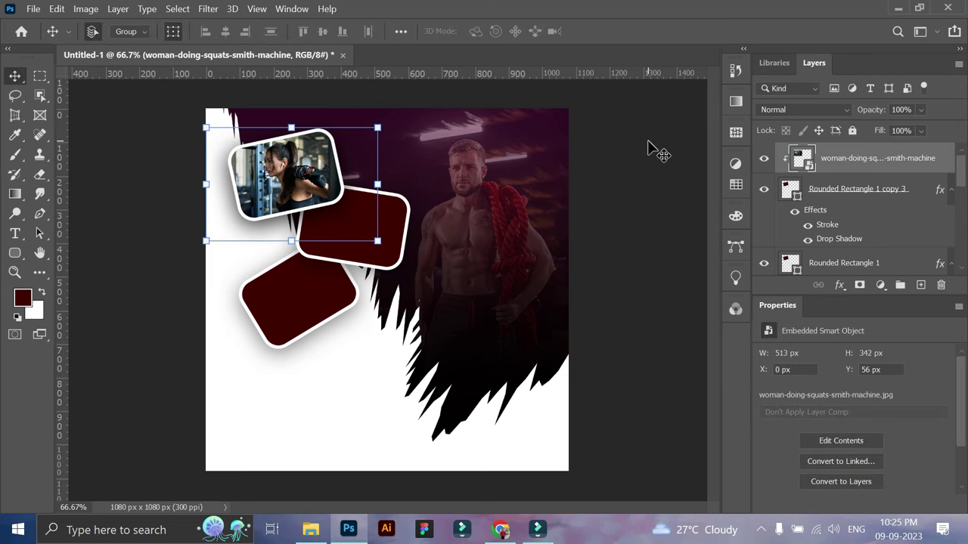
{"action": "left_click", "coordinate": [658, 151]}
- Place the treadmill photo and clip it into the middle frame
{"action": "left_click", "coordinate": [346, 238]}
{"action": "left_click", "coordinate": [310, 529]}
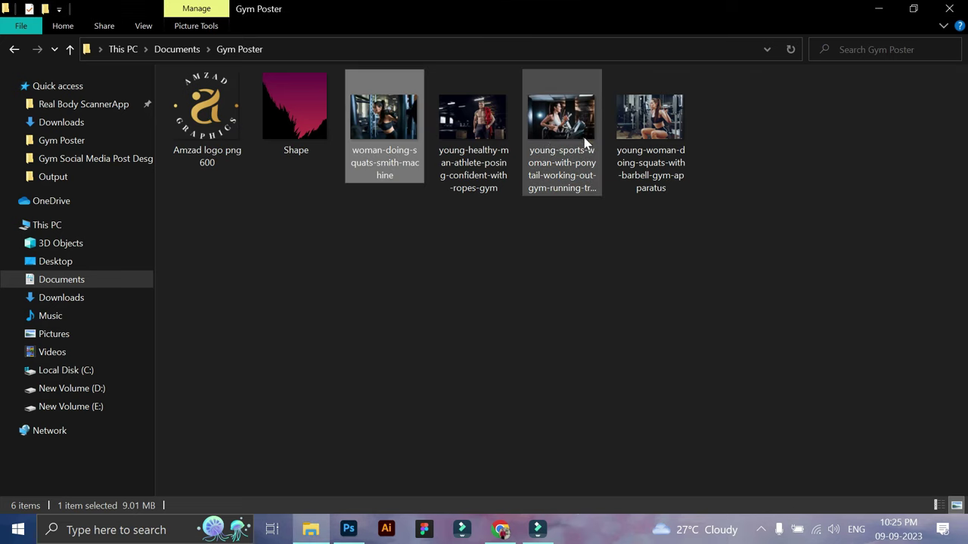
{"action": "left_click_drag", "start_coordinate": [562, 128], "coordinate": [406, 280]}
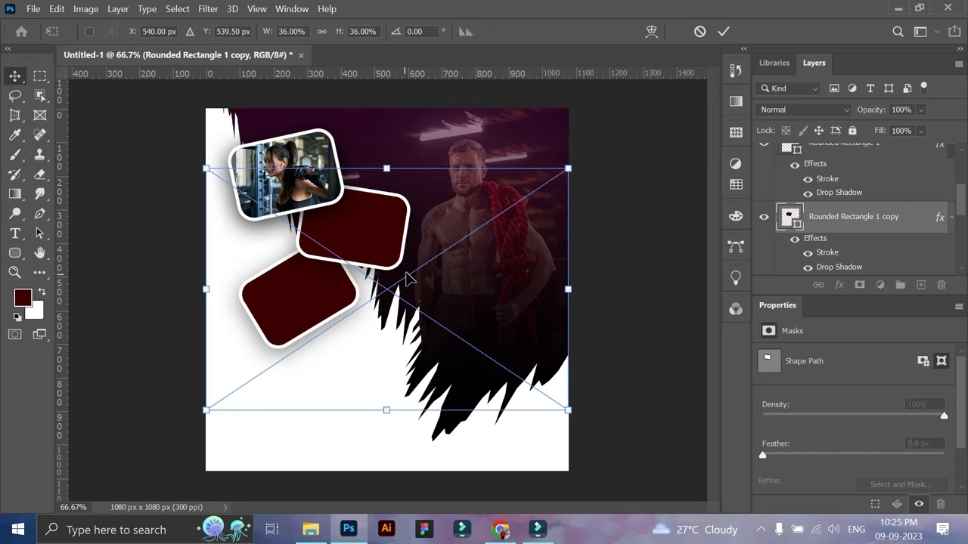
{"action": "key", "text": "Return"}
{"action": "key", "text": "ctrl+alt+g"}
- Scale the treadmill photo to fill the middle frame, then place the barbell-squat photo
{"action": "key", "text": "ctrl+t"}
{"action": "left_click_drag", "start_coordinate": [567, 289], "coordinate": [429, 289]}
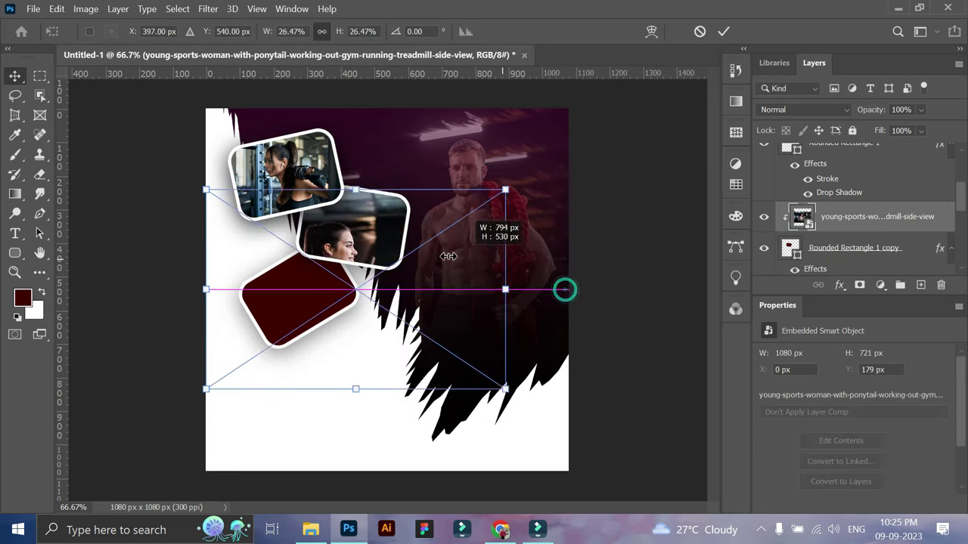
{"action": "left_click_drag", "start_coordinate": [324, 292], "coordinate": [340, 284]}
{"action": "left_click_drag", "start_coordinate": [240, 323], "coordinate": [270, 292]}
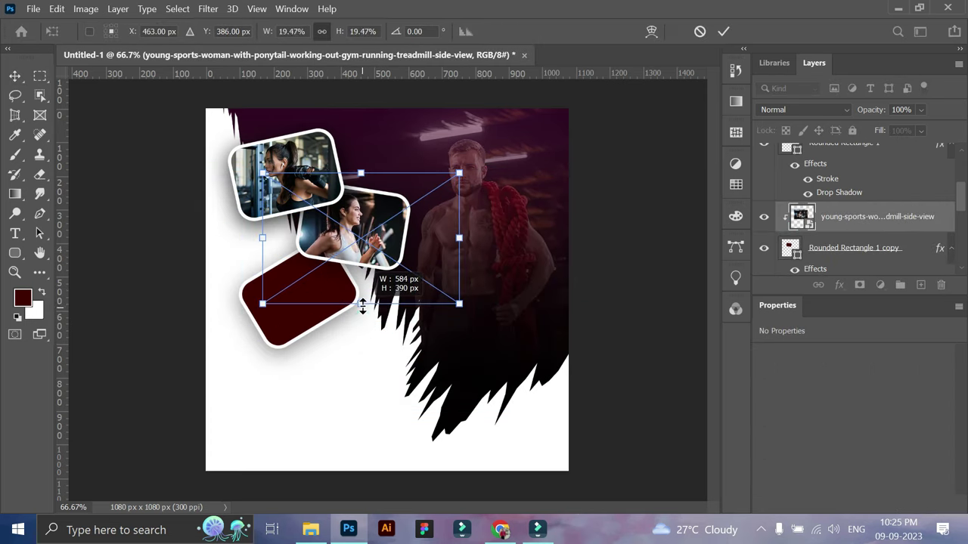
{"action": "left_click_drag", "start_coordinate": [373, 257], "coordinate": [373, 269]}
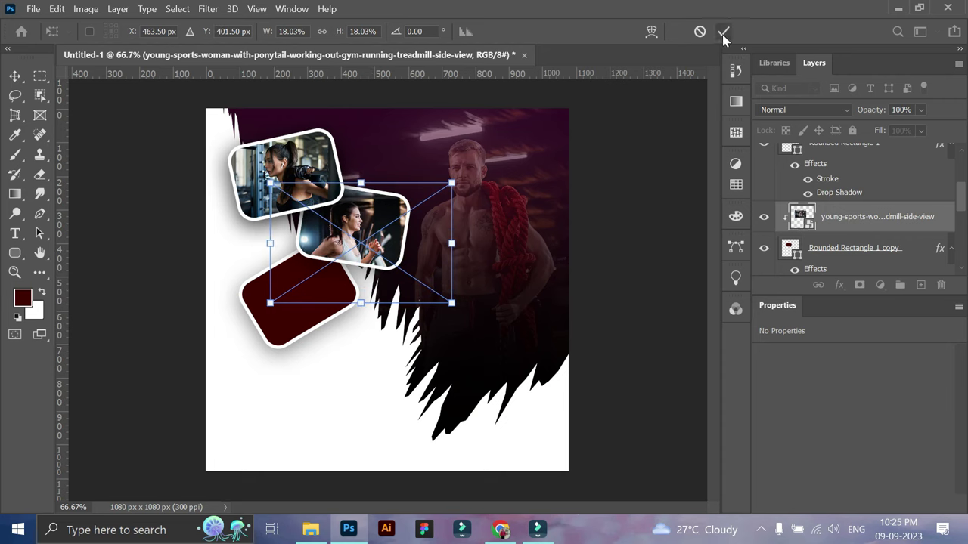
{"action": "left_click_drag", "start_coordinate": [362, 303], "coordinate": [368, 270]}
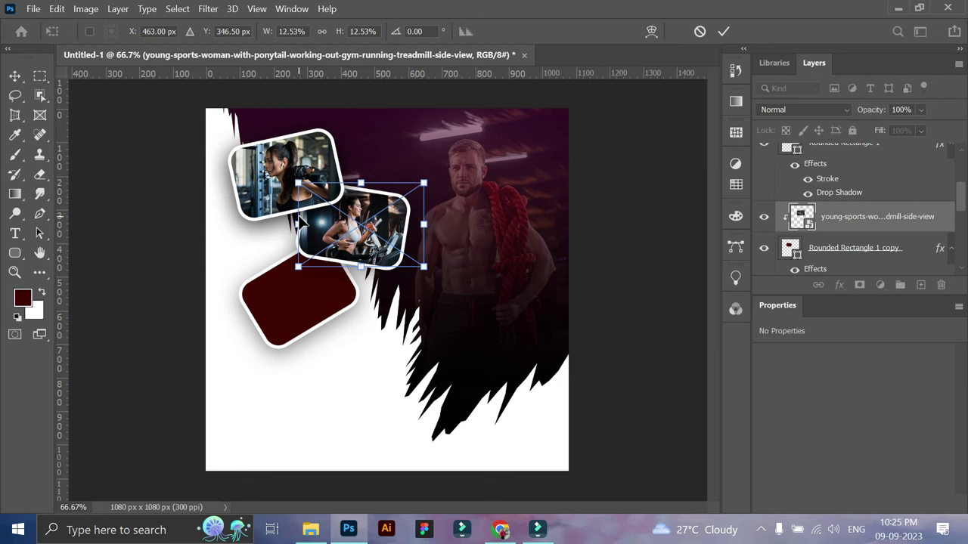
{"action": "left_click_drag", "start_coordinate": [299, 224], "coordinate": [285, 224]}
{"action": "left_click", "coordinate": [724, 31]}
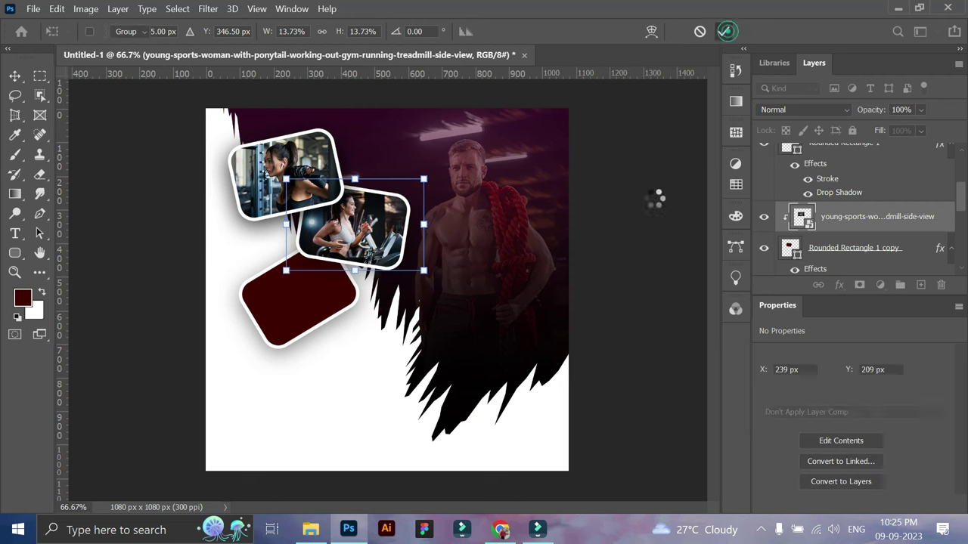
{"action": "left_click", "coordinate": [310, 529]}
{"action": "mouse_move", "coordinate": [651, 133]}
{"action": "left_mouse_down"}
{"action": "mouse_move", "coordinate": [350, 537]}
{"action": "mouse_move", "coordinate": [318, 310]}
{"action": "left_mouse_up"}
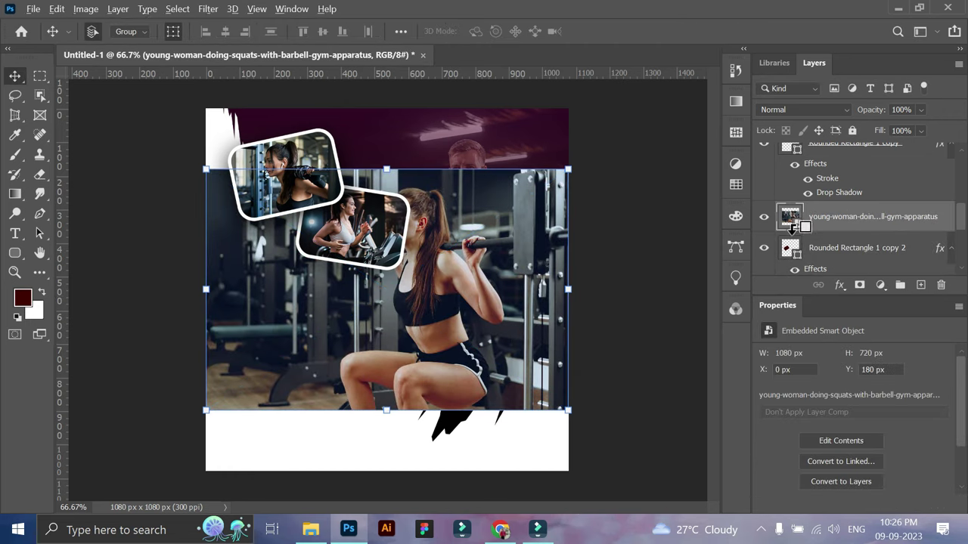
- Clip the barbell-squat photo into the bottom rounded frame and scale it to fit
{"action": "left_click", "coordinate": [791, 232], "text": "alt"}
{"action": "key", "text": "ctrl+z"}
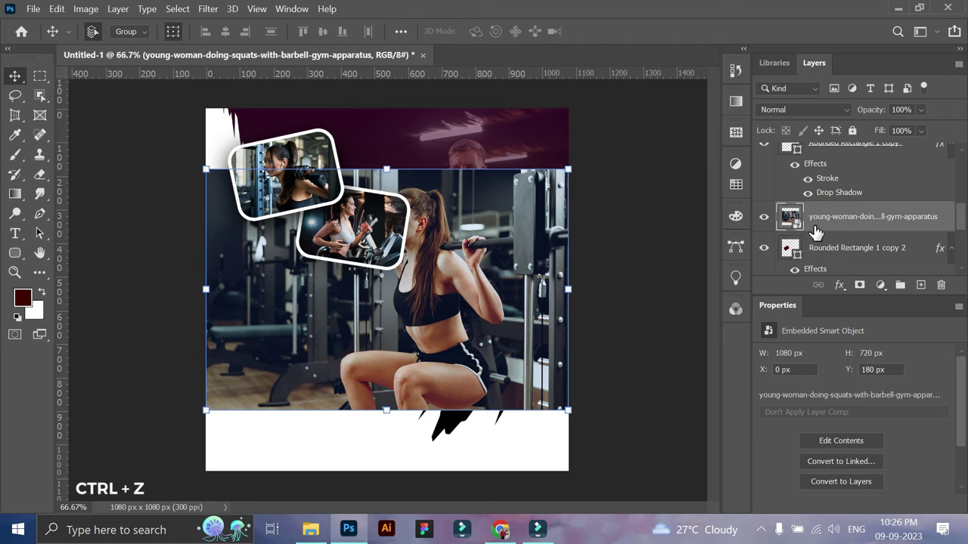
{"action": "right_click", "coordinate": [828, 223]}
{"action": "left_click", "coordinate": [710, 347]}
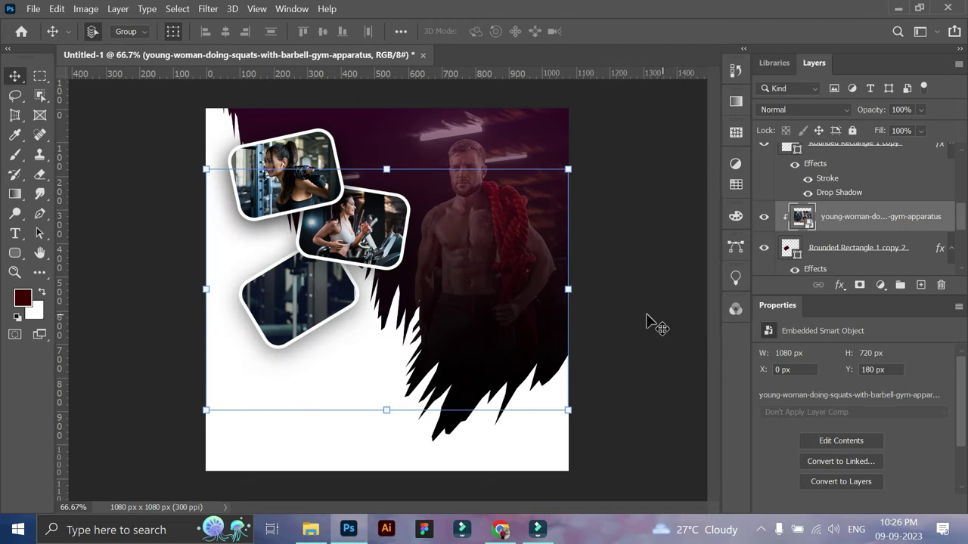
{"action": "mouse_move", "coordinate": [407, 270]}
{"action": "left_mouse_down"}
{"action": "mouse_move", "coordinate": [295, 344]}
{"action": "mouse_move", "coordinate": [283, 325]}
{"action": "left_mouse_up"}
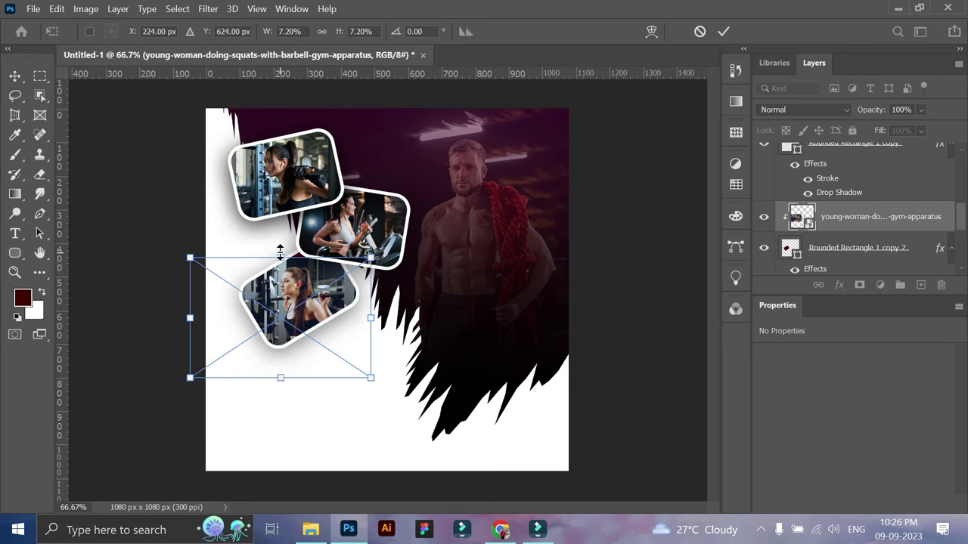
{"action": "left_click_drag", "start_coordinate": [280, 251], "coordinate": [280, 241]}
{"action": "left_click_drag", "start_coordinate": [328, 318], "coordinate": [323, 321]}
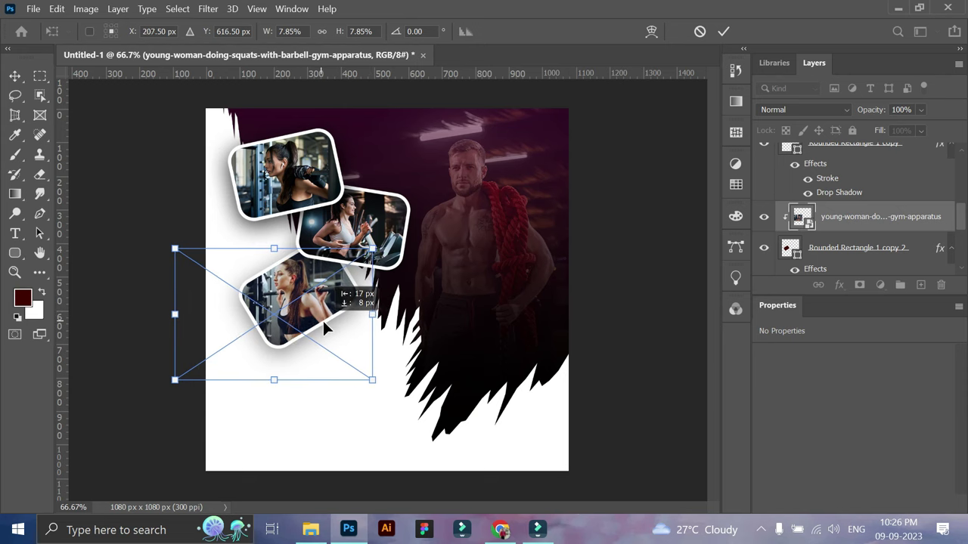
{"action": "left_click", "coordinate": [724, 31]}
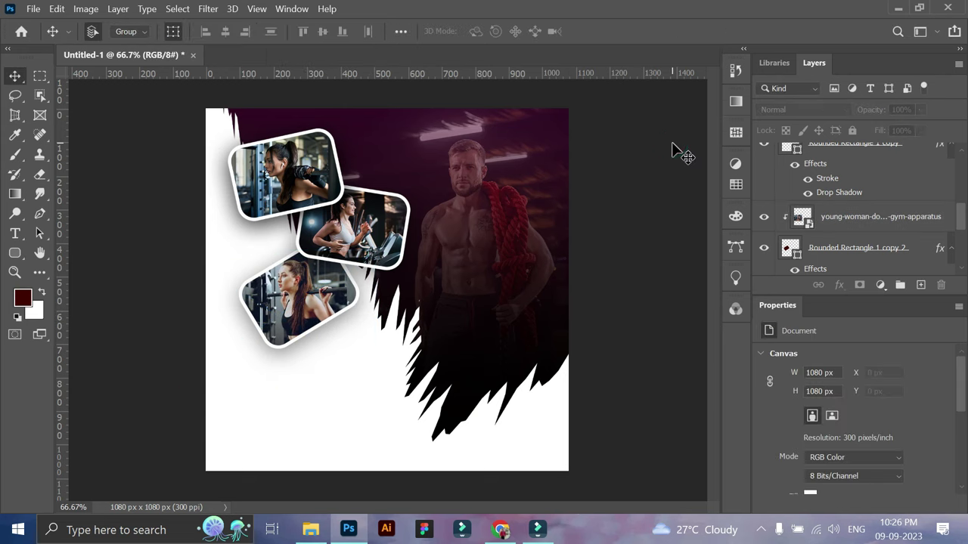
- Resize the smith-machine photo to fit the top frame and nudge it about 5 px down
{"action": "left_click", "coordinate": [359, 176]}
{"action": "left_click_drag", "start_coordinate": [293, 239], "coordinate": [288, 236]}
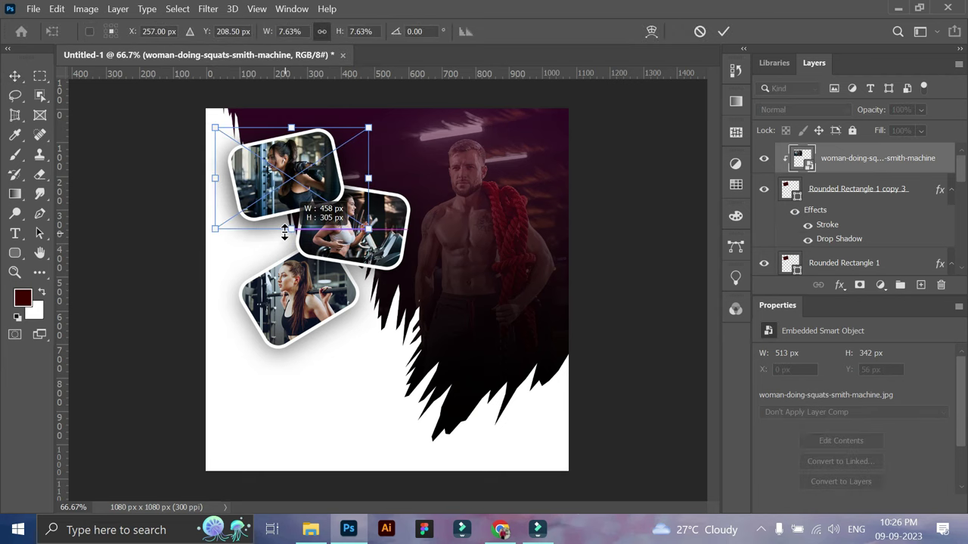
{"action": "left_click_drag", "start_coordinate": [367, 228], "coordinate": [351, 217]}
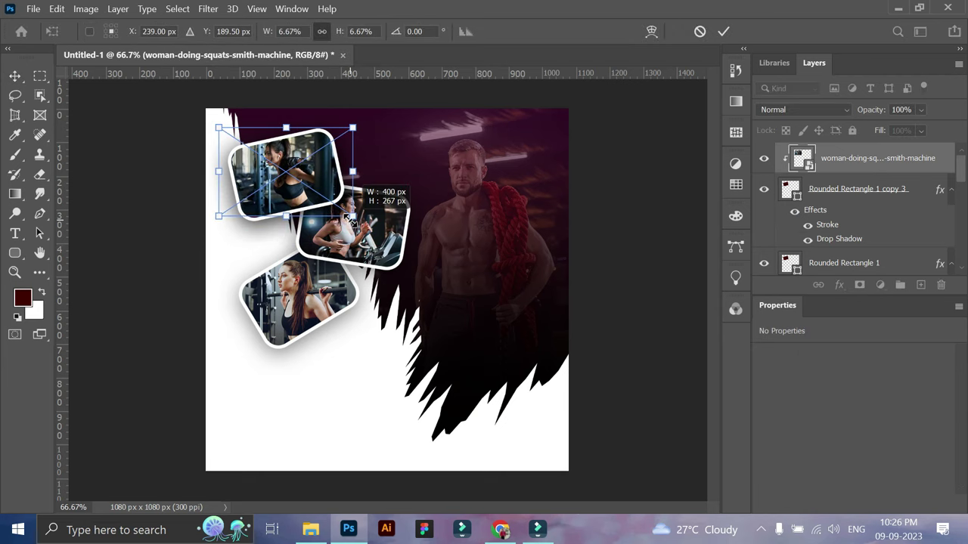
{"action": "left_click_drag", "start_coordinate": [218, 216], "coordinate": [215, 218]}
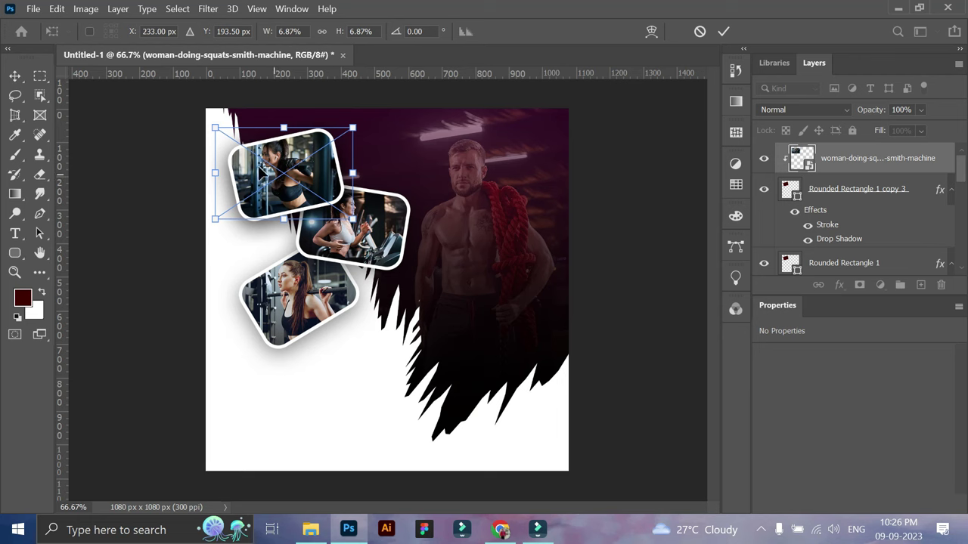
{"action": "left_click", "coordinate": [724, 31]}
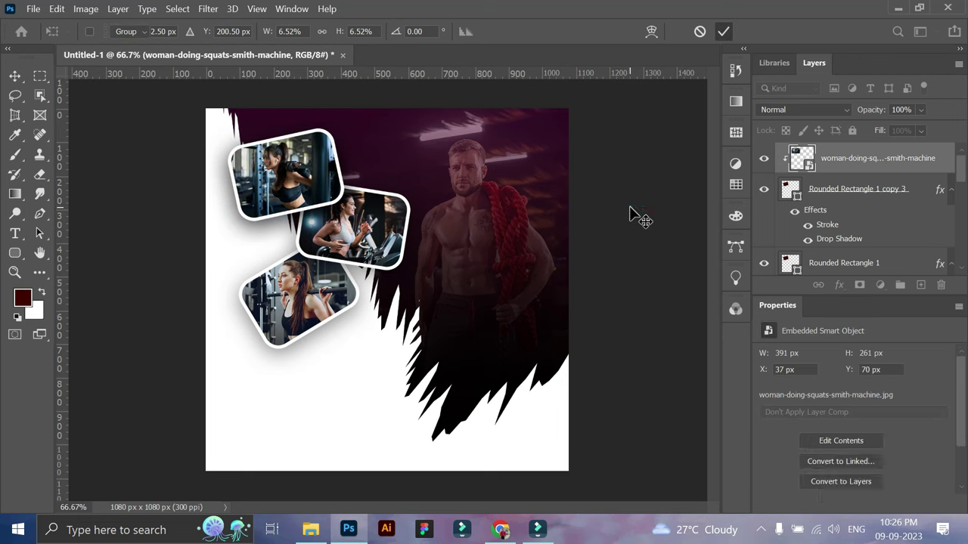
{"action": "left_click", "coordinate": [537, 223]}
{"action": "left_click", "coordinate": [217, 169]}
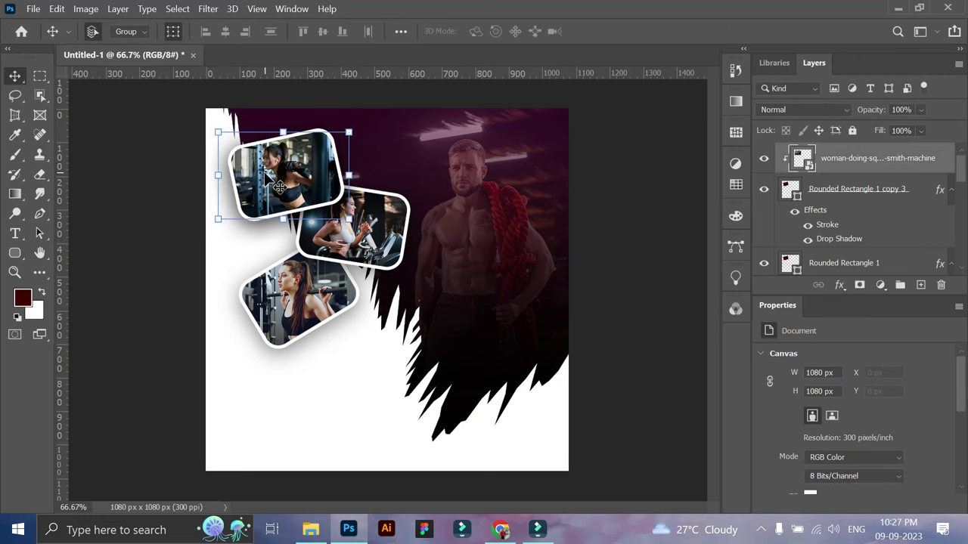
{"action": "left_click", "coordinate": [217, 169]}
{"action": "left_click_drag", "start_coordinate": [307, 178], "coordinate": [306, 182]}
{"action": "left_click", "coordinate": [723, 31]}
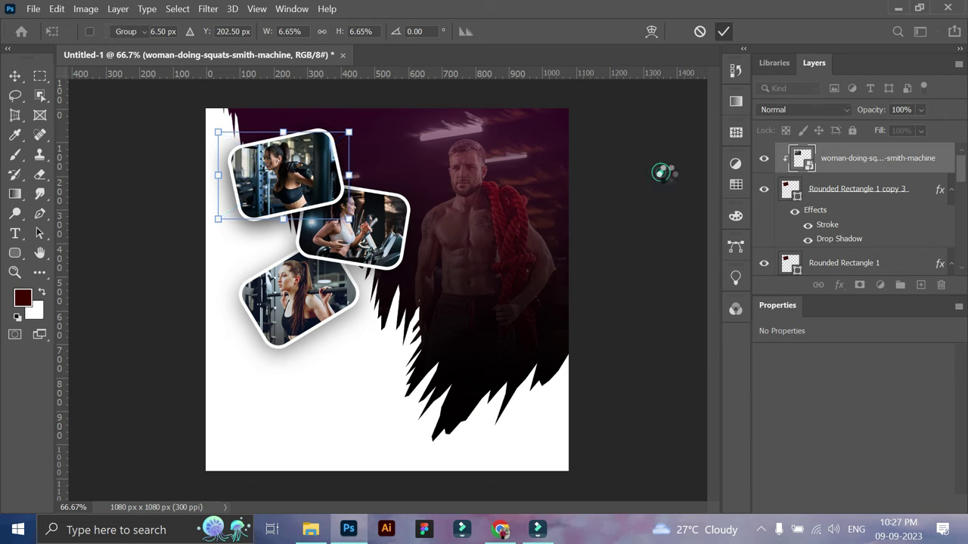
- Rotate the lowest frame with its photo, shift it down-left and tilt it slightly clockwise
{"action": "left_click", "coordinate": [649, 174]}
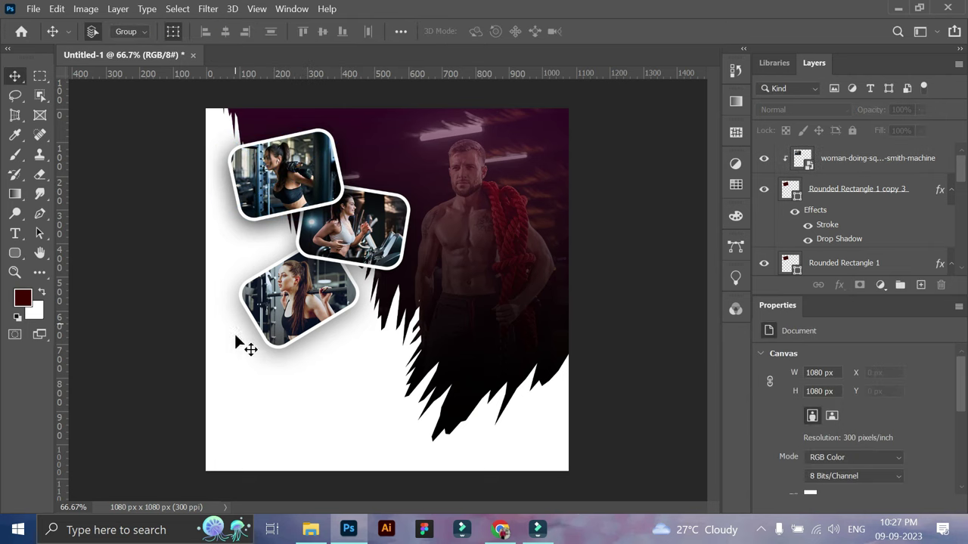
{"action": "left_click", "coordinate": [255, 376]}
{"action": "left_click", "coordinate": [295, 306]}
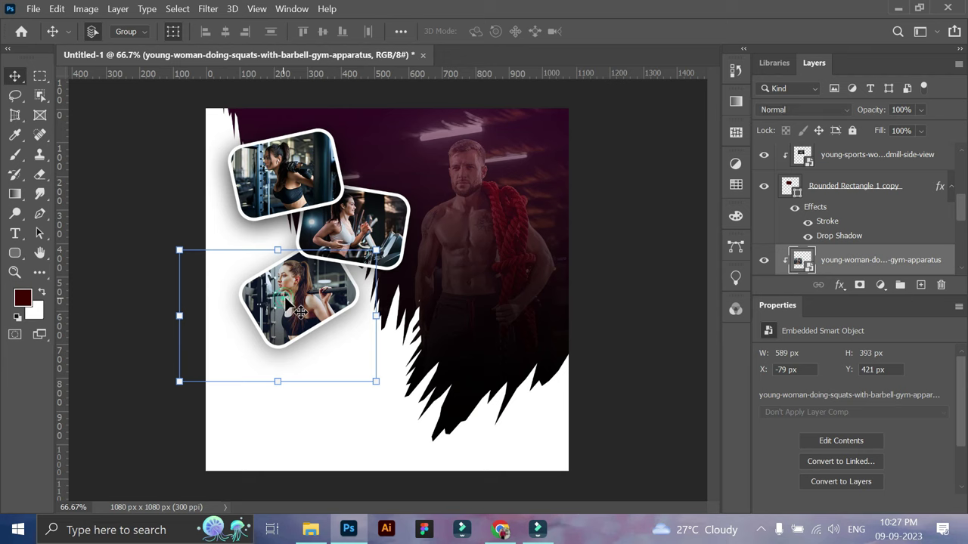
{"action": "left_click", "coordinate": [836, 263], "text": "shift"}
{"action": "left_click_drag", "start_coordinate": [379, 235], "coordinate": [678, 74]}
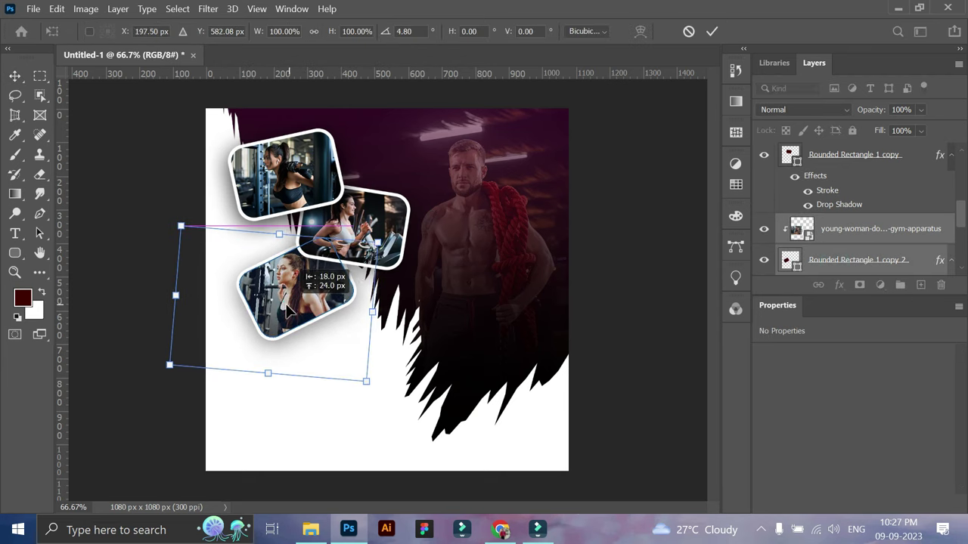
{"action": "key", "text": "Return"}
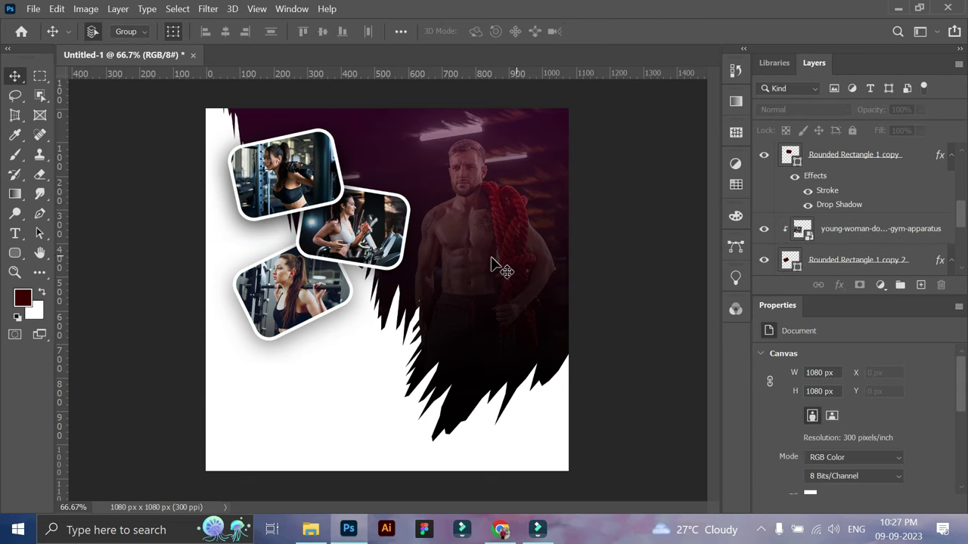
{"action": "left_click_drag", "start_coordinate": [294, 266], "coordinate": [330, 299]}
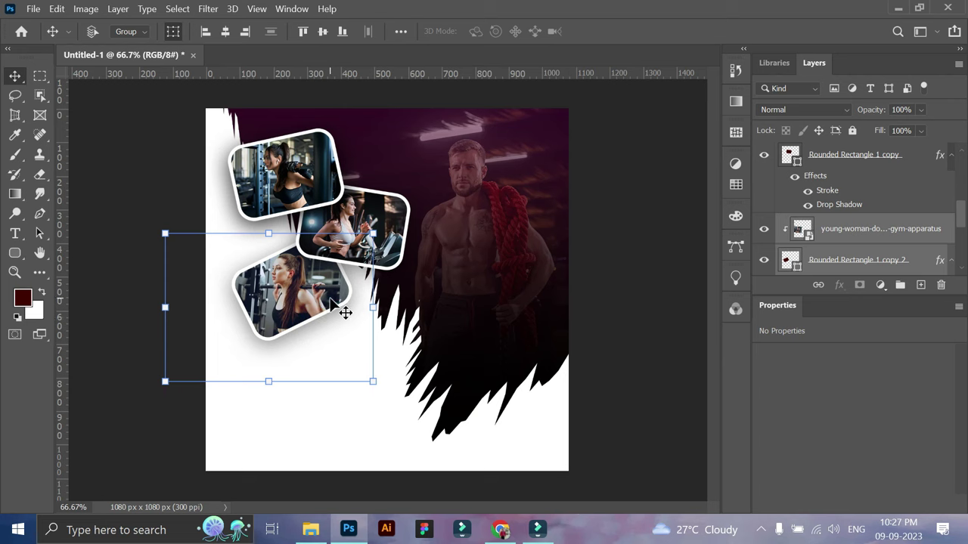
{"action": "key", "text": "ctrl+t"}
{"action": "left_click_drag", "start_coordinate": [401, 281], "coordinate": [406, 294]}
- Add a 'Fitness' text line over the man's chest and enlarge it
{"action": "left_click", "coordinate": [711, 31]}
{"action": "key", "text": "t"}
{"action": "left_click", "coordinate": [441, 250]}
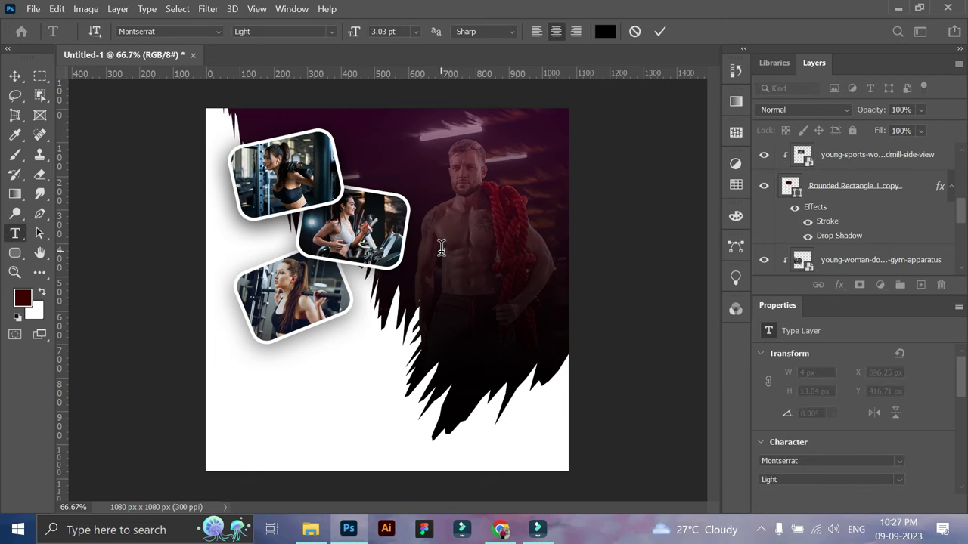
{"action": "left_click", "coordinate": [15, 76]}
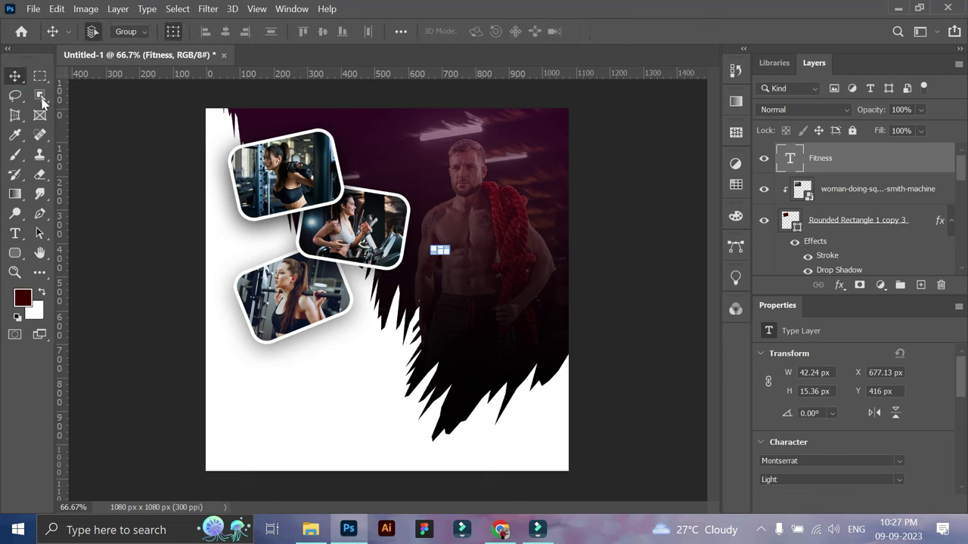
{"action": "left_click_drag", "start_coordinate": [452, 257], "coordinate": [536, 281]}
- Set the Fitness text colour to white
{"action": "left_click", "coordinate": [711, 31]}
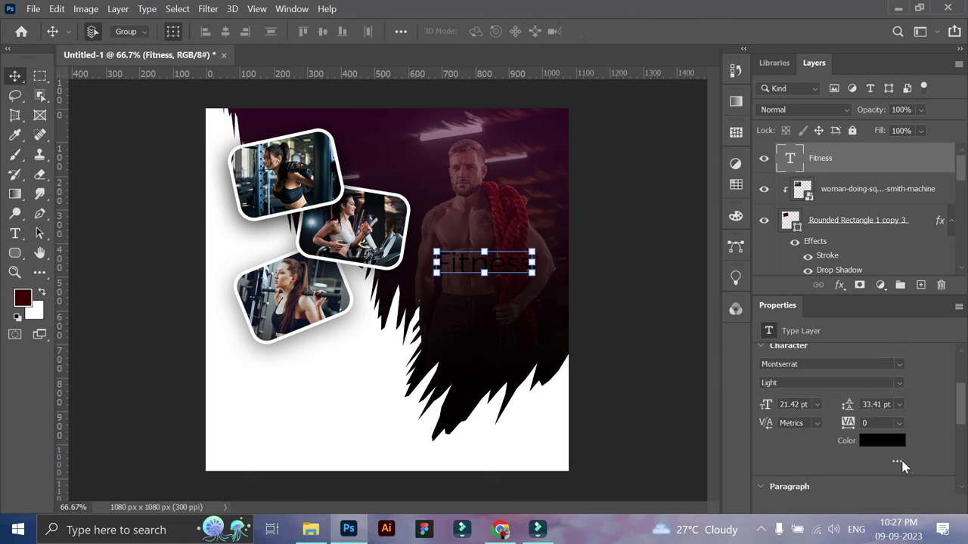
{"action": "left_click", "coordinate": [893, 439]}
{"action": "left_click", "coordinate": [598, 259]}
{"action": "left_click", "coordinate": [910, 229]}
- Try the Elephant font on Fitness, then switch it to Glitten
{"action": "left_click", "coordinate": [899, 364]}
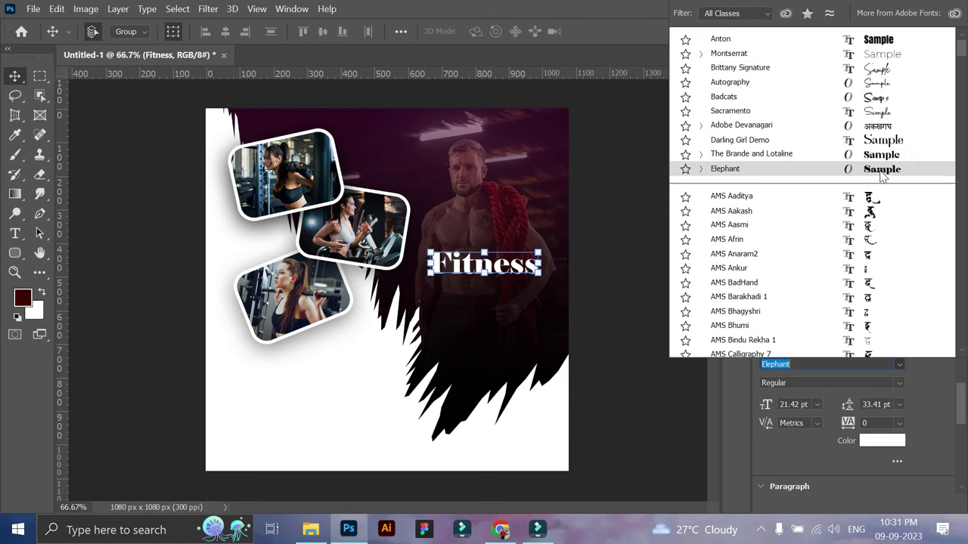
{"action": "left_click", "coordinate": [882, 173]}
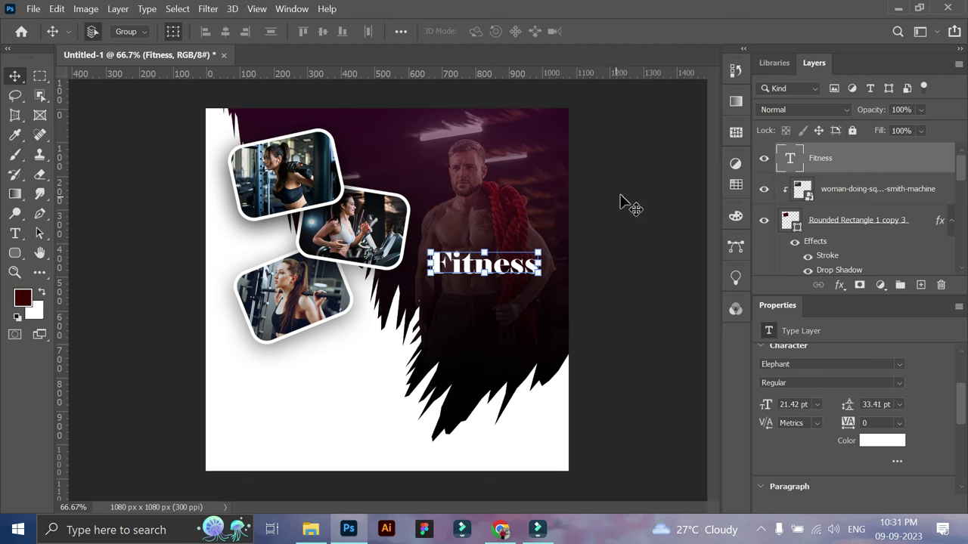
{"action": "left_click", "coordinate": [620, 203]}
{"action": "left_click", "coordinate": [521, 274]}
{"action": "left_click", "coordinate": [896, 452]}
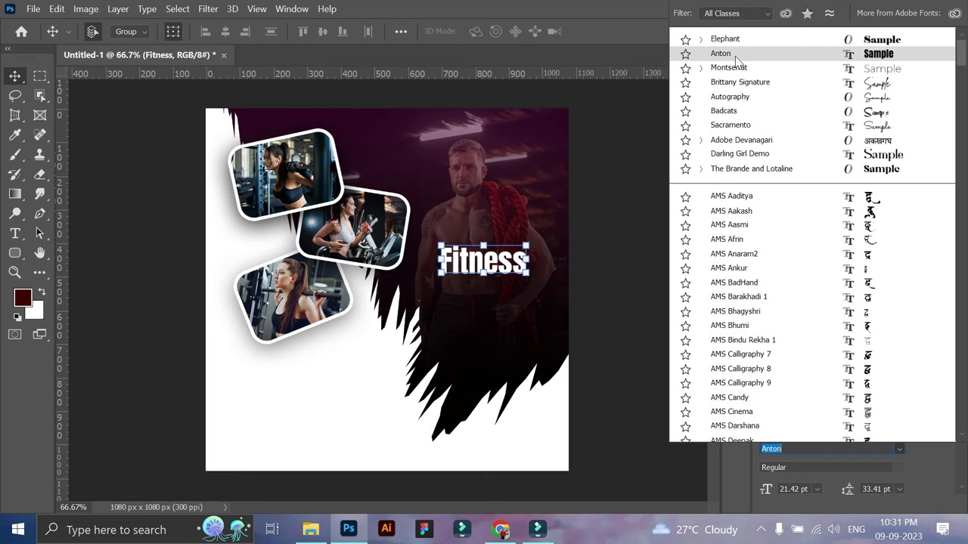
{"action": "scroll", "coordinate": [800, 280], "scroll_direction": "down", "scroll_amount": 4}
{"action": "scroll", "coordinate": [799, 281], "scroll_direction": "down", "scroll_amount": 3}
{"action": "scroll", "coordinate": [799, 281], "scroll_direction": "down", "scroll_amount": 8}
{"action": "scroll", "coordinate": [799, 281], "scroll_direction": "down", "scroll_amount": 10}
{"action": "scroll", "coordinate": [4, 230], "scroll_direction": "down", "scroll_amount": 4}
{"action": "scroll", "coordinate": [3, 231], "scroll_direction": "down", "scroll_amount": 3}
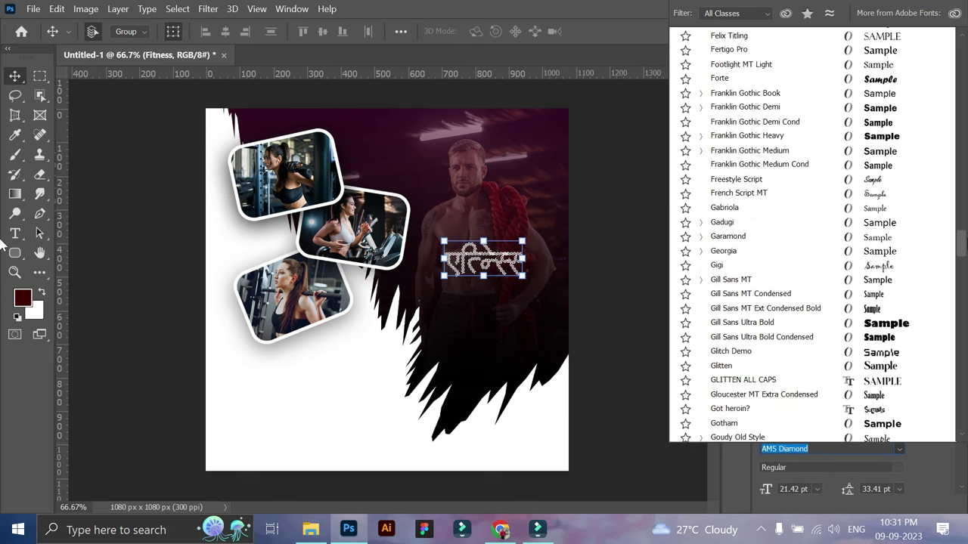
{"action": "scroll", "coordinate": [3, 230], "scroll_direction": "down", "scroll_amount": 1}
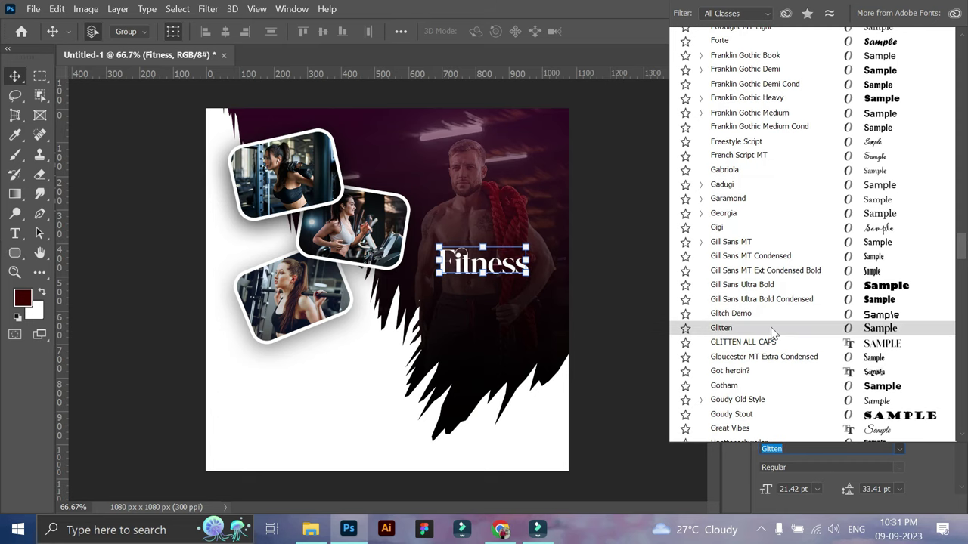
{"action": "left_click", "coordinate": [771, 328]}
- Duplicate the Fitness text and move the copy below it for rewording
{"action": "left_click", "coordinate": [517, 286]}
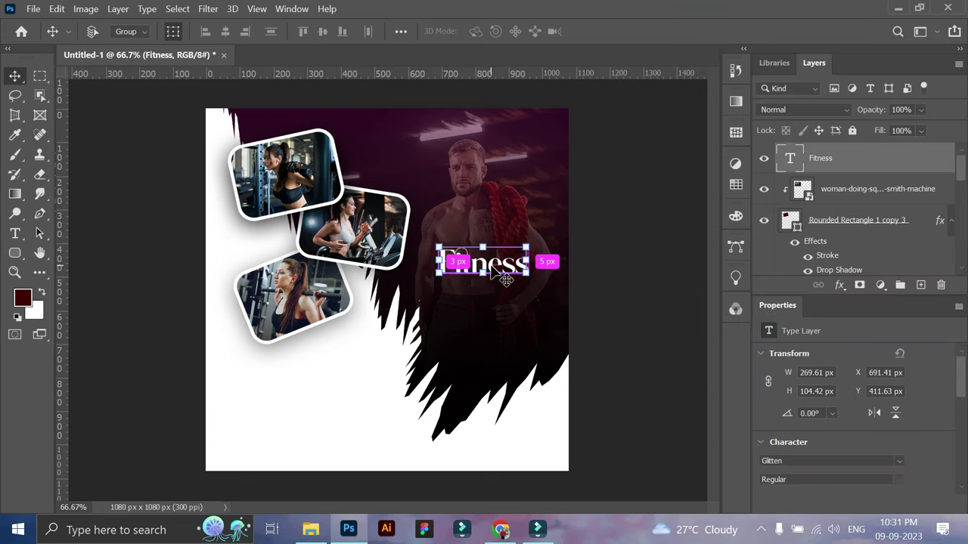
{"action": "key", "text": "ctrl+j"}
{"action": "left_click_drag", "start_coordinate": [497, 268], "coordinate": [498, 301]}
{"action": "double_click", "coordinate": [498, 299]}
{"action": "type", "text": "GYM"}
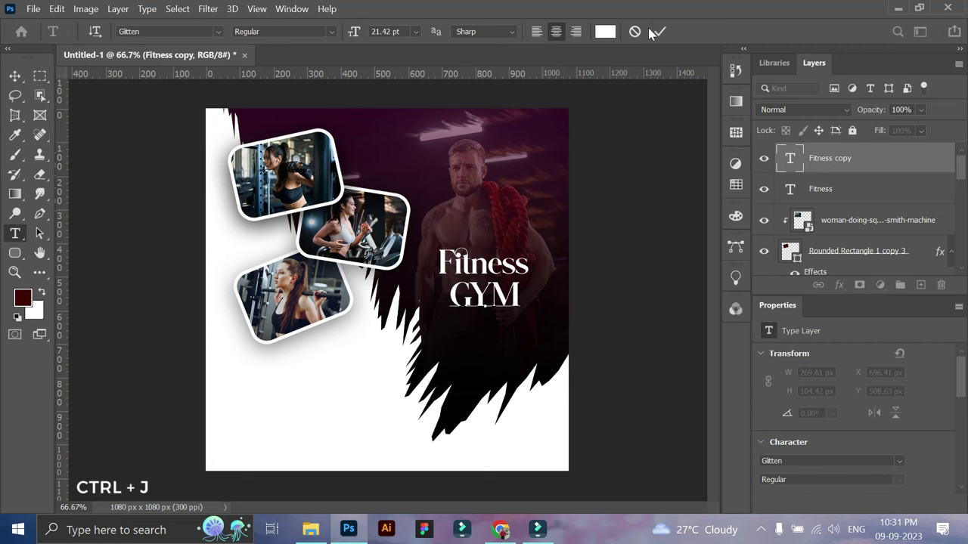
- Make the copied line GYM in Anton with letter spacing 25, enlarged to about double size
{"action": "left_click", "coordinate": [656, 31]}
{"action": "left_click", "coordinate": [899, 460]}
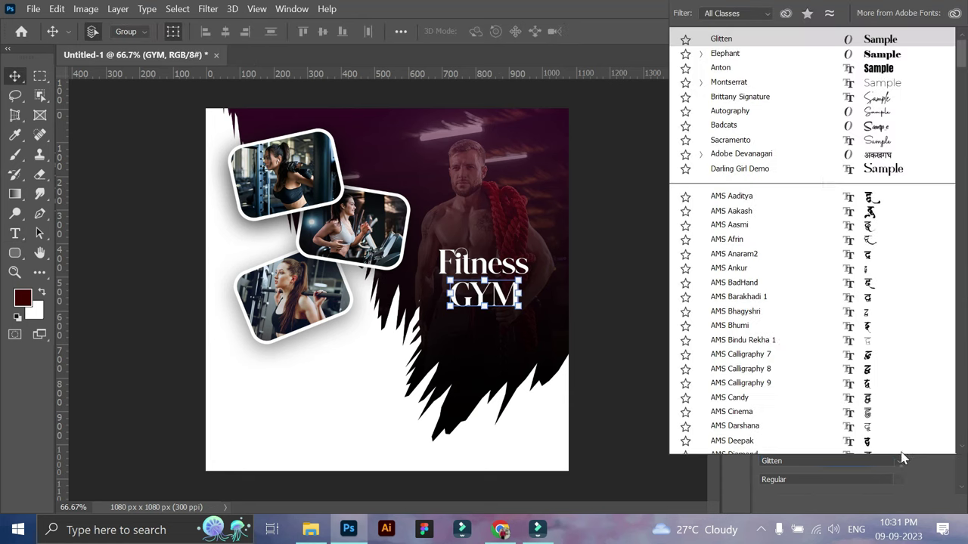
{"action": "left_click", "coordinate": [776, 64]}
{"action": "scroll", "coordinate": [831, 416], "scroll_direction": "down", "scroll_amount": 2}
{"action": "left_click", "coordinate": [900, 447]}
{"action": "left_click", "coordinate": [879, 395]}
{"action": "left_click_drag", "start_coordinate": [517, 307], "coordinate": [549, 346]}
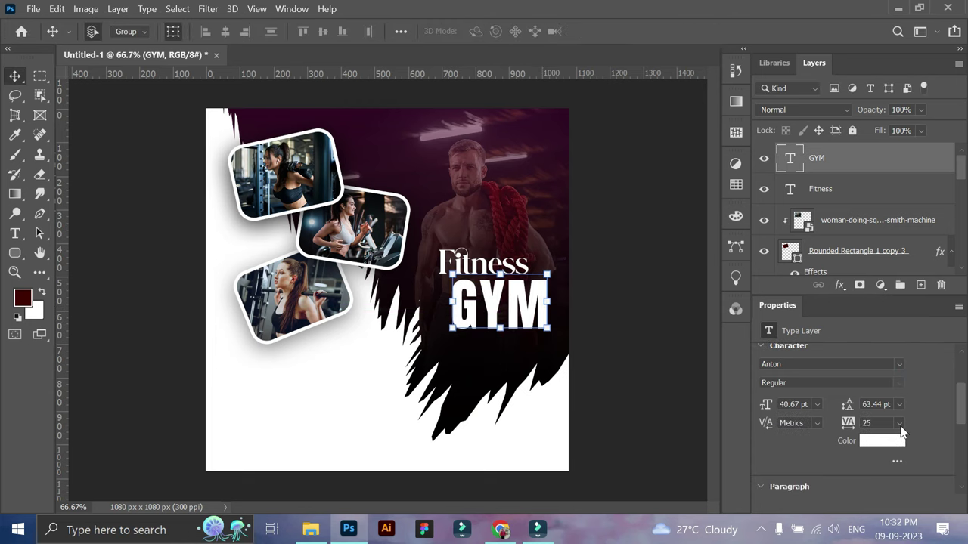
{"action": "left_click", "coordinate": [654, 310]}
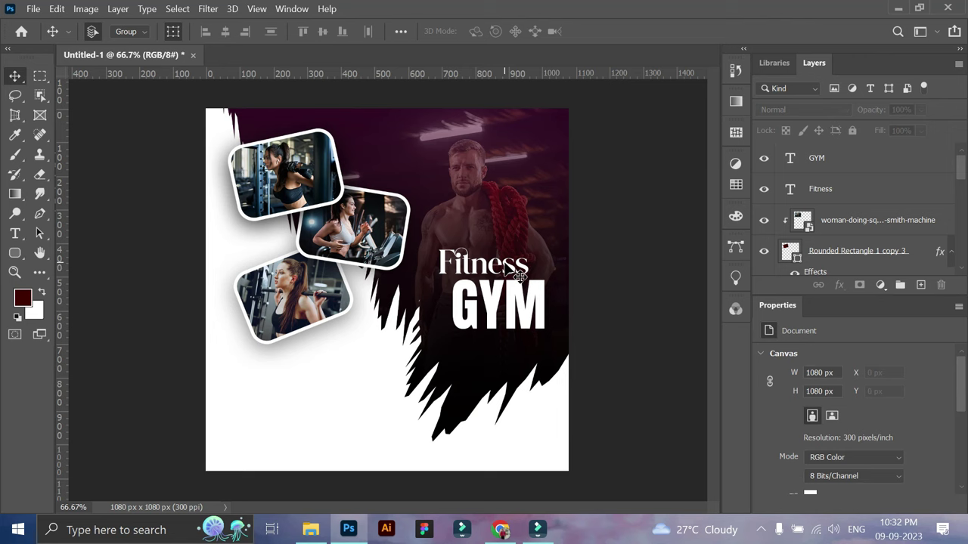
- Recheck GYM's letter spacing and nudge the Fitness title into place above GYM
{"action": "left_click", "coordinate": [523, 310]}
{"action": "scroll", "coordinate": [832, 424], "scroll_direction": "down", "scroll_amount": 2}
{"action": "scroll", "coordinate": [832, 423], "scroll_direction": "down", "scroll_amount": 1}
{"action": "left_click", "coordinate": [899, 458]}
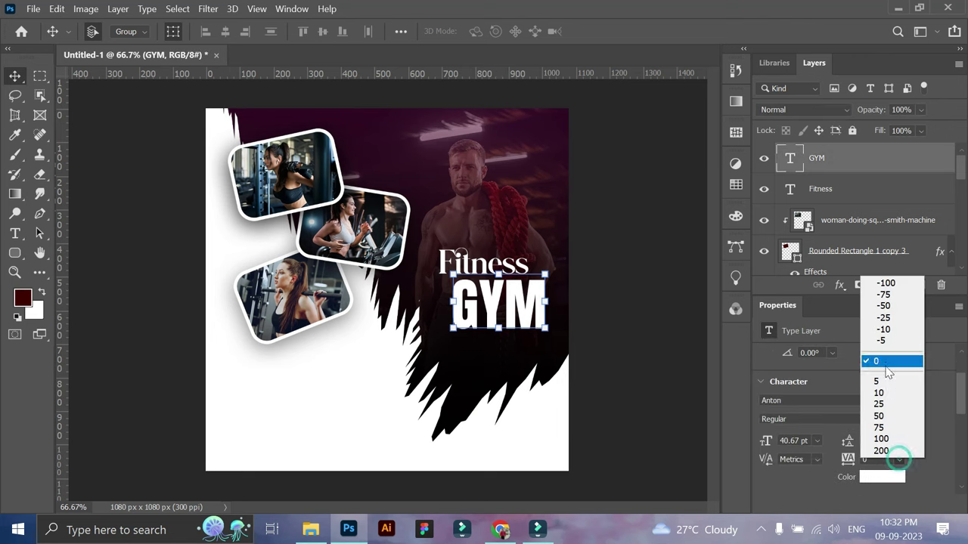
{"action": "left_click", "coordinate": [889, 371]}
{"action": "left_click_drag", "start_coordinate": [502, 273], "coordinate": [520, 272]}
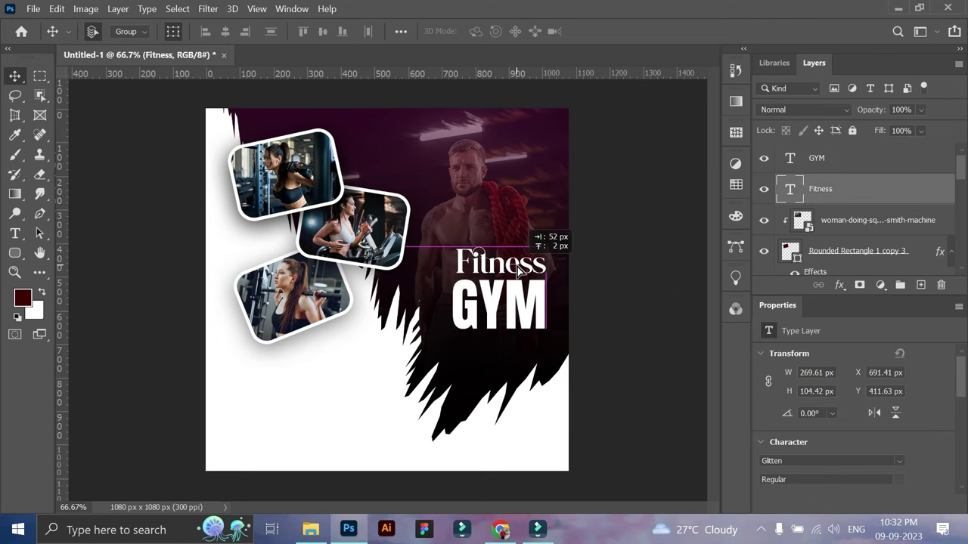
- Scale Fitness to about 92% and shift it slightly down-right above GYM
{"action": "key", "text": "ctrl+t"}
{"action": "left_click_drag", "start_coordinate": [455, 244], "coordinate": [457, 246]}
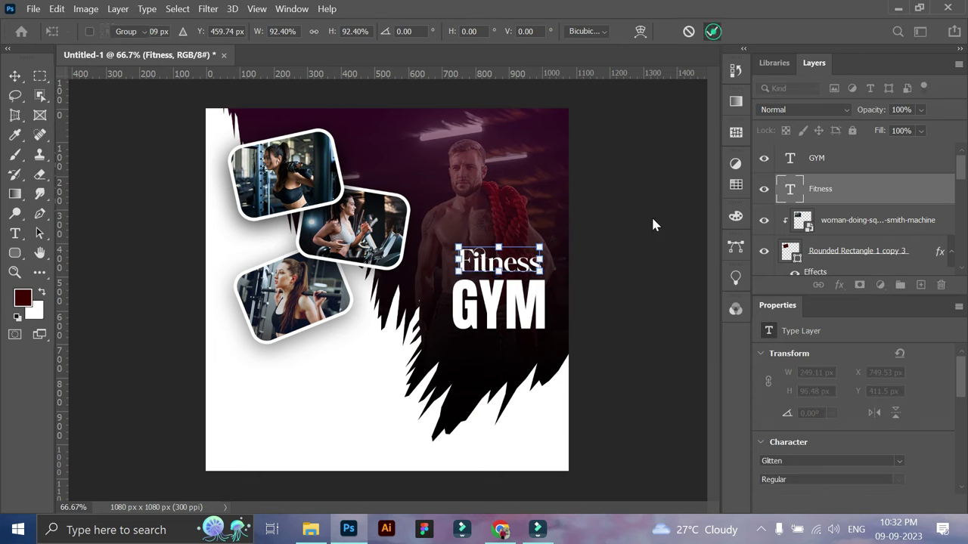
{"action": "key", "text": "Return"}
{"action": "double_click", "coordinate": [505, 263]}
{"action": "key", "text": "Escape"}
{"action": "left_click_drag", "start_coordinate": [516, 271], "coordinate": [518, 275]}
{"action": "left_click", "coordinate": [852, 130]}
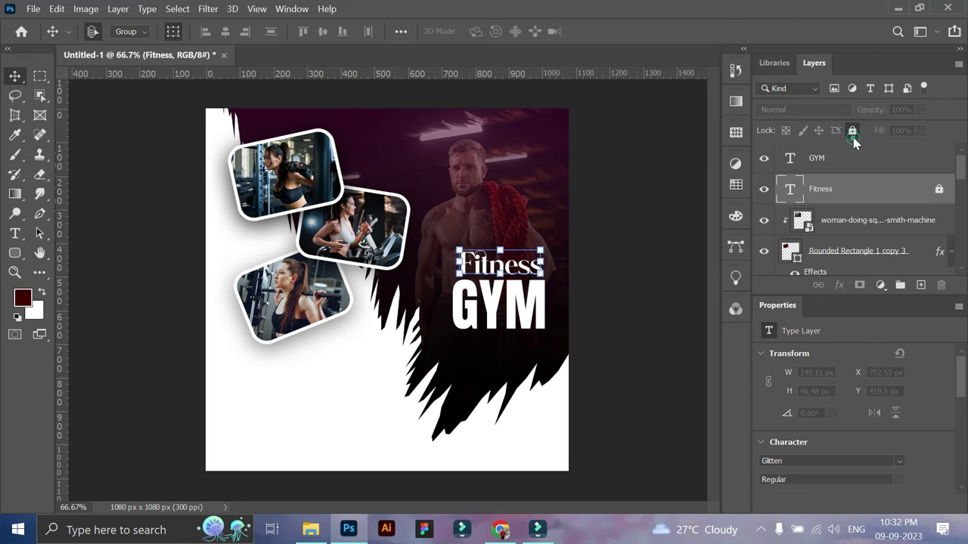
{"action": "left_click", "coordinate": [852, 130]}
{"action": "left_click", "coordinate": [817, 159], "text": "shift"}
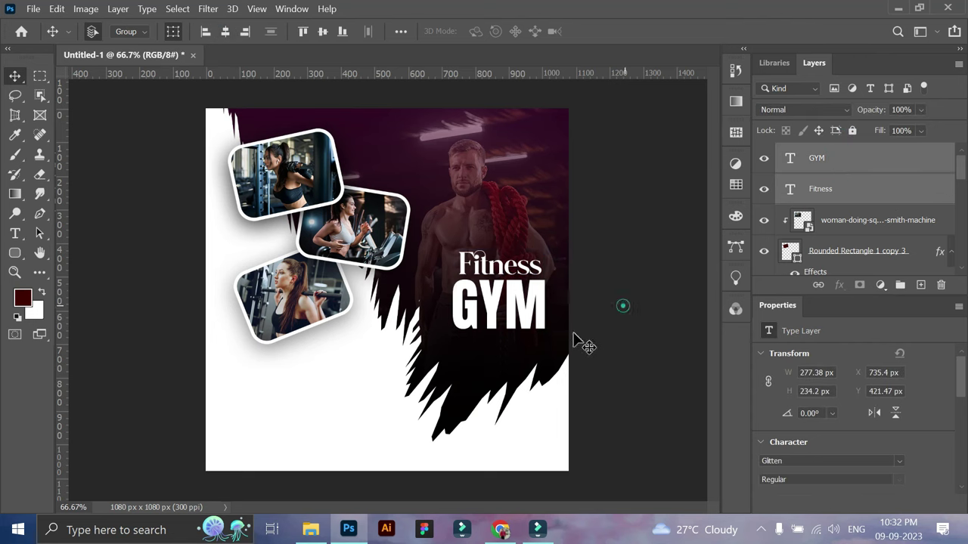
{"action": "left_click", "coordinate": [499, 264]}
- Duplicate Fitness below GYM and reword the copy to 'Shape your Body'
{"action": "key", "text": "ctrl+j"}
{"action": "left_click_drag", "start_coordinate": [506, 280], "coordinate": [506, 361]}
{"action": "double_click", "coordinate": [504, 357]}
{"action": "left_click", "coordinate": [493, 346]}
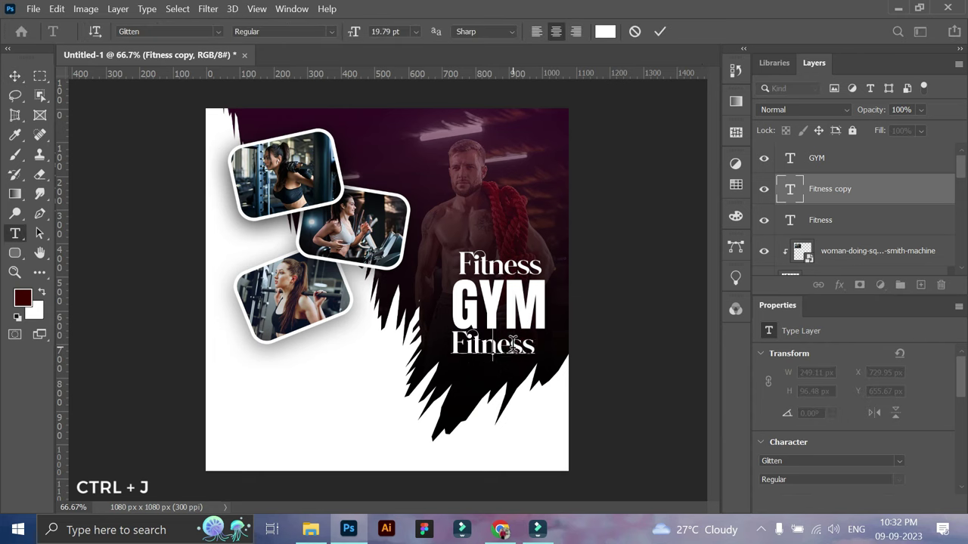
{"action": "type", "text": "your Bo"}
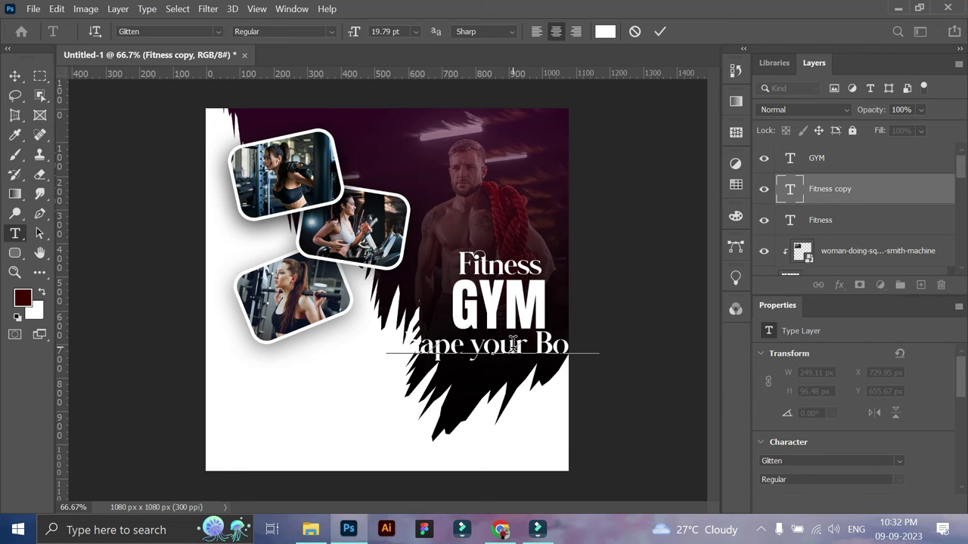
{"action": "left_click", "coordinate": [659, 32]}
- Halve the tagline's size, make it All Caps, and set it to Montserrat Regular
{"action": "key", "text": "ctrl+t"}
{"action": "left_click_drag", "start_coordinate": [600, 353], "coordinate": [542, 354]}
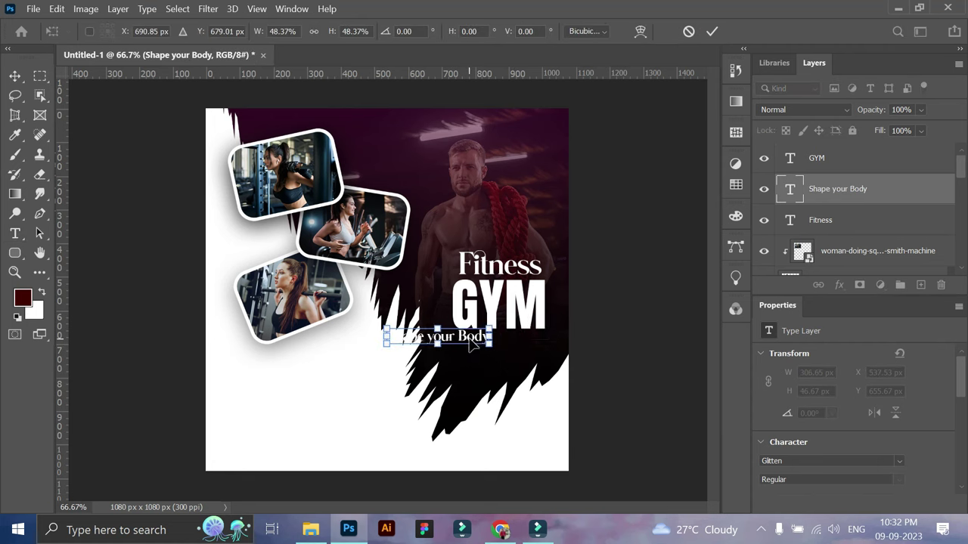
{"action": "left_click", "coordinate": [711, 31]}
{"action": "scroll", "coordinate": [854, 416], "scroll_direction": "down", "scroll_amount": 2}
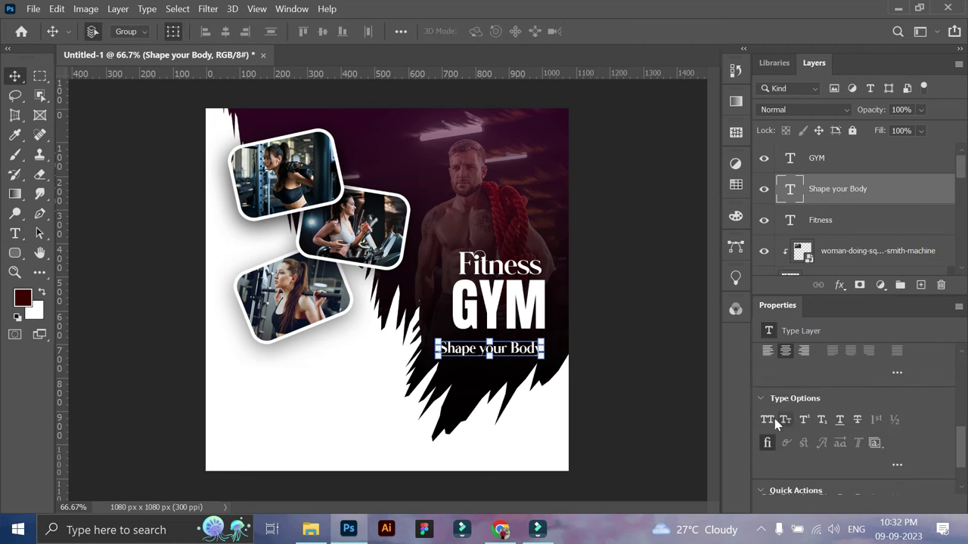
{"action": "left_click", "coordinate": [775, 418]}
{"action": "scroll", "coordinate": [824, 408], "scroll_direction": "up", "scroll_amount": 1}
{"action": "left_click", "coordinate": [898, 412]}
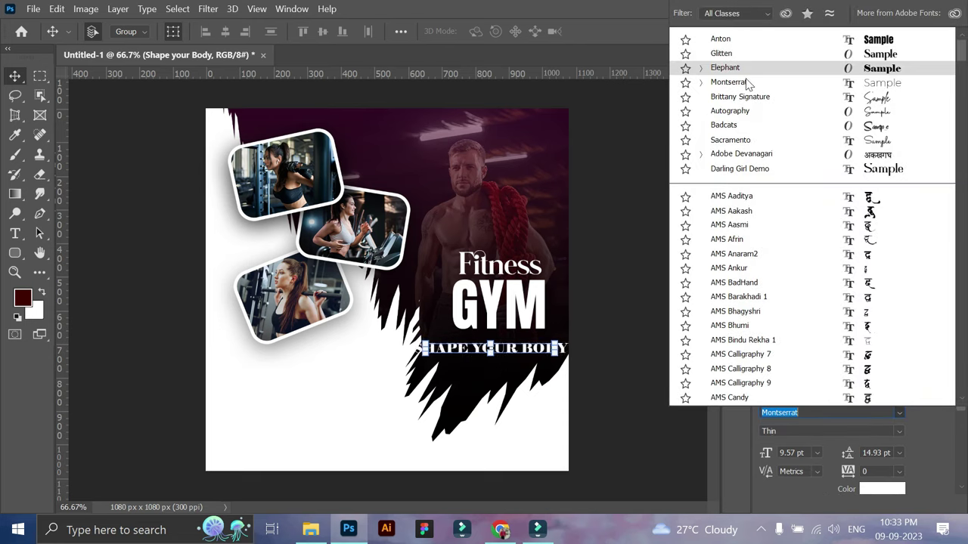
{"action": "left_click", "coordinate": [756, 79]}
{"action": "left_click", "coordinate": [900, 438]}
{"action": "left_click", "coordinate": [801, 293]}
- Scale the tagline to about 57% and widen its letter spacing to 100
{"action": "key", "text": "ctrl+t"}
{"action": "mouse_move", "coordinate": [558, 349]}
{"action": "left_mouse_down"}
{"action": "mouse_move", "coordinate": [501, 346]}
{"action": "mouse_move", "coordinate": [516, 340]}
{"action": "left_mouse_up"}
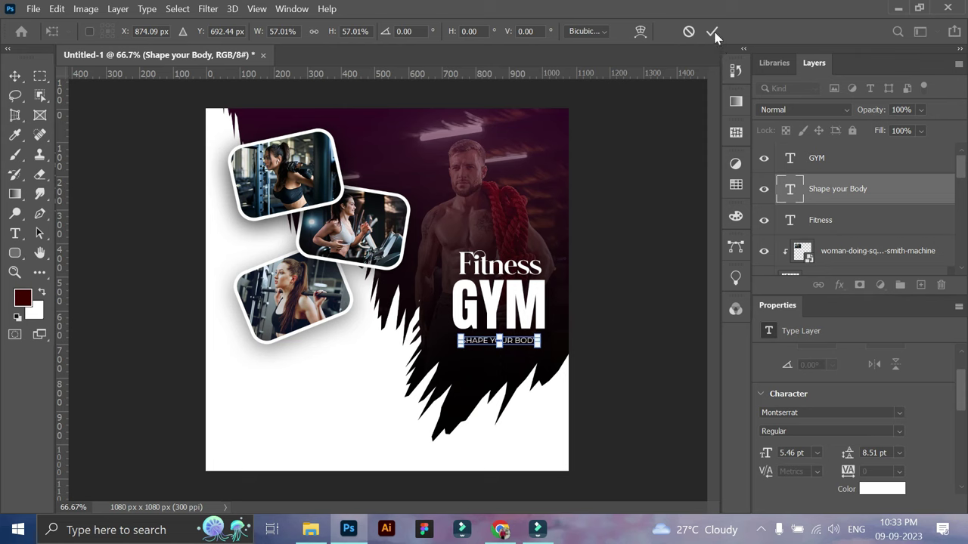
{"action": "left_click", "coordinate": [711, 31]}
{"action": "scroll", "coordinate": [831, 408], "scroll_direction": "down", "scroll_amount": 1}
{"action": "left_click", "coordinate": [899, 436]}
{"action": "left_click", "coordinate": [881, 416]}
- Stretch SHAPE YOUR BODY so it spans the width of GYM
{"action": "left_click", "coordinate": [620, 333]}
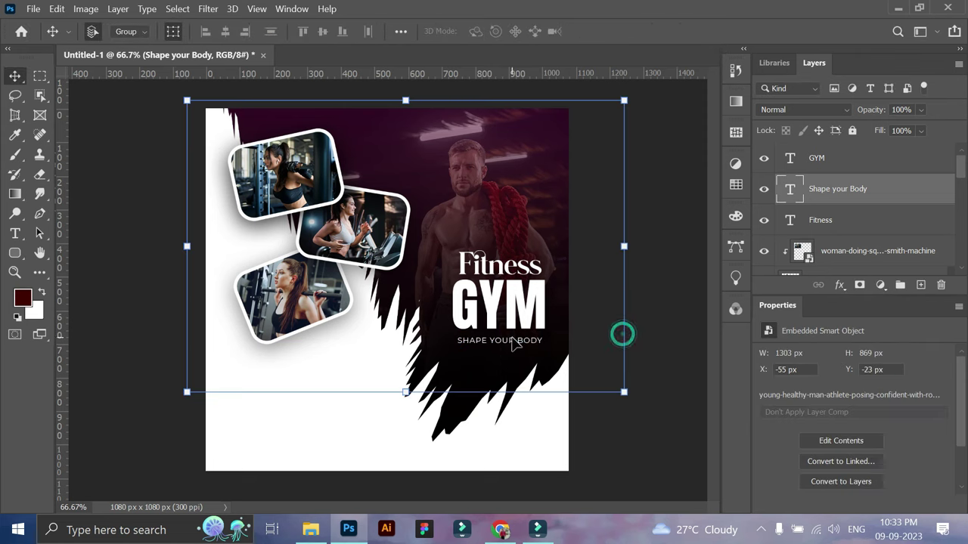
{"action": "left_click_drag", "start_coordinate": [521, 340], "coordinate": [551, 342]}
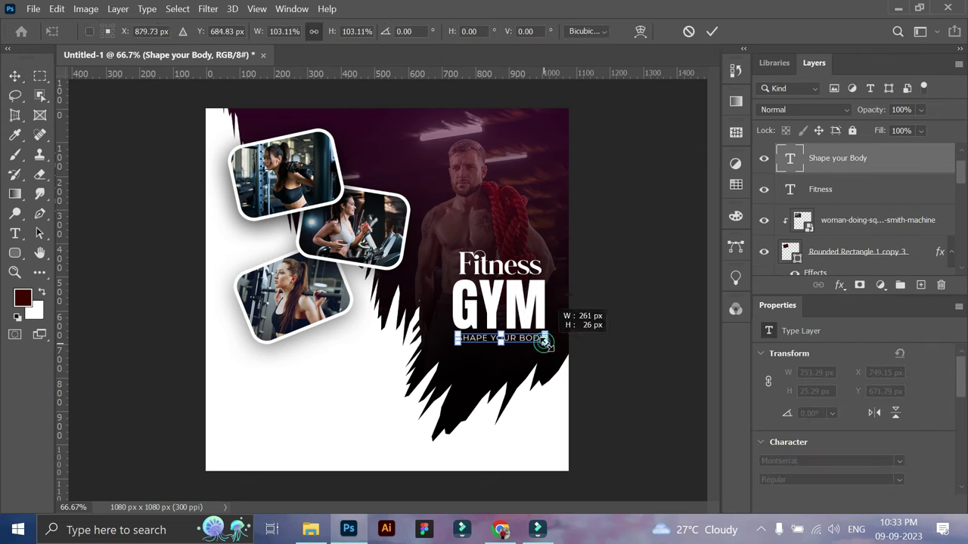
{"action": "key", "text": "Return"}
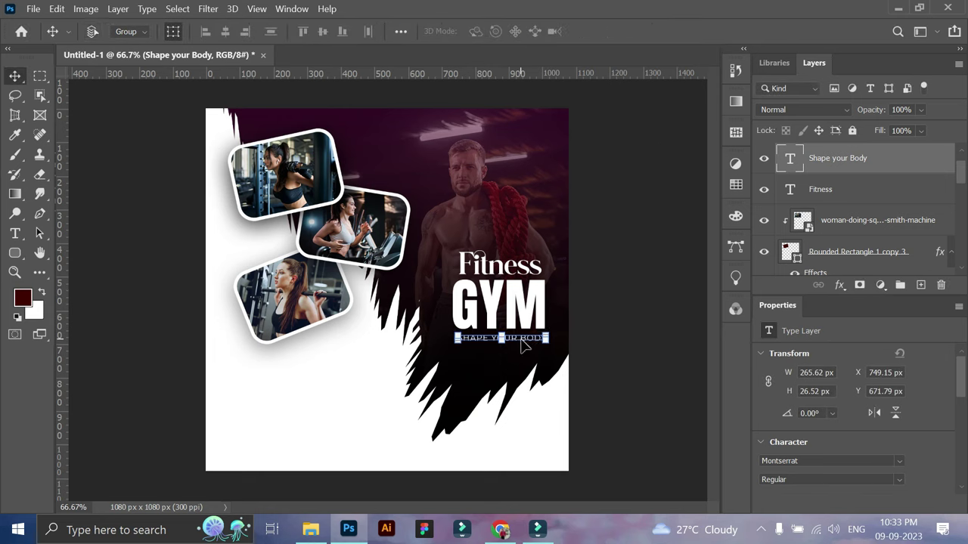
{"action": "scroll", "coordinate": [832, 423], "scroll_direction": "down", "scroll_amount": 1}
{"action": "left_click", "coordinate": [899, 471]}
{"action": "left_click_drag", "start_coordinate": [553, 344], "coordinate": [556, 342]}
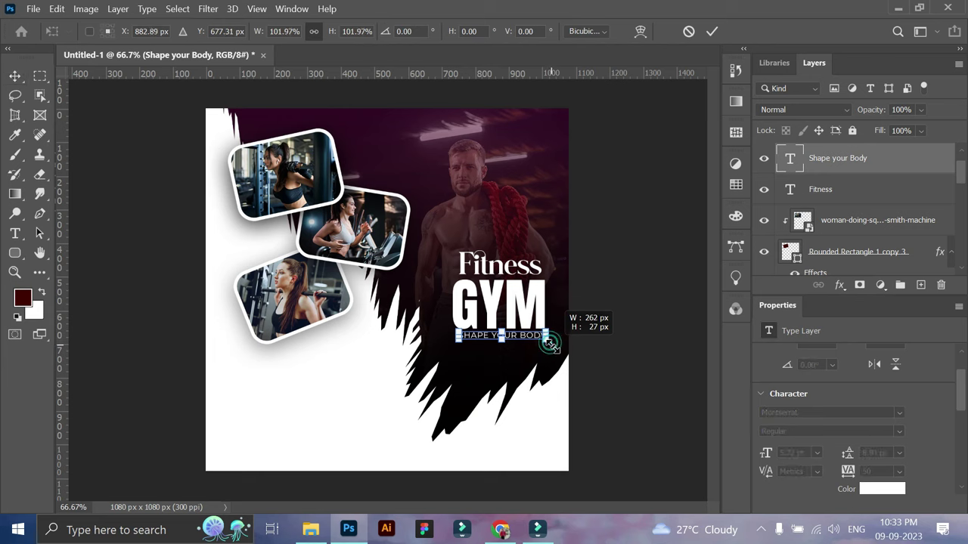
{"action": "left_click", "coordinate": [719, 27]}
- Align the tagline's horizontal centre with GYM
{"action": "left_click", "coordinate": [826, 158], "text": "shift"}
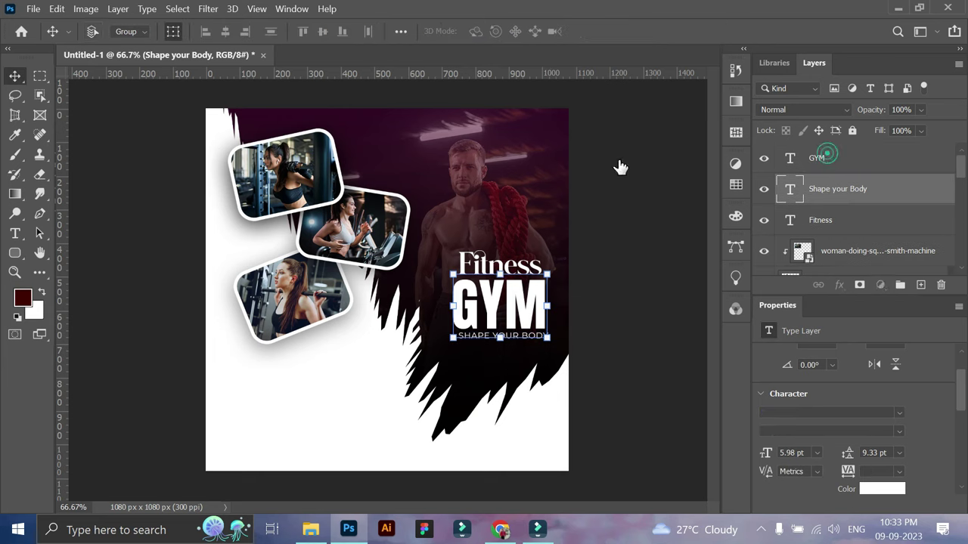
{"action": "left_click", "coordinate": [224, 31]}
{"action": "left_click", "coordinate": [653, 201]}
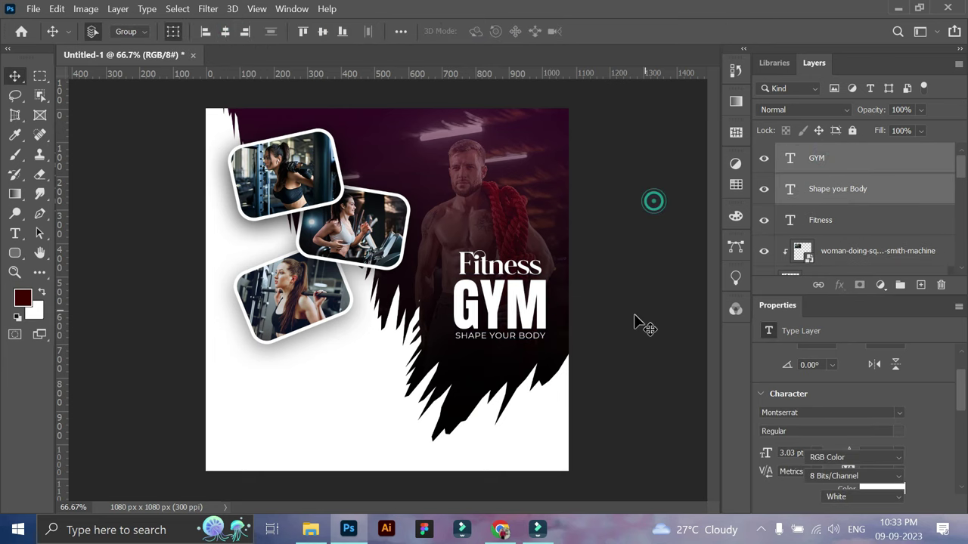
{"action": "left_click", "coordinate": [522, 339]}
- Duplicate the tagline as 'Start Today' in Montserrat Medium, placed just beneath it
{"action": "key", "text": "ctrl+j"}
{"action": "left_click_drag", "start_coordinate": [518, 343], "coordinate": [514, 353]}
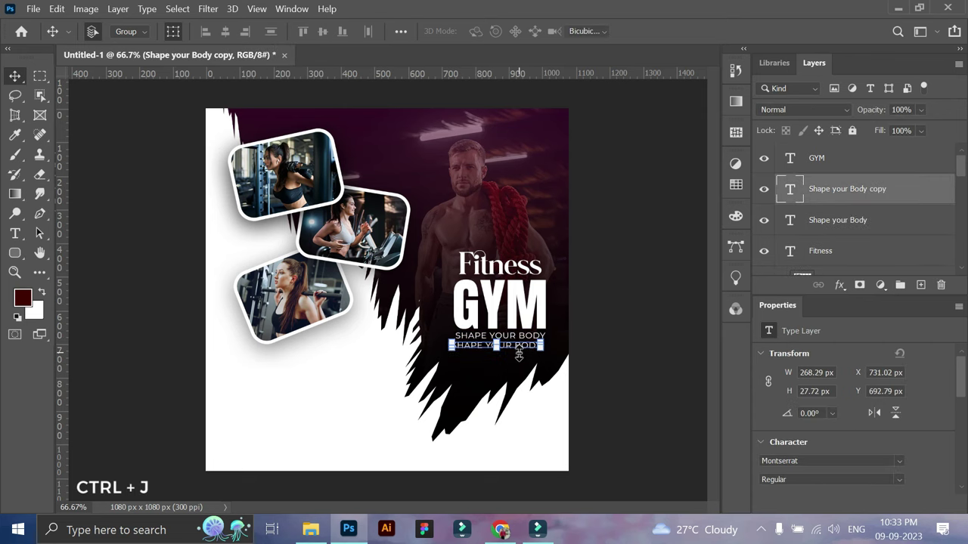
{"action": "key", "text": "Return"}
{"action": "double_click", "coordinate": [511, 347]}
{"action": "type", "text": "START TODAY"}
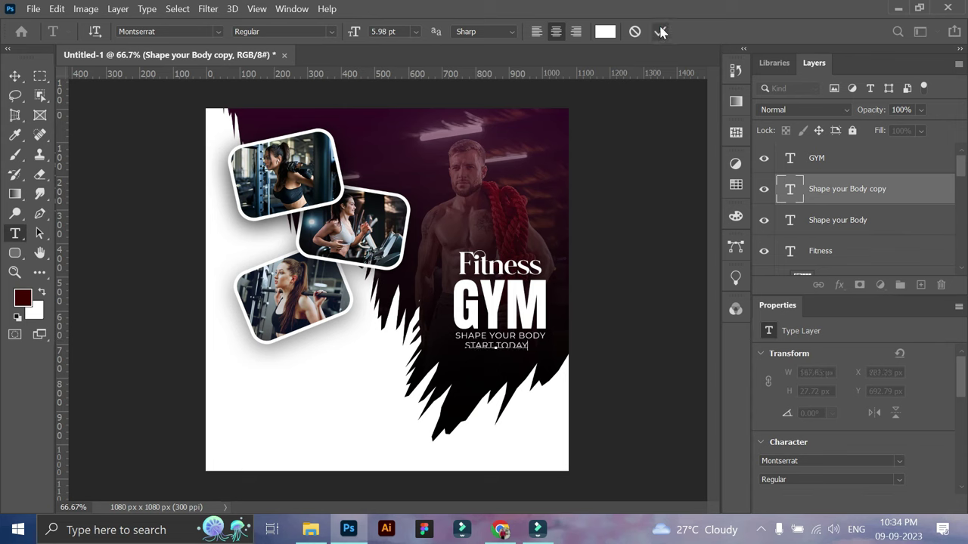
{"action": "left_click", "coordinate": [660, 31]}
{"action": "key", "text": "v"}
{"action": "left_click", "coordinate": [832, 480]}
{"action": "left_click", "coordinate": [795, 372]}
{"action": "left_click_drag", "start_coordinate": [540, 356], "coordinate": [566, 352]}
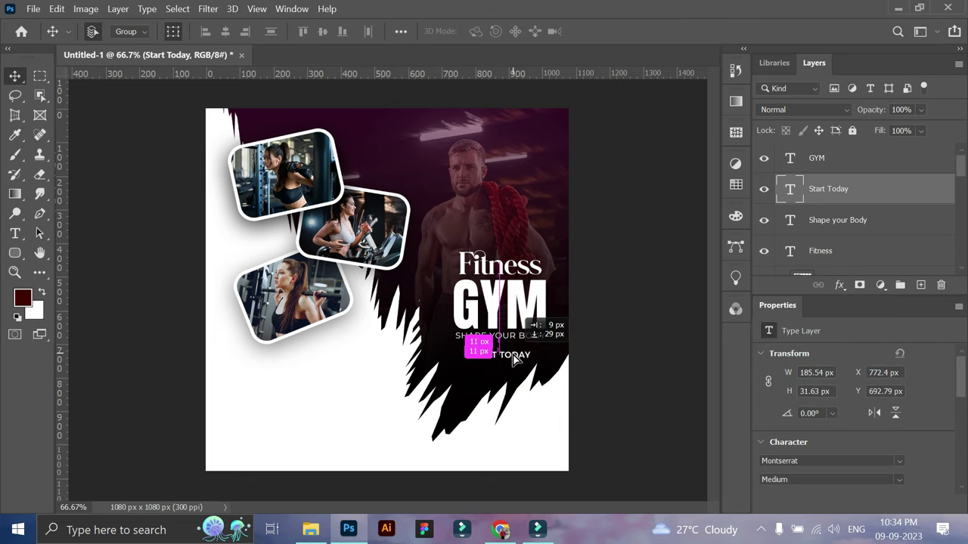
- Draw a rounded rectangle around START TODAY with no fill
{"action": "left_click", "coordinate": [16, 253]}
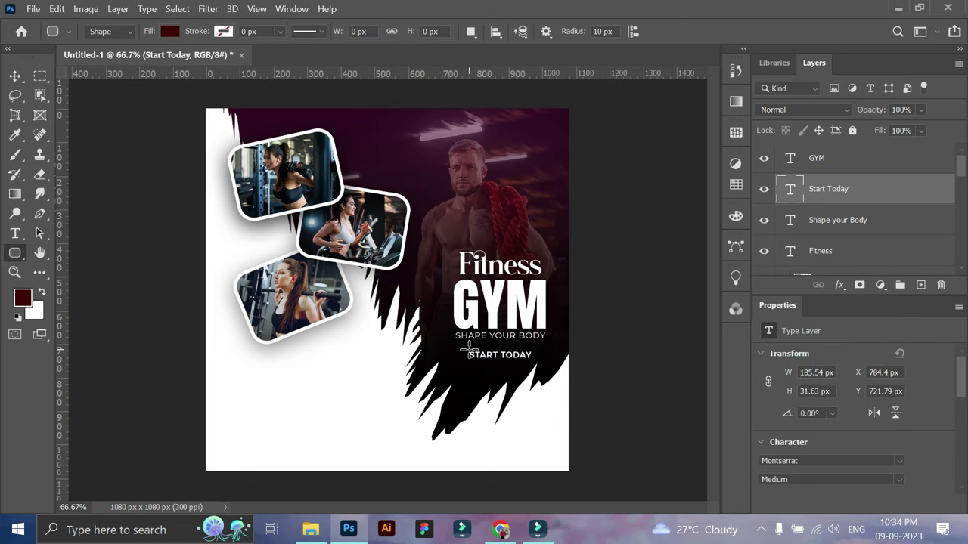
{"action": "left_click_drag", "start_coordinate": [469, 349], "coordinate": [537, 362]}
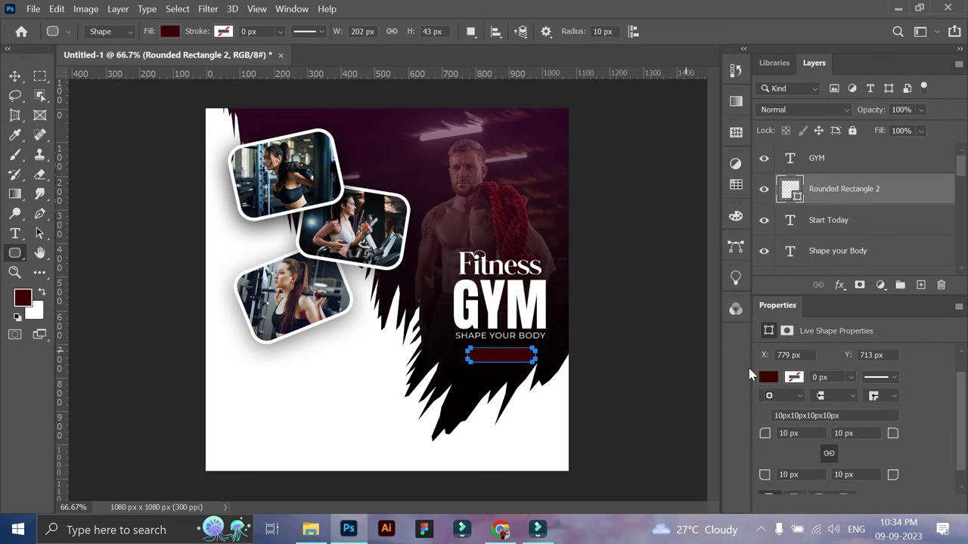
{"action": "left_click", "coordinate": [770, 378]}
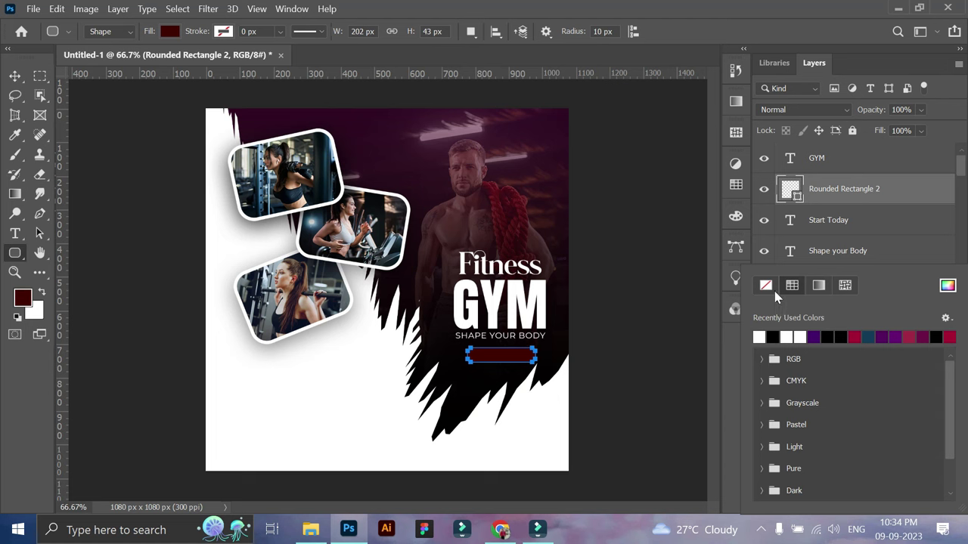
{"action": "left_click", "coordinate": [15, 76]}
- Give the rectangle a 3 px dark red (#540e16) Stroke sampled from the photo
{"action": "left_click", "coordinate": [839, 284]}
{"action": "left_click", "coordinate": [853, 334]}
{"action": "left_click_drag", "start_coordinate": [557, 147], "coordinate": [874, 169]}
{"action": "left_click", "coordinate": [943, 339]}
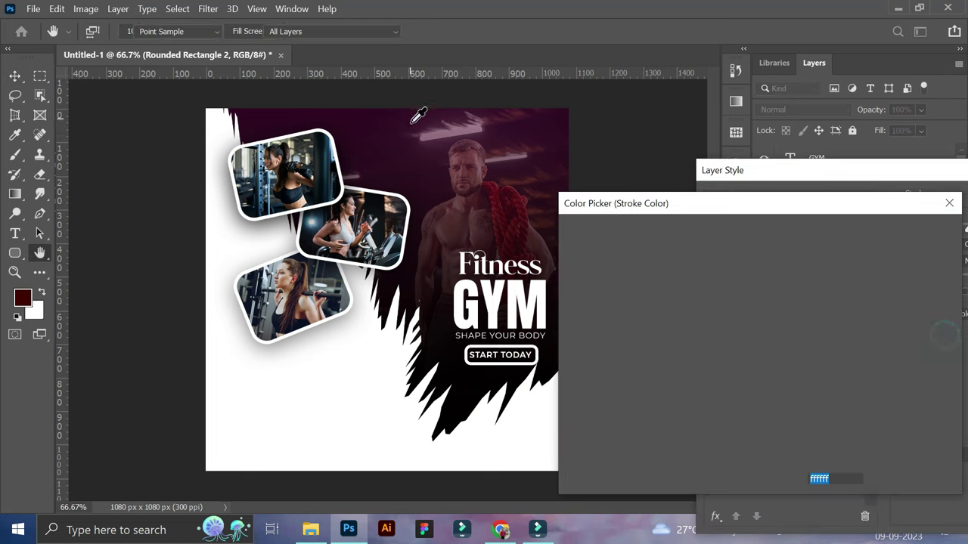
{"action": "left_click", "coordinate": [418, 113]}
{"action": "left_click", "coordinate": [746, 285]}
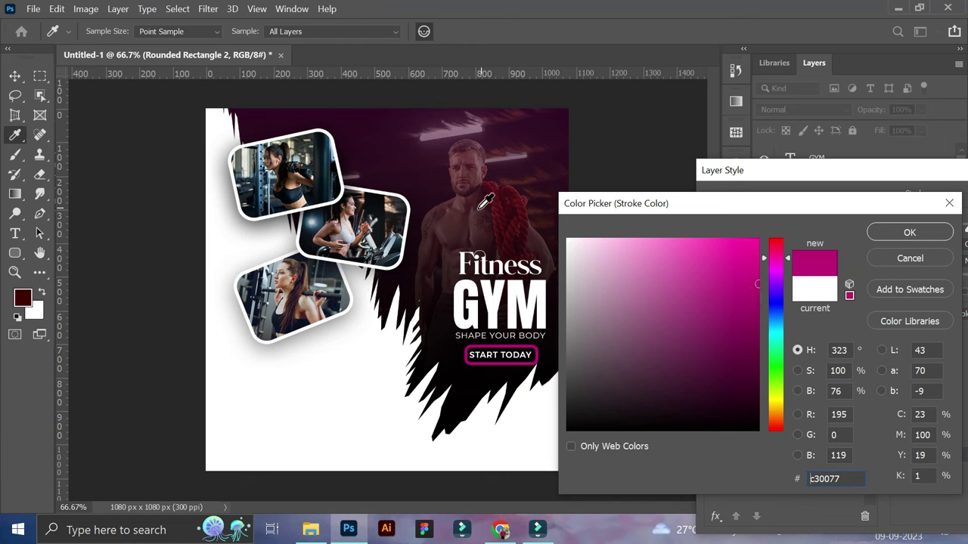
{"action": "left_click_drag", "start_coordinate": [484, 200], "coordinate": [493, 194]}
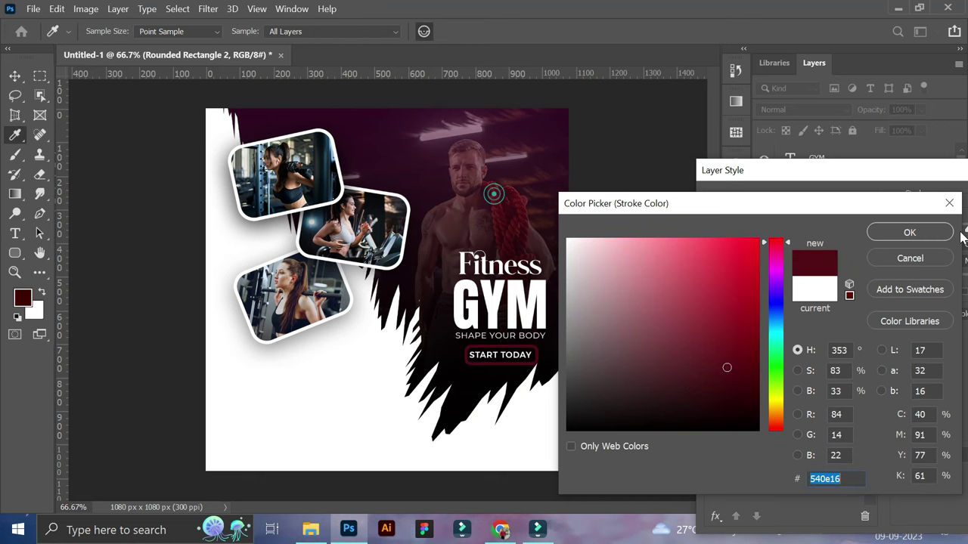
{"action": "left_click", "coordinate": [911, 233]}
{"action": "left_click_drag", "start_coordinate": [886, 177], "coordinate": [480, 250]}
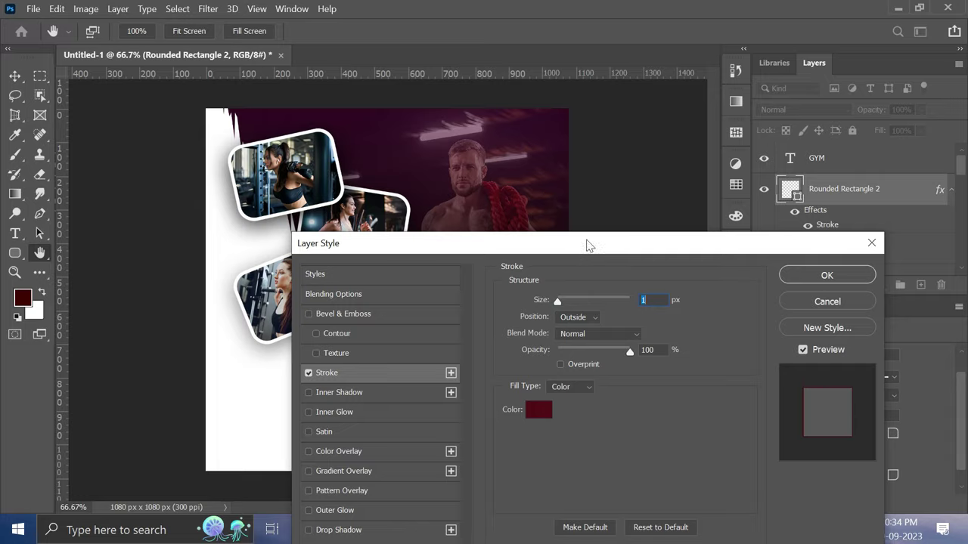
{"action": "left_click_drag", "start_coordinate": [589, 245], "coordinate": [817, 220]}
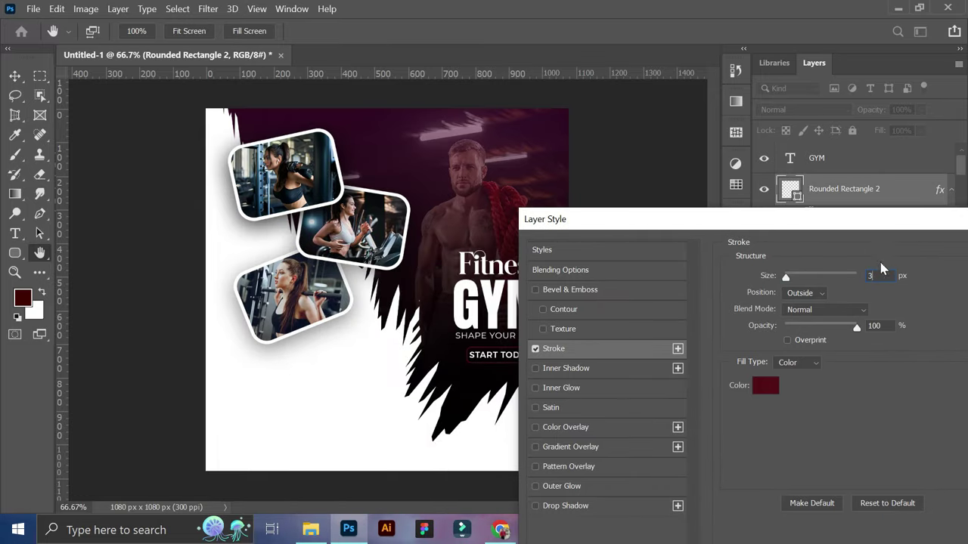
{"action": "left_click_drag", "start_coordinate": [680, 219], "coordinate": [389, 363]}
{"action": "left_click", "coordinate": [784, 392]}
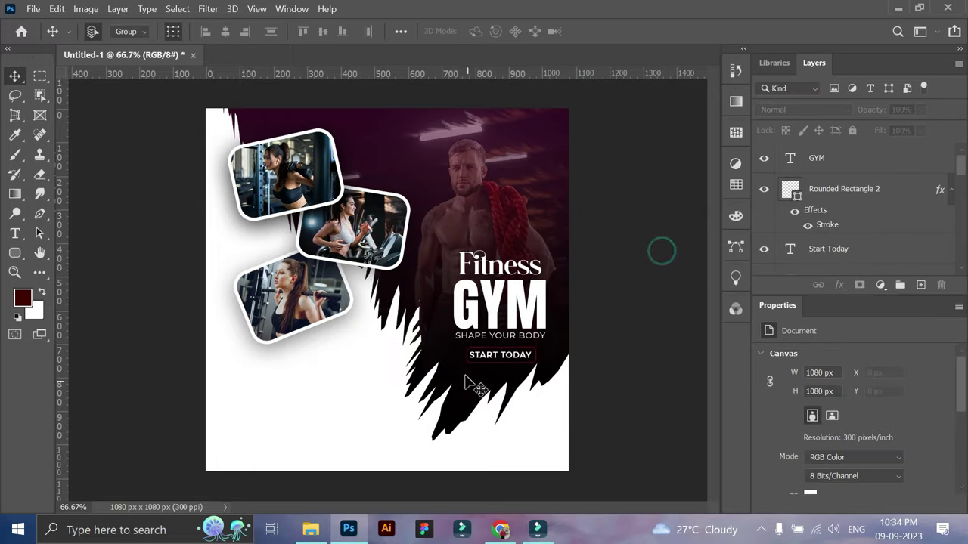
- Zoom in on the START TODAY button and hide the man's background photo layer
{"action": "left_click", "coordinate": [505, 358]}
{"action": "left_click", "coordinate": [830, 256], "text": "shift"}
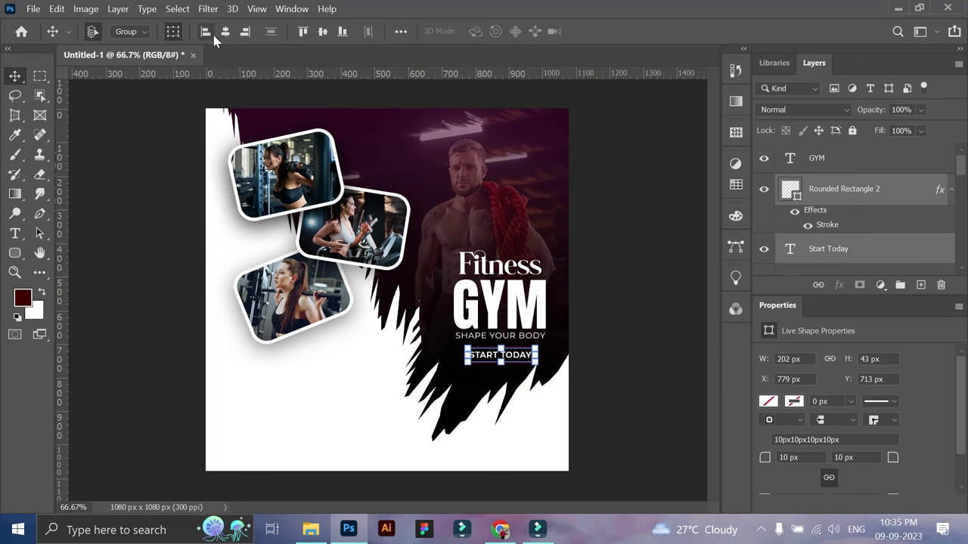
{"action": "left_click", "coordinate": [15, 272]}
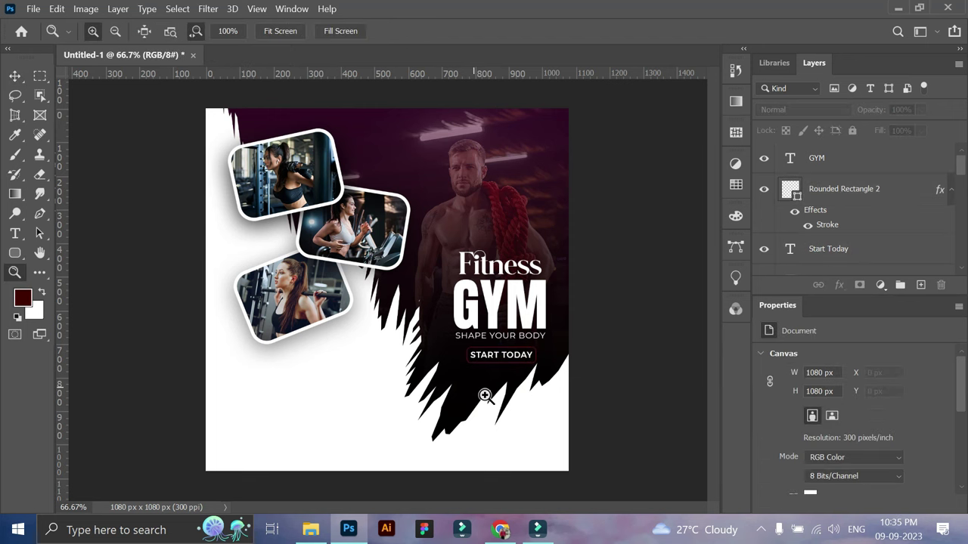
{"action": "left_click_drag", "start_coordinate": [484, 363], "coordinate": [507, 371]}
{"action": "scroll", "coordinate": [453, 205], "scroll_direction": "up", "scroll_amount": 1}
{"action": "scroll", "coordinate": [454, 205], "scroll_direction": "up", "scroll_amount": 1}
{"action": "left_click", "coordinate": [14, 76]}
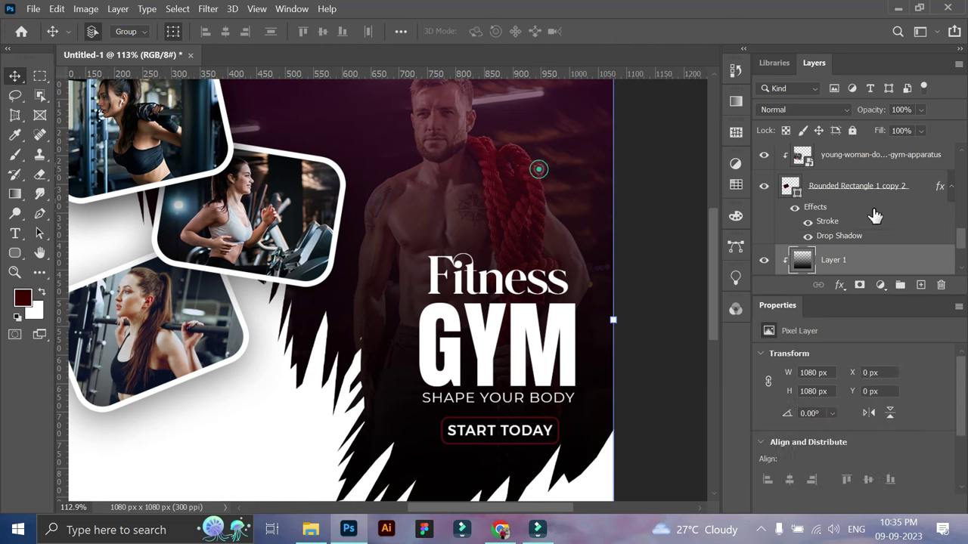
{"action": "left_click", "coordinate": [863, 230]}
{"action": "left_click", "coordinate": [765, 259]}
- Bring up the Stroke layer style for the START TODAY button shape (Rounded Rectangle 2)
{"action": "scroll", "coordinate": [792, 259], "scroll_direction": "up", "scroll_amount": 1}
{"action": "left_click", "coordinate": [659, 328]}
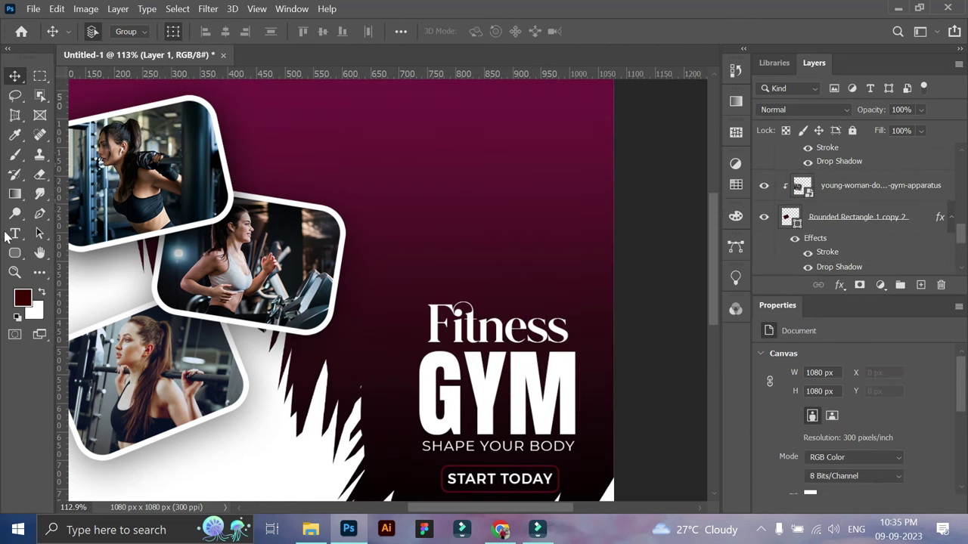
{"action": "scroll", "coordinate": [303, 205], "scroll_direction": "down", "scroll_amount": 2}
{"action": "scroll", "coordinate": [869, 197], "scroll_direction": "up", "scroll_amount": 1}
{"action": "scroll", "coordinate": [862, 181], "scroll_direction": "up", "scroll_amount": 2}
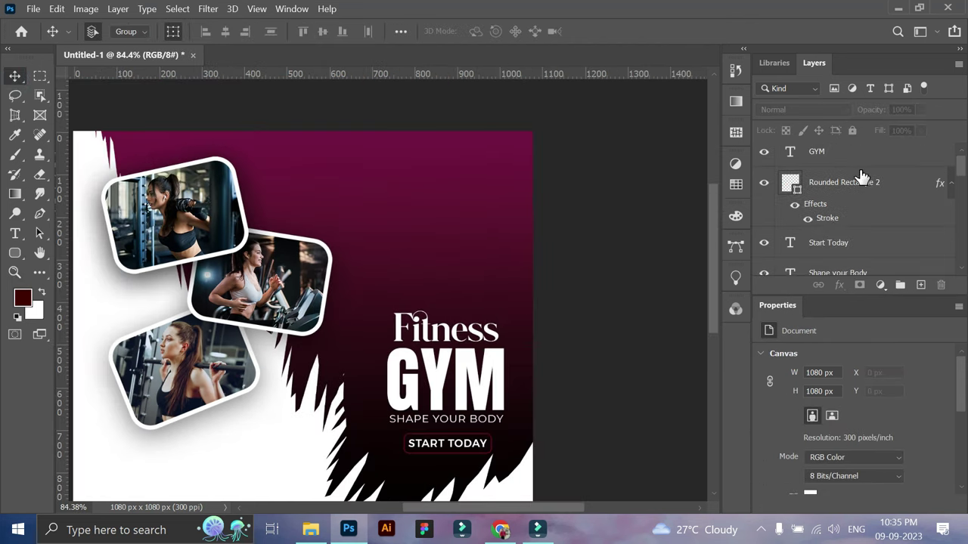
{"action": "left_click", "coordinate": [828, 242]}
{"action": "left_click", "coordinate": [839, 183]}
{"action": "left_click", "coordinate": [840, 285]}
{"action": "left_click", "coordinate": [875, 336]}
{"action": "left_click_drag", "start_coordinate": [553, 151], "coordinate": [515, 363]}
- Change the button's stroke colour to a brighter, fully saturated magenta (#e50063)
{"action": "left_click", "coordinate": [438, 521]}
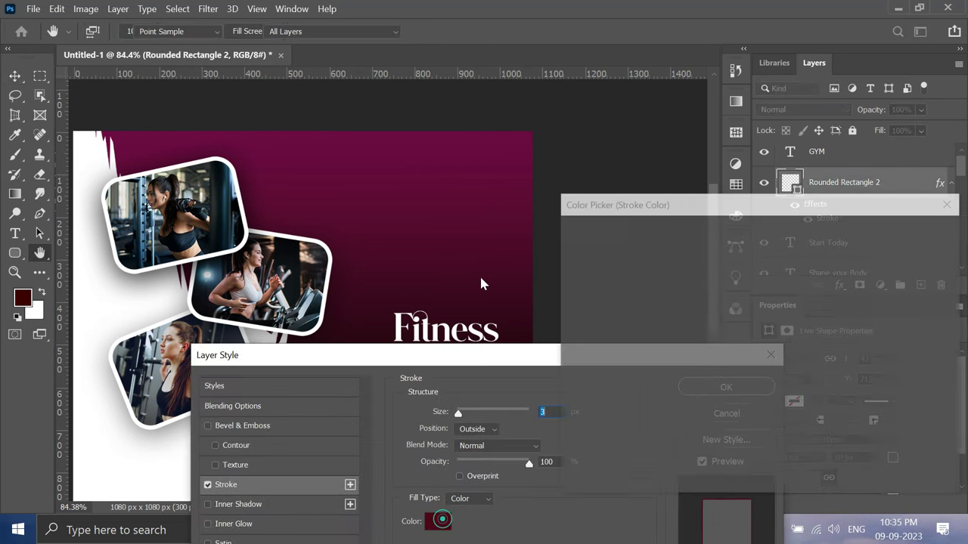
{"action": "left_click", "coordinate": [469, 177]}
{"action": "left_click", "coordinate": [924, 232]}
{"action": "left_click_drag", "start_coordinate": [226, 355], "coordinate": [532, 205]}
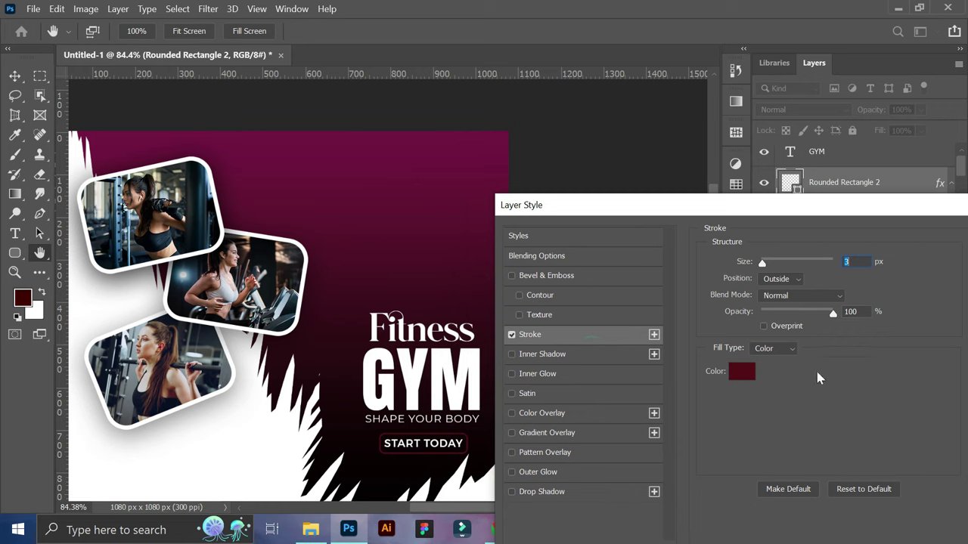
{"action": "left_click", "coordinate": [739, 371]}
{"action": "left_click", "coordinate": [910, 232]}
{"action": "left_click_drag", "start_coordinate": [735, 205], "coordinate": [708, 162]}
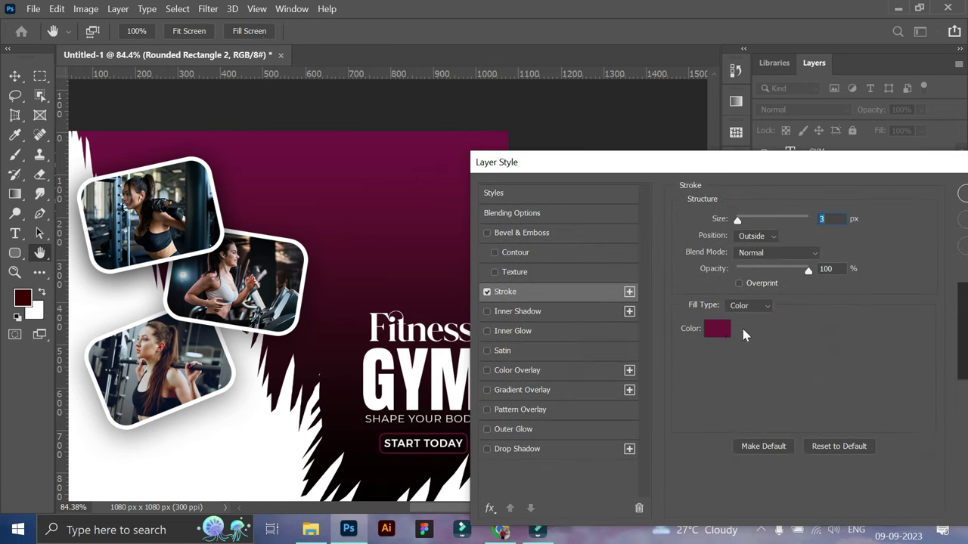
{"action": "left_click", "coordinate": [715, 328]}
{"action": "left_click_drag", "start_coordinate": [731, 261], "coordinate": [766, 300]}
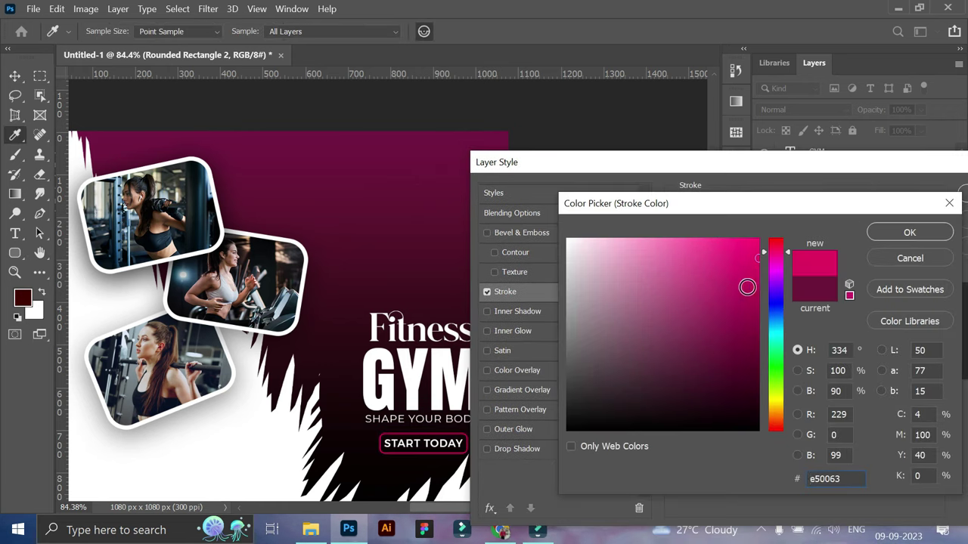
{"action": "left_click", "coordinate": [900, 234]}
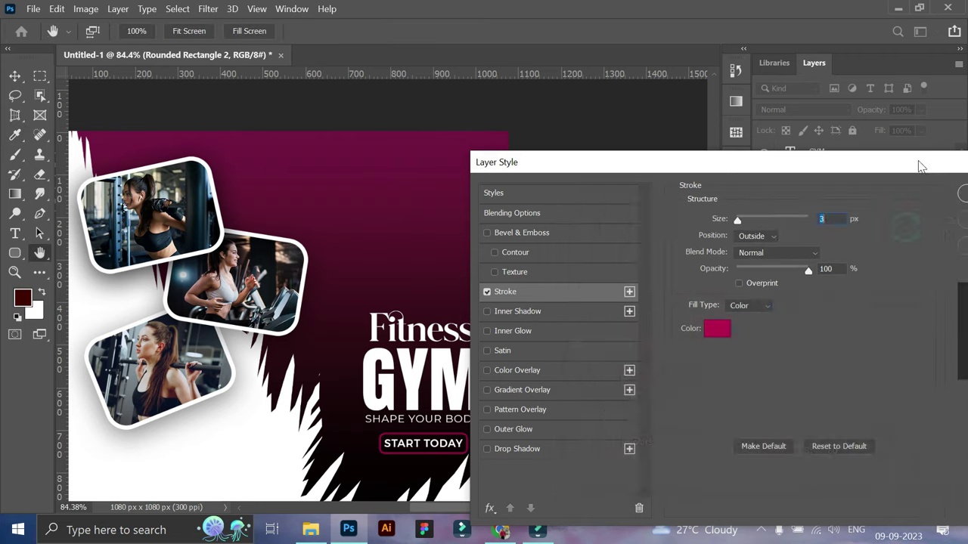
- Apply the stroke style and zoom out to view the whole poster
{"action": "left_click_drag", "start_coordinate": [681, 162], "coordinate": [502, 134]}
{"action": "left_click", "coordinate": [829, 168]}
{"action": "left_click", "coordinate": [620, 257]}
{"action": "scroll", "coordinate": [575, 346], "scroll_direction": "down", "scroll_amount": 3}
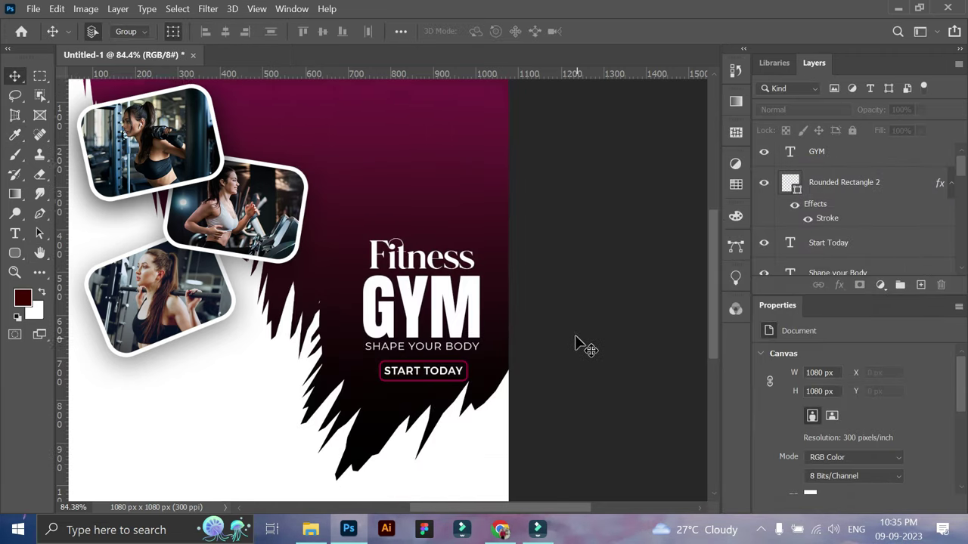
{"action": "key", "text": "z"}
{"action": "left_click", "coordinate": [370, 329], "text": "alt"}
- Reposition the START TODAY button and its text by a few pixels
{"action": "key", "text": "v"}
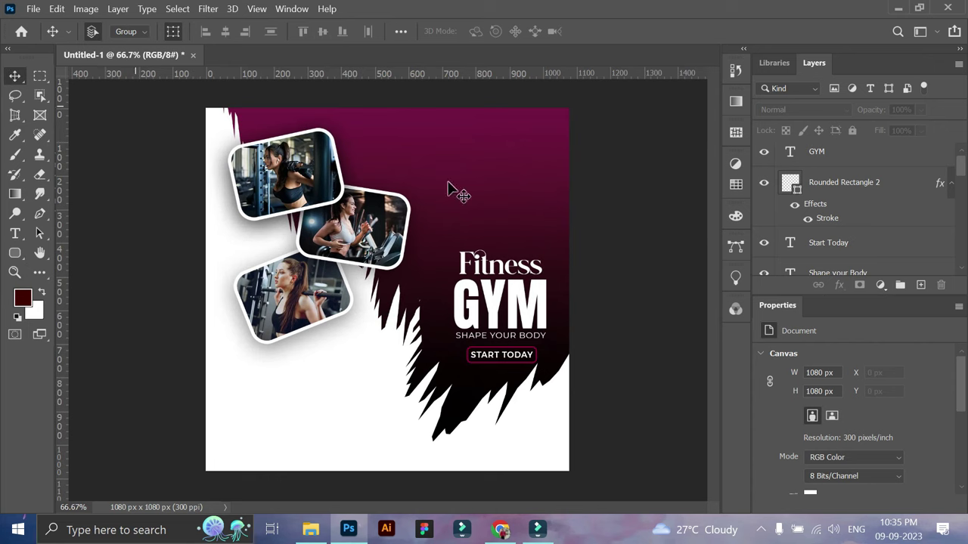
{"action": "left_click", "coordinate": [842, 184]}
{"action": "left_click", "coordinate": [832, 240], "text": "ctrl"}
{"action": "left_click_drag", "start_coordinate": [521, 361], "coordinate": [513, 354]}
{"action": "left_click_drag", "start_coordinate": [513, 354], "coordinate": [512, 370]}
- Move the Fitness GYM headline block up and enlarge it to about 110%
{"action": "scroll", "coordinate": [830, 165], "scroll_direction": "down", "scroll_amount": 2}
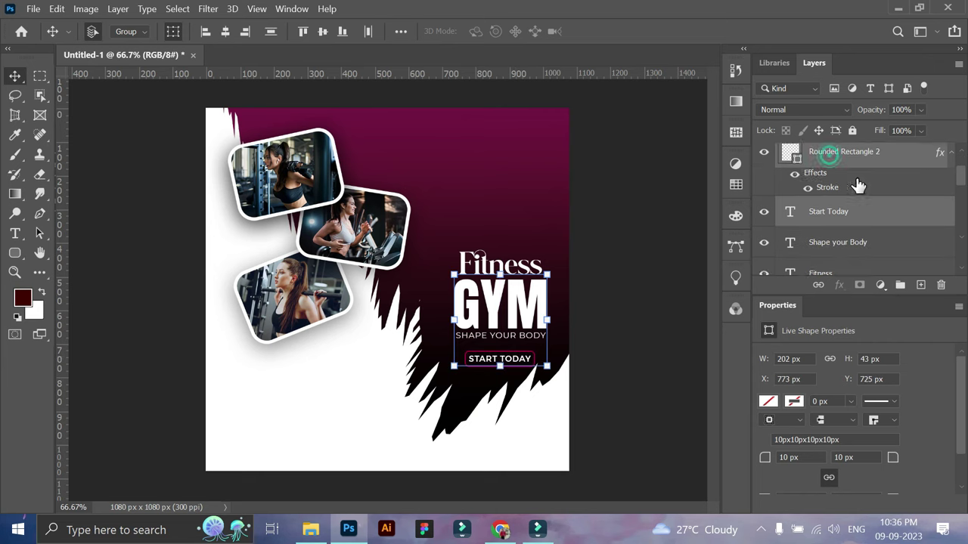
{"action": "left_click", "coordinate": [837, 242], "text": "shift"}
{"action": "left_click_drag", "start_coordinate": [505, 299], "coordinate": [503, 280]}
{"action": "left_click", "coordinate": [627, 316]}
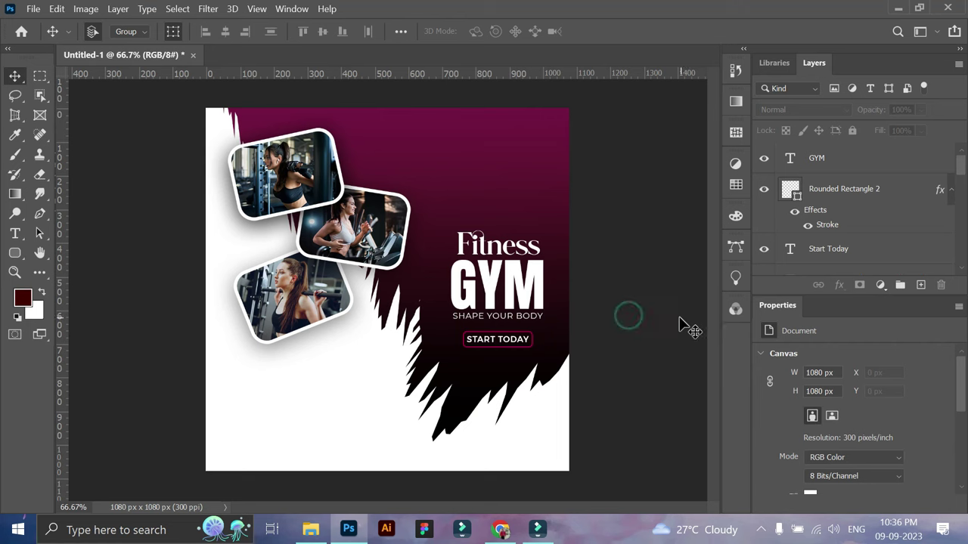
{"action": "left_click", "coordinate": [519, 256]}
{"action": "scroll", "coordinate": [847, 193], "scroll_direction": "up", "scroll_amount": 2}
{"action": "left_click", "coordinate": [832, 158], "text": "shift"}
{"action": "key", "text": "ctrl+t"}
{"action": "mouse_move", "coordinate": [543, 345]}
{"action": "left_mouse_down"}
{"action": "mouse_move", "coordinate": [557, 358]}
{"action": "mouse_move", "coordinate": [548, 355]}
{"action": "left_mouse_up"}
{"action": "left_click", "coordinate": [712, 31]}
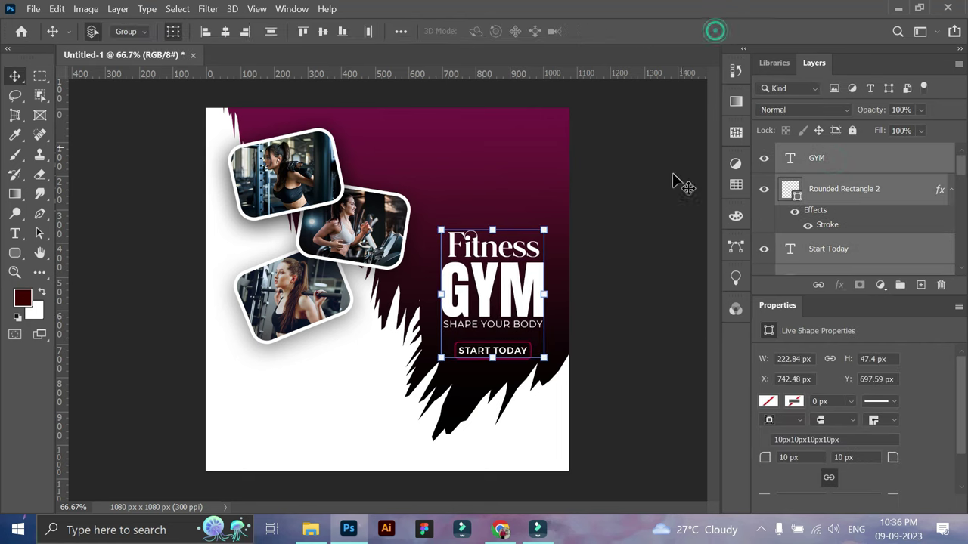
- Show the man's background photo layer again
{"action": "left_click", "coordinate": [656, 227]}
{"action": "scroll", "coordinate": [853, 234], "scroll_direction": "down", "scroll_amount": 2}
{"action": "scroll", "coordinate": [853, 235], "scroll_direction": "down", "scroll_amount": 3}
{"action": "scroll", "coordinate": [853, 234], "scroll_direction": "down", "scroll_amount": 2}
{"action": "left_click", "coordinate": [763, 204]}
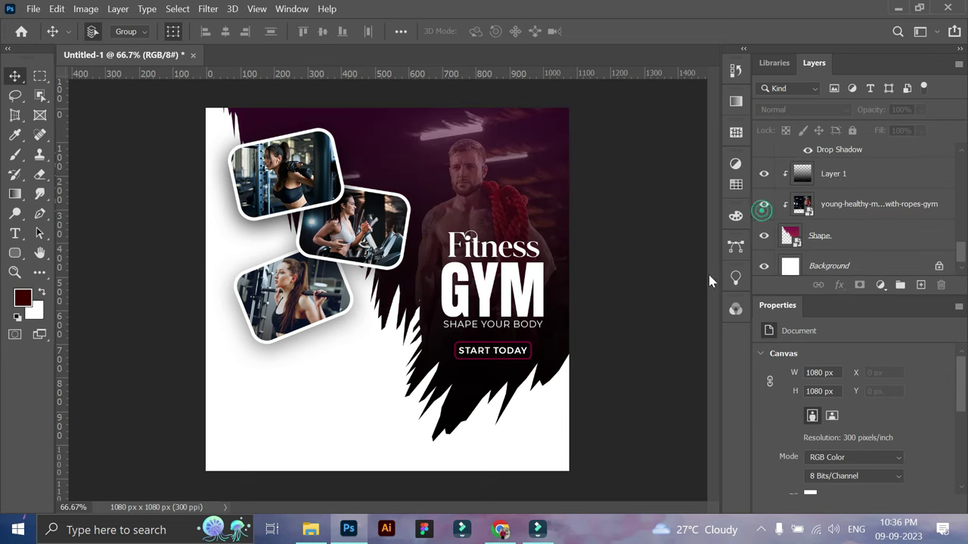
- Remove the extra Start Today copy created by dragging the text
{"action": "left_click", "coordinate": [529, 356]}
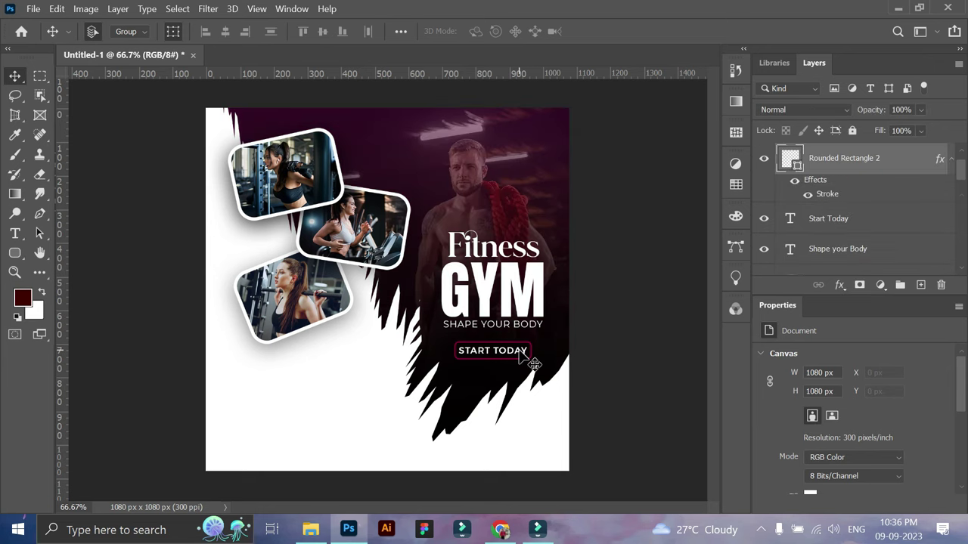
{"action": "left_click", "coordinate": [832, 218], "text": "shift"}
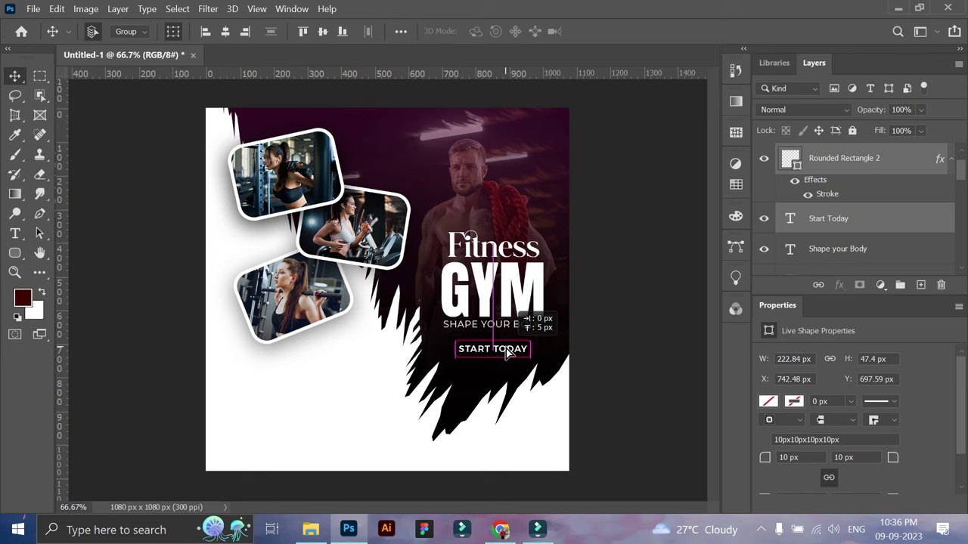
{"action": "left_click", "coordinate": [640, 345]}
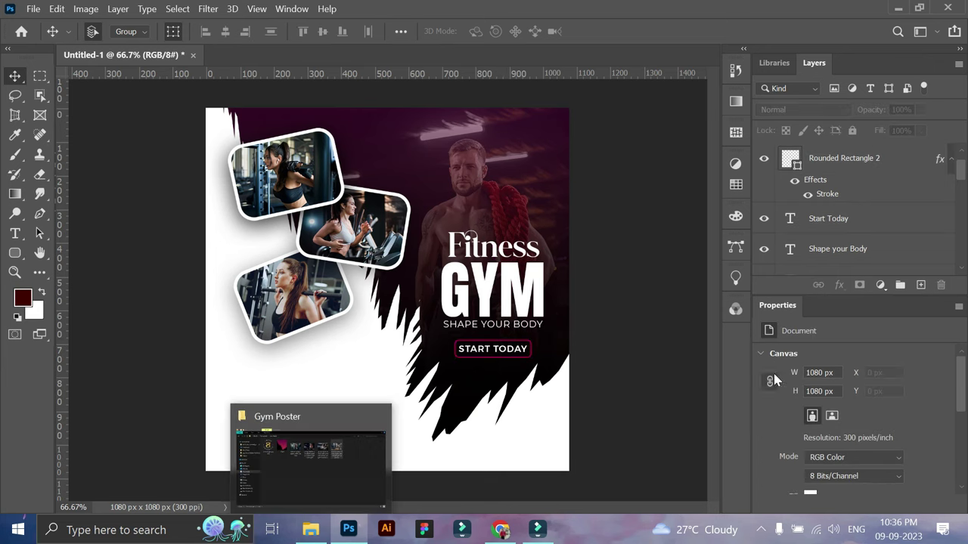
{"action": "left_click", "coordinate": [529, 359]}
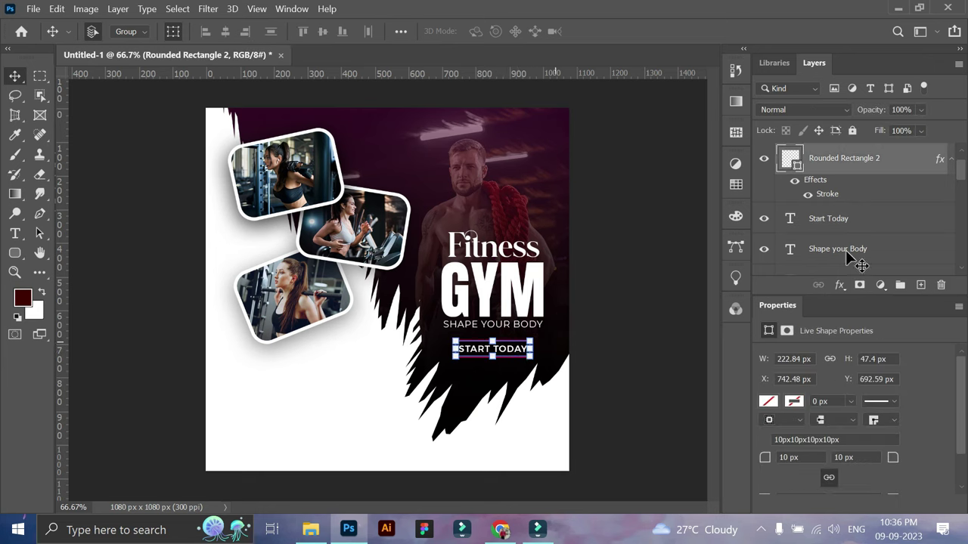
{"action": "left_click", "coordinate": [828, 219]}
{"action": "left_click_drag", "start_coordinate": [510, 359], "coordinate": [320, 409], "text": "alt"}
{"action": "key", "text": "ctrl+z"}
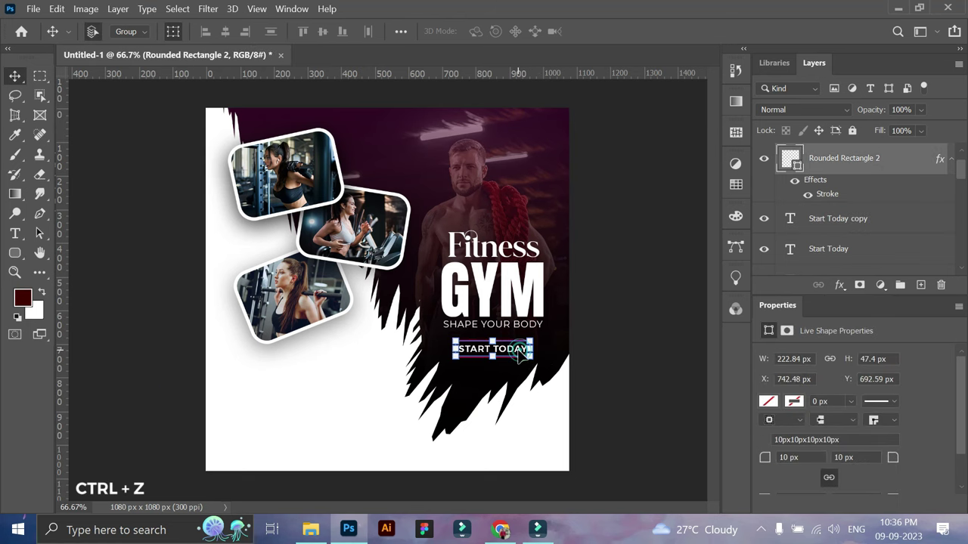
{"action": "left_click", "coordinate": [514, 352]}
{"action": "left_click", "coordinate": [941, 285]}
{"action": "left_click", "coordinate": [461, 219]}
- Lock the START TODAY button shape layer and select the Start Today text
{"action": "left_click", "coordinate": [509, 357]}
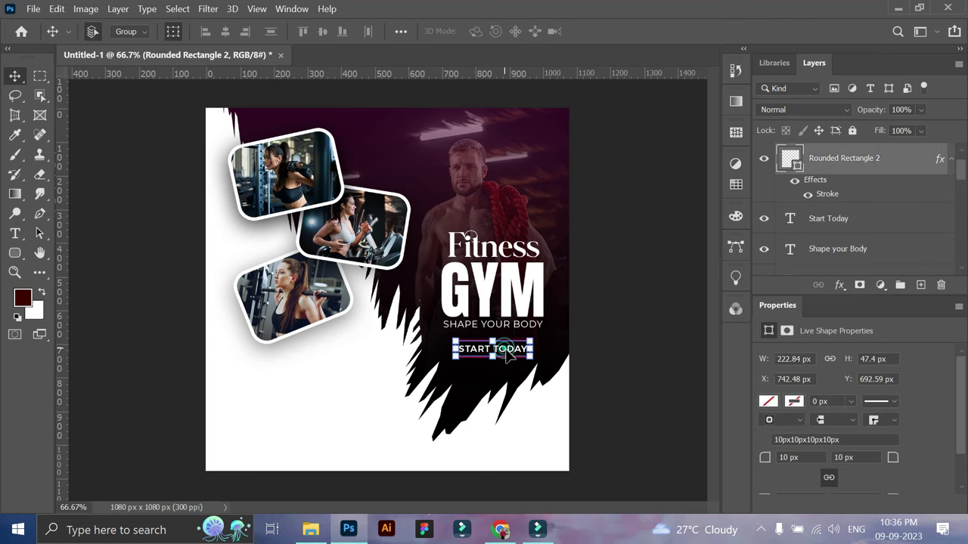
{"action": "left_click", "coordinate": [852, 130]}
{"action": "left_click", "coordinate": [828, 218]}
- Place a black (#000000) copy of the START TODAY text in the lower-left area
{"action": "left_click_drag", "start_coordinate": [517, 356], "coordinate": [333, 416]}
{"action": "scroll", "coordinate": [870, 407], "scroll_direction": "down", "scroll_amount": 3}
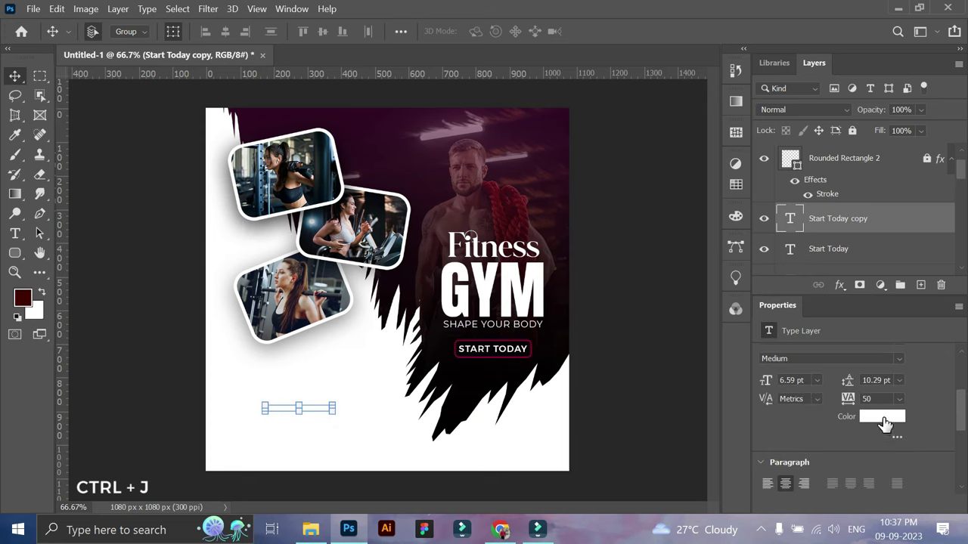
{"action": "left_click", "coordinate": [881, 422]}
{"action": "type", "text": "000000"}
{"action": "left_click", "coordinate": [909, 232]}
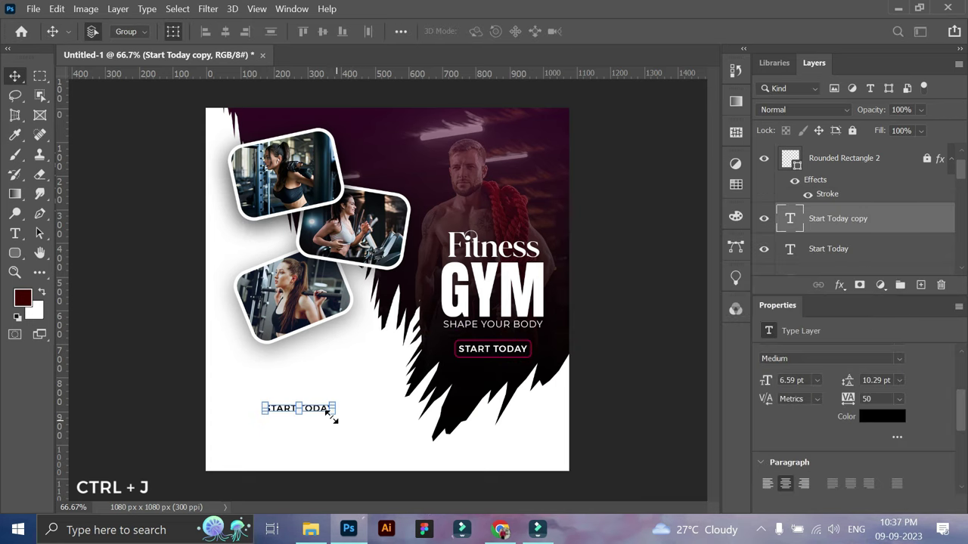
{"action": "double_click", "coordinate": [309, 409]}
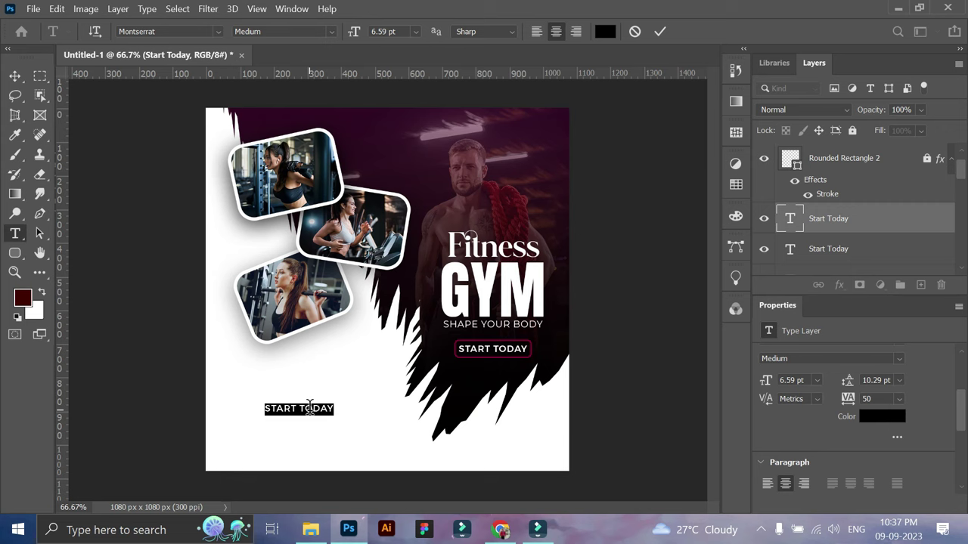
{"action": "left_click", "coordinate": [660, 31]}
- Duplicate that text above itself and retype it as the 'Servies' heading
{"action": "key", "text": "v"}
{"action": "key", "text": "ctrl+j"}
{"action": "left_click_drag", "start_coordinate": [313, 408], "coordinate": [308, 389]}
{"action": "key", "text": "ctrl+t"}
{"action": "left_click", "coordinate": [712, 32]}
{"action": "double_click", "coordinate": [301, 376]}
{"action": "type", "text": "SERVIES"}
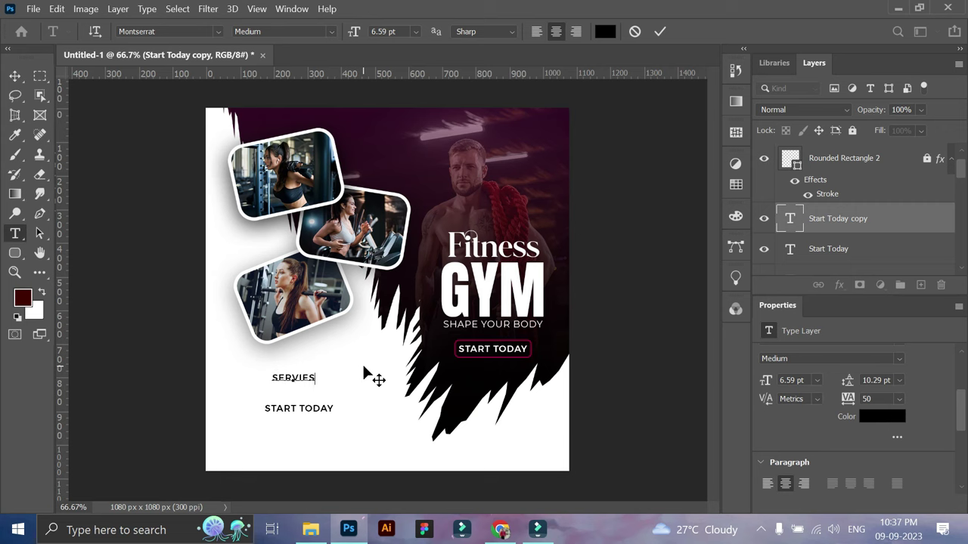
{"action": "left_click", "coordinate": [660, 32]}
{"action": "key", "text": "v"}
- Set the Servies heading font to Anton and enlarge it
{"action": "scroll", "coordinate": [890, 428], "scroll_direction": "up", "scroll_amount": 1}
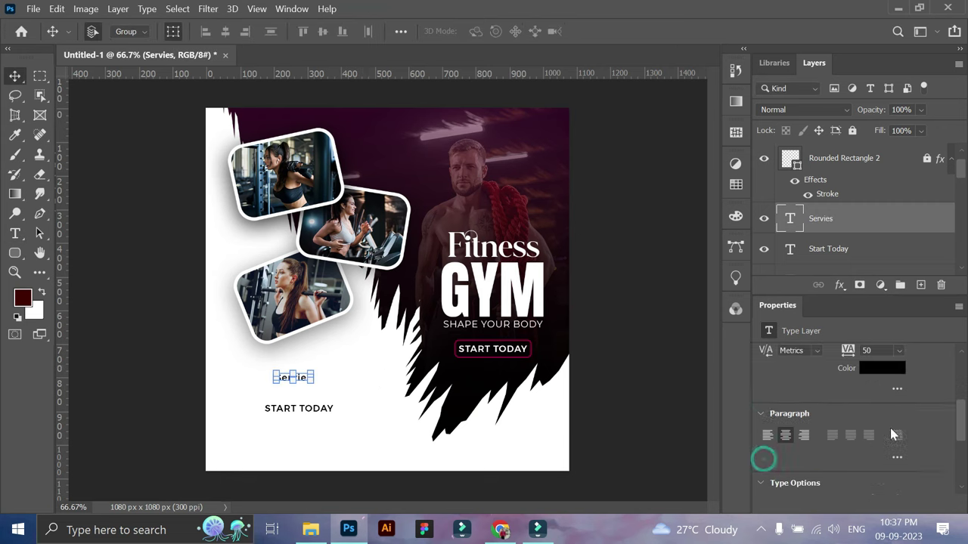
{"action": "scroll", "coordinate": [900, 423], "scroll_direction": "up", "scroll_amount": 3}
{"action": "left_click", "coordinate": [903, 425]}
{"action": "left_click", "coordinate": [886, 53]}
{"action": "mouse_move", "coordinate": [272, 371]}
{"action": "left_mouse_down"}
{"action": "mouse_move", "coordinate": [247, 361]}
{"action": "mouse_move", "coordinate": [258, 364]}
{"action": "left_mouse_up"}
{"action": "key", "text": "Return"}
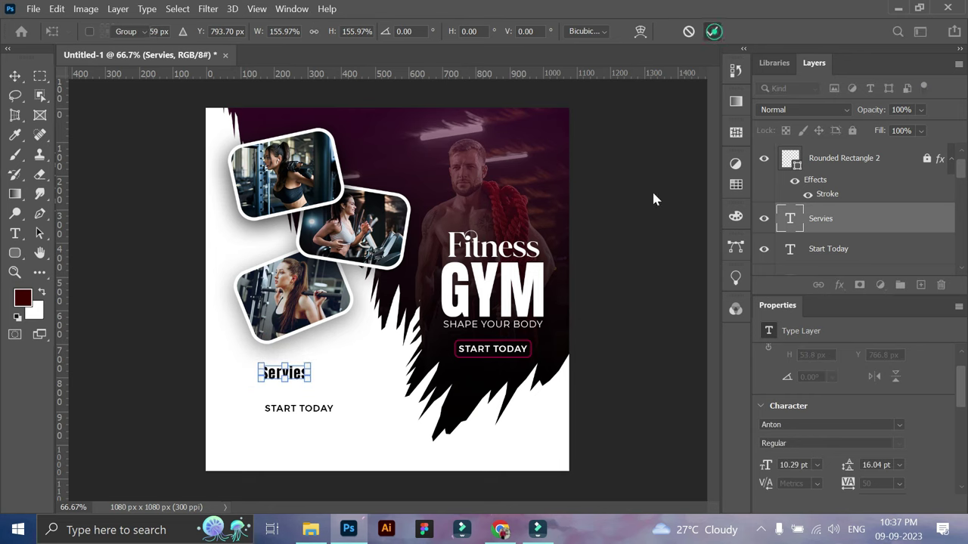
- Widen the Servies letter spacing to 75 and shrink the heading slightly
{"action": "left_click", "coordinate": [624, 313]}
{"action": "left_click", "coordinate": [299, 377]}
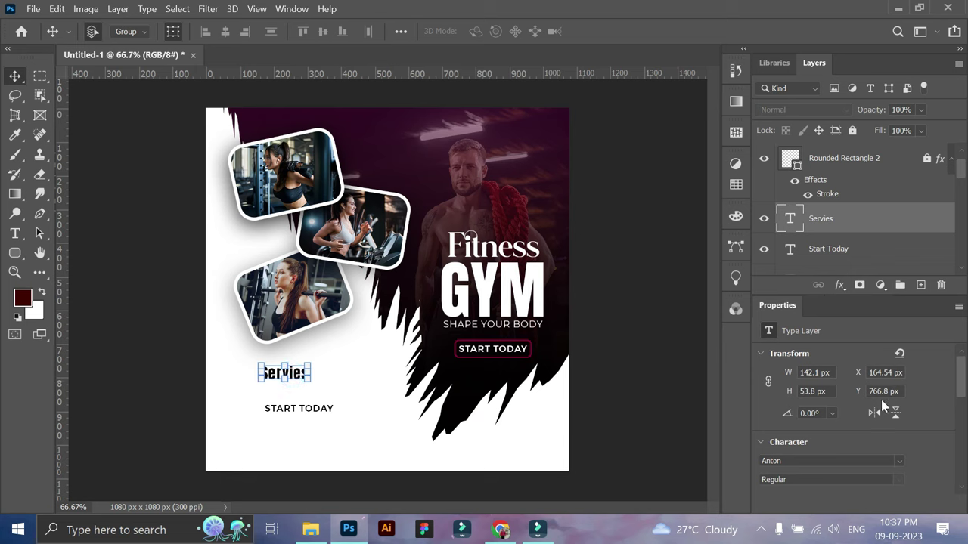
{"action": "scroll", "coordinate": [881, 400], "scroll_direction": "down", "scroll_amount": 2}
{"action": "left_click", "coordinate": [899, 446]}
{"action": "left_click", "coordinate": [878, 411]}
{"action": "left_click", "coordinate": [606, 399]}
{"action": "left_click", "coordinate": [286, 373]}
{"action": "left_click_drag", "start_coordinate": [313, 383], "coordinate": [292, 375]}
{"action": "left_click", "coordinate": [711, 31]}
- Colour the Servies heading crimson #a60034
{"action": "left_click", "coordinate": [629, 267]}
{"action": "left_click", "coordinate": [292, 375]}
{"action": "left_click", "coordinate": [598, 328]}
{"action": "left_click", "coordinate": [307, 382]}
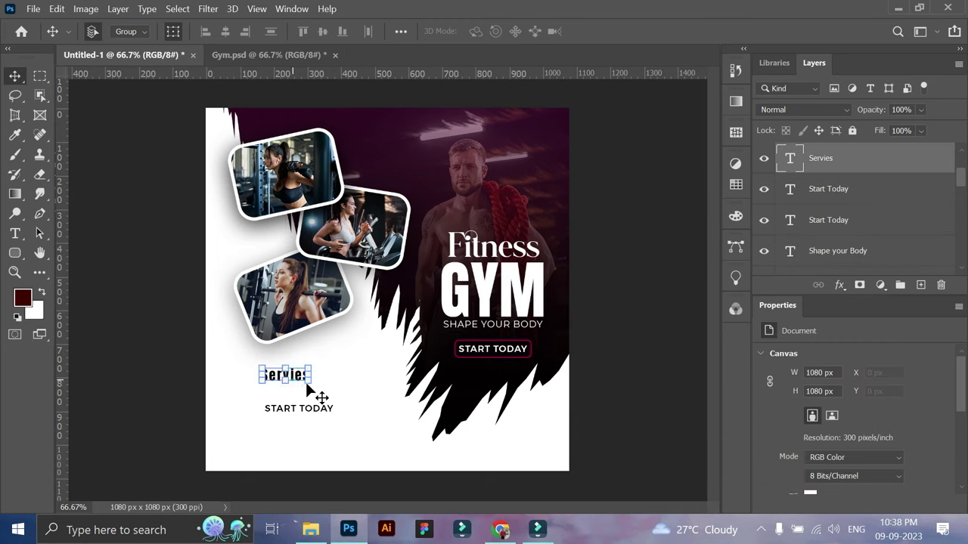
{"action": "scroll", "coordinate": [846, 324], "scroll_direction": "down", "scroll_amount": 1}
{"action": "left_click", "coordinate": [881, 493]}
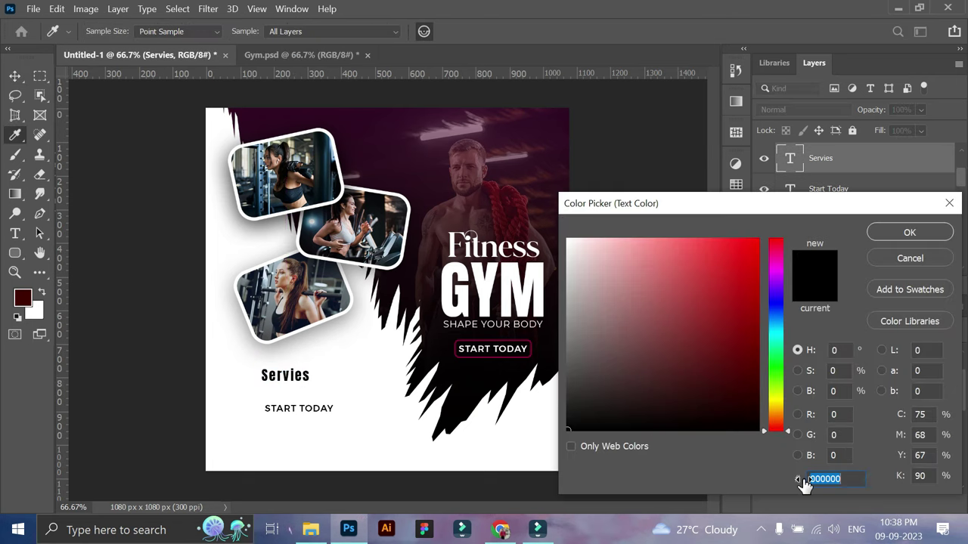
{"action": "type", "text": "a60034"}
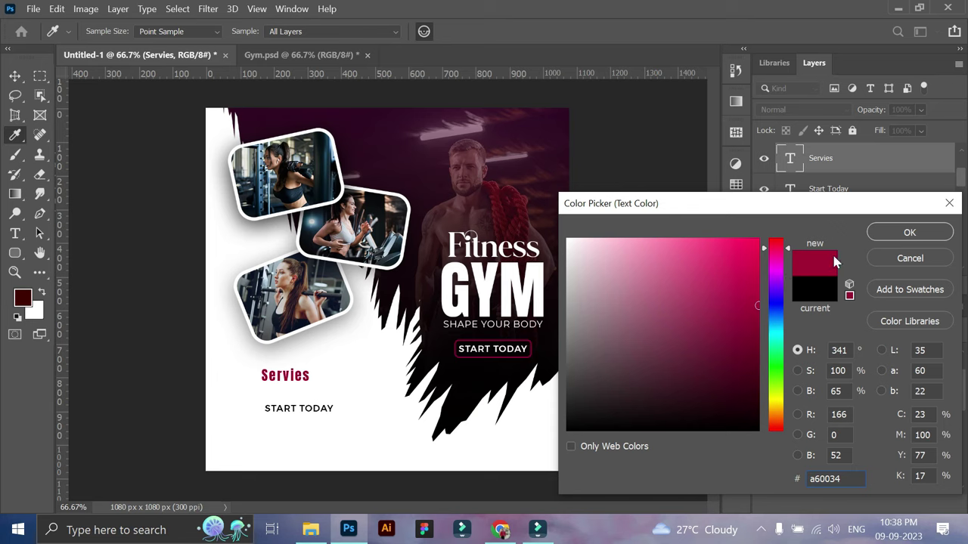
{"action": "left_click", "coordinate": [910, 232]}
{"action": "left_click", "coordinate": [529, 350]}
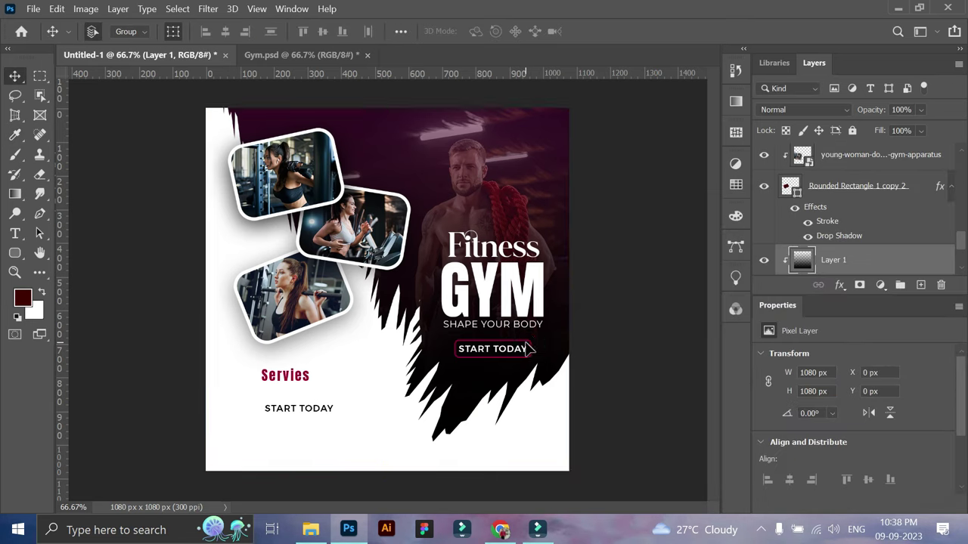
- Move Servies lower and set its tracking to 200, then 100
{"action": "left_click_drag", "start_coordinate": [294, 375], "coordinate": [295, 388]}
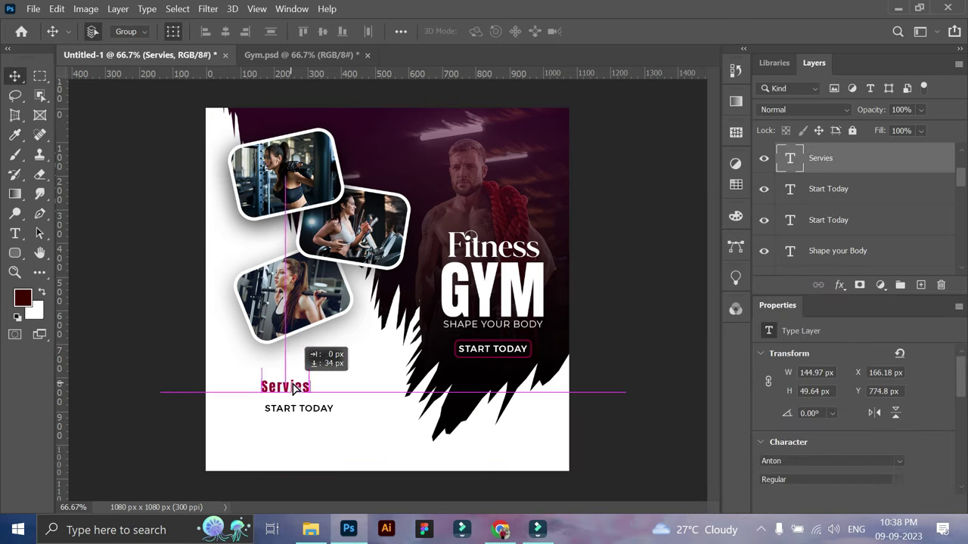
{"action": "scroll", "coordinate": [831, 406], "scroll_direction": "down", "scroll_amount": 3}
{"action": "left_click", "coordinate": [899, 411]}
{"action": "left_click", "coordinate": [877, 416]}
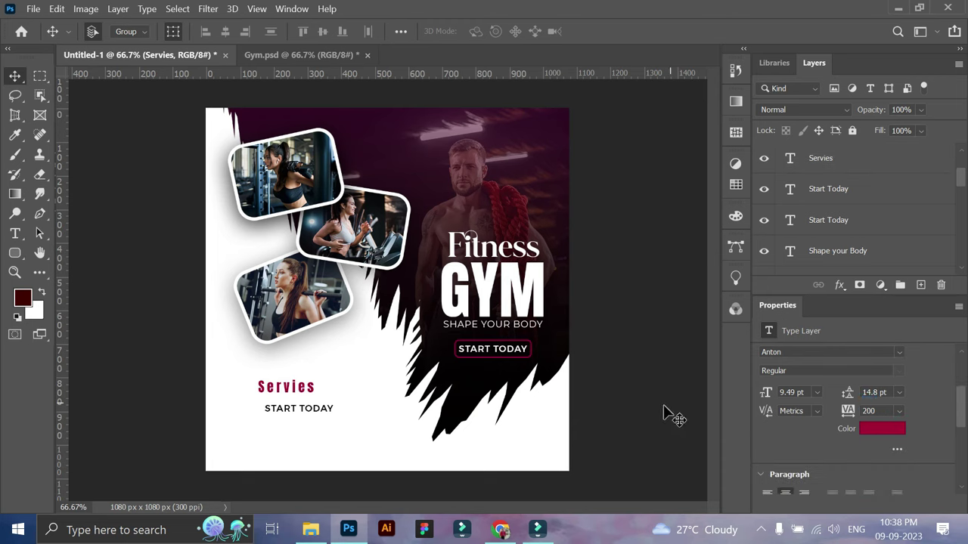
{"action": "double_click", "coordinate": [287, 386]}
{"action": "left_click", "coordinate": [899, 459]}
{"action": "left_click", "coordinate": [881, 445]}
{"action": "mouse_move", "coordinate": [315, 388]}
{"action": "left_mouse_down"}
{"action": "mouse_move", "coordinate": [325, 378]}
{"action": "mouse_move", "coordinate": [292, 382]}
{"action": "mouse_move", "coordinate": [299, 400]}
{"action": "left_mouse_up"}
- Retype the lower black START TODAY line as 'Nuteition Solutions'
{"action": "left_click", "coordinate": [313, 409]}
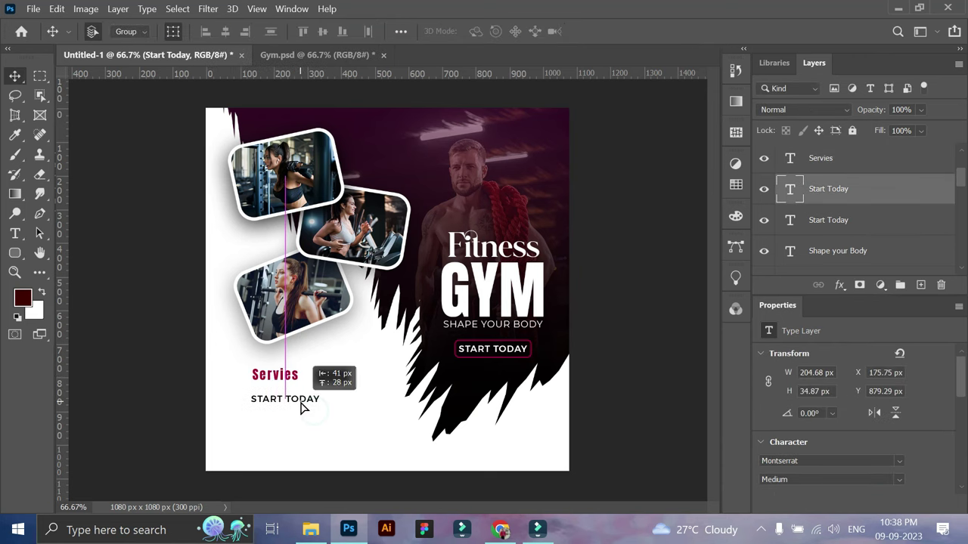
{"action": "double_click", "coordinate": [299, 400]}
{"action": "type", "text": "NUTRITION SOLUTIONS"}
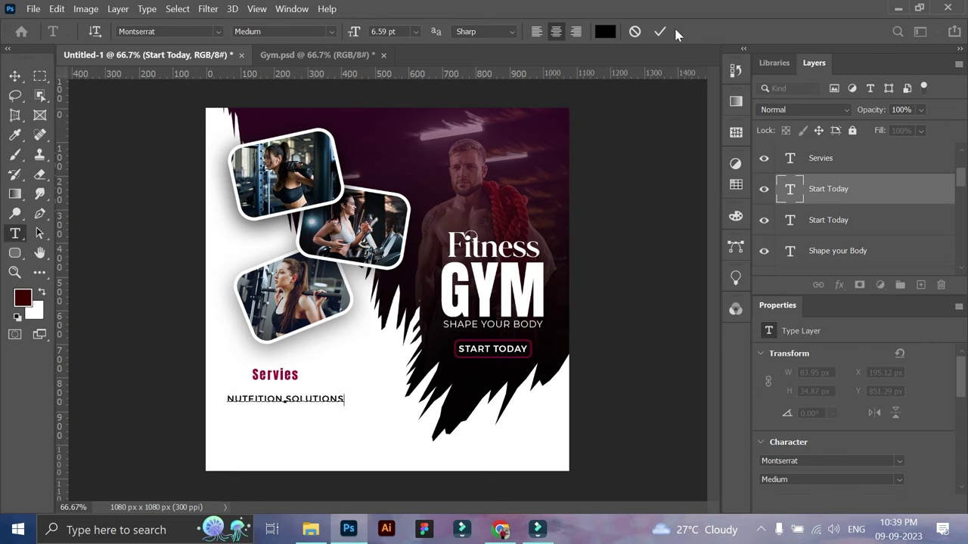
{"action": "type", "text": "Nuteition Solutions"}
{"action": "left_click", "coordinate": [659, 31]}
{"action": "key", "text": "v"}
- Move Nuteition Solutions just beneath Servies and scale it down to about 91%
{"action": "scroll", "coordinate": [889, 455], "scroll_direction": "down", "scroll_amount": 5}
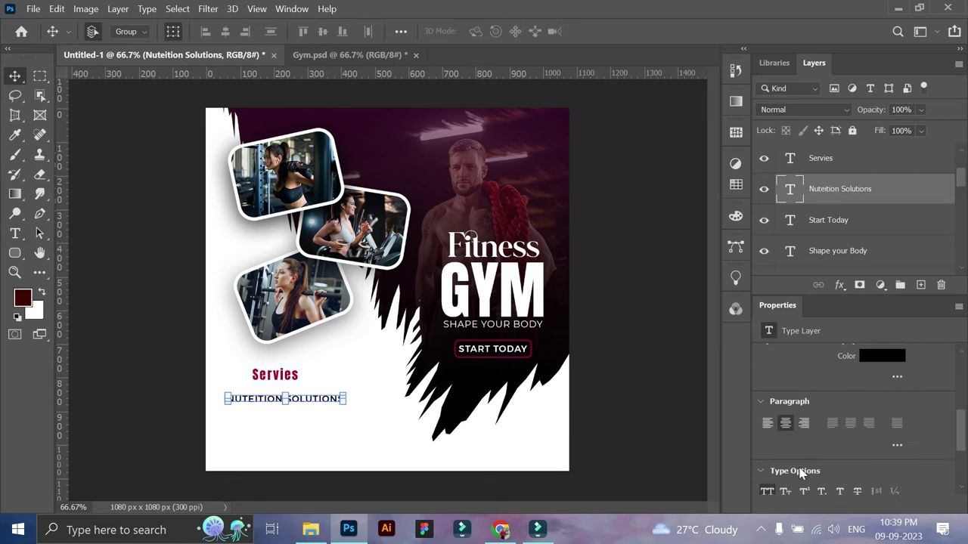
{"action": "left_click", "coordinate": [382, 396]}
{"action": "left_click_drag", "start_coordinate": [317, 407], "coordinate": [342, 394]}
{"action": "key", "text": "ctrl+t"}
{"action": "left_click", "coordinate": [712, 31]}
{"action": "key", "text": "z"}
{"action": "left_click_drag", "start_coordinate": [294, 433], "coordinate": [255, 372]}
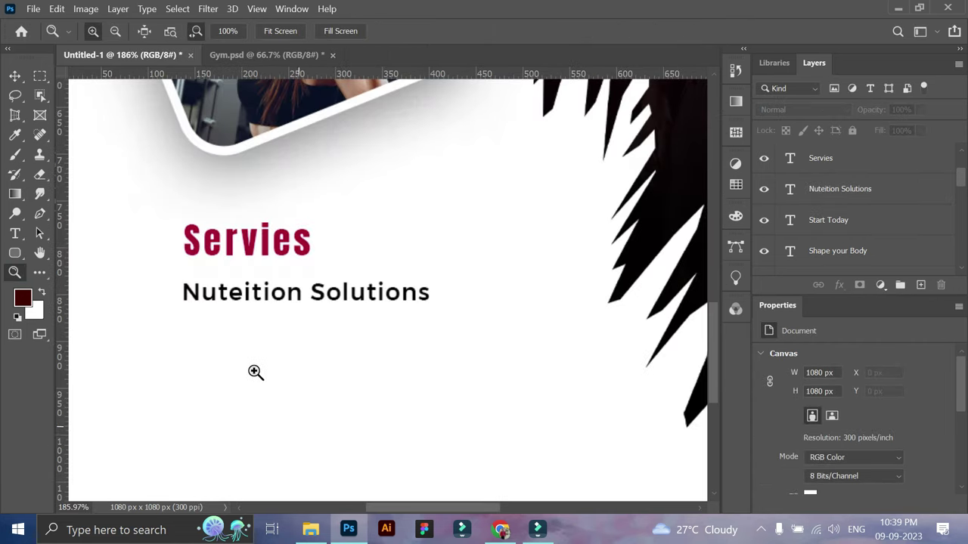
- Duplicate the Nuteition Solutions line one line lower and retype the copy as 'Weight Training'
{"action": "left_click", "coordinate": [21, 76]}
{"action": "left_click", "coordinate": [369, 298]}
{"action": "key", "text": "ctrl+j"}
{"action": "left_click_drag", "start_coordinate": [369, 297], "coordinate": [370, 338]}
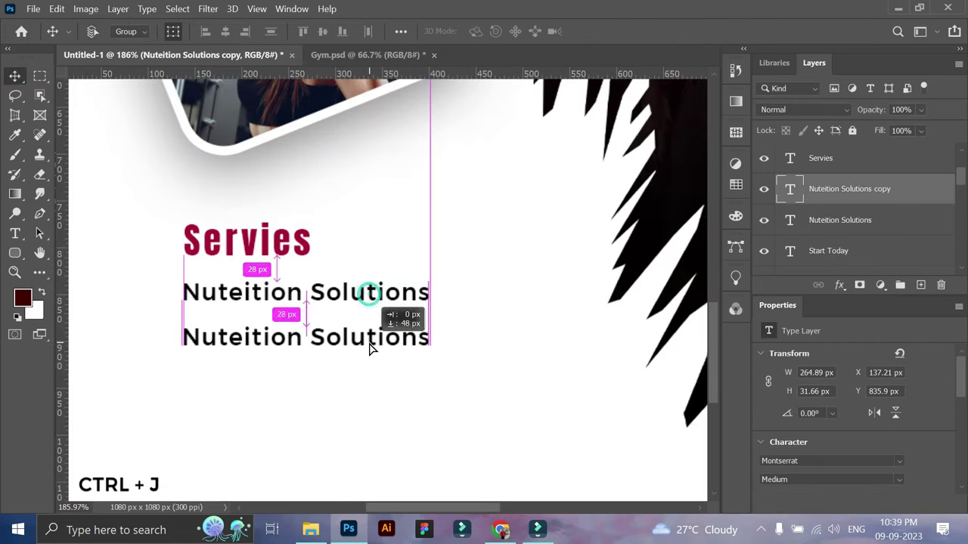
{"action": "double_click", "coordinate": [370, 338]}
{"action": "key", "text": "ctrl+a"}
{"action": "type", "text": "Weight "}
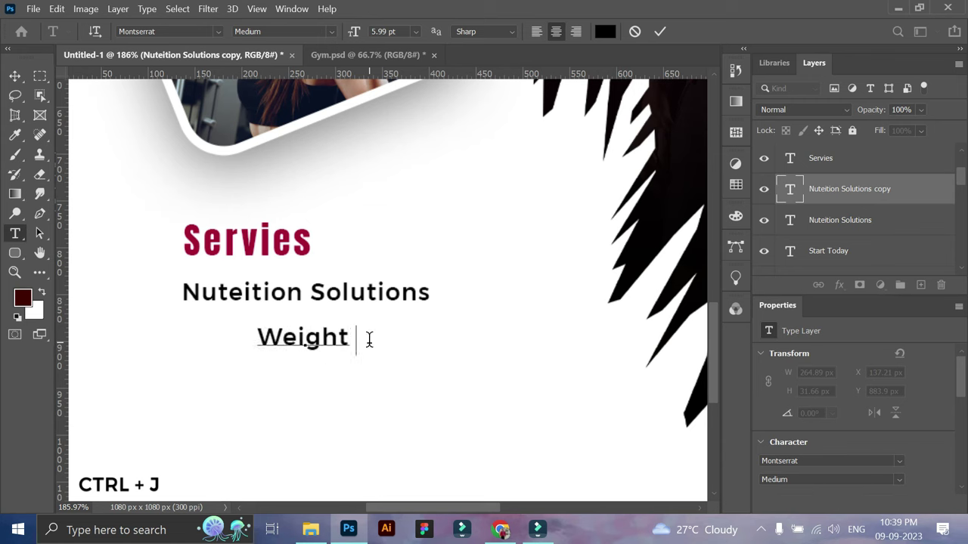
{"action": "type", "text": "Train"}
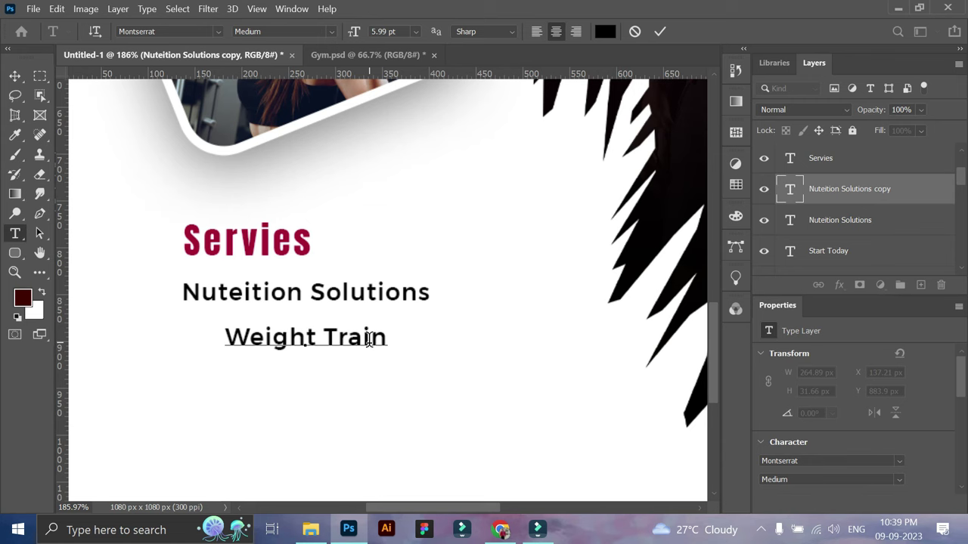
{"action": "type", "text": "ing"}
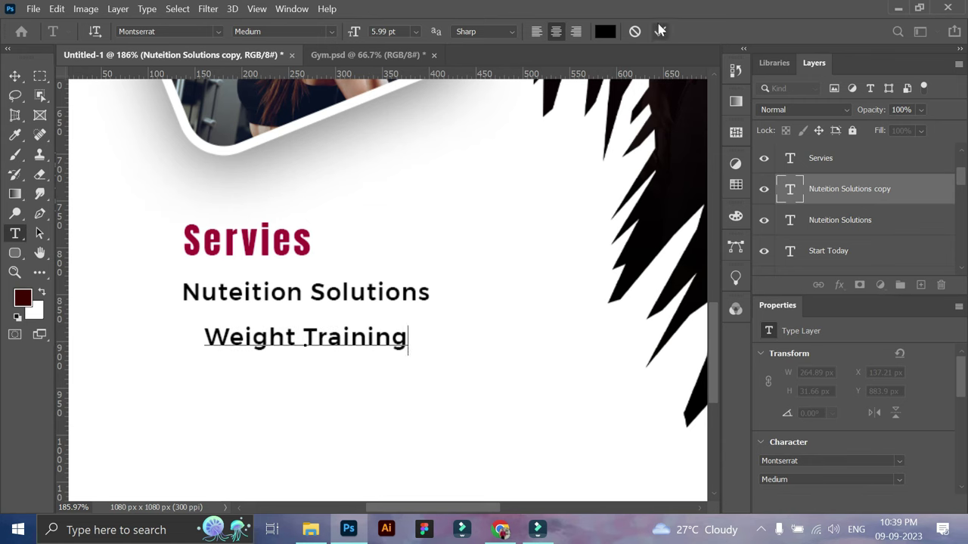
{"action": "left_click", "coordinate": [658, 31]}
{"action": "key", "text": "v"}
{"action": "mouse_move", "coordinate": [325, 340]}
{"action": "left_mouse_down"}
{"action": "mouse_move", "coordinate": [306, 340]}
{"action": "mouse_move", "coordinate": [308, 382]}
{"action": "left_mouse_up"}
- Duplicate that line as 'Gain Strength' and left-align all three service lines
{"action": "key", "text": "ctrl+j"}
{"action": "double_click", "coordinate": [307, 378]}
{"action": "key", "text": "ctrl+a"}
{"action": "key", "text": "BackSpace"}
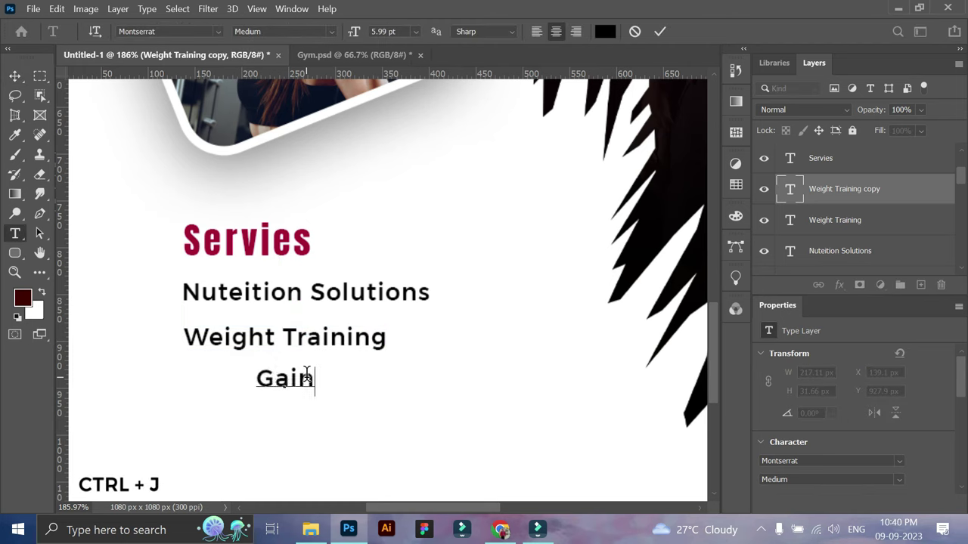
{"action": "type", "text": "ength"}
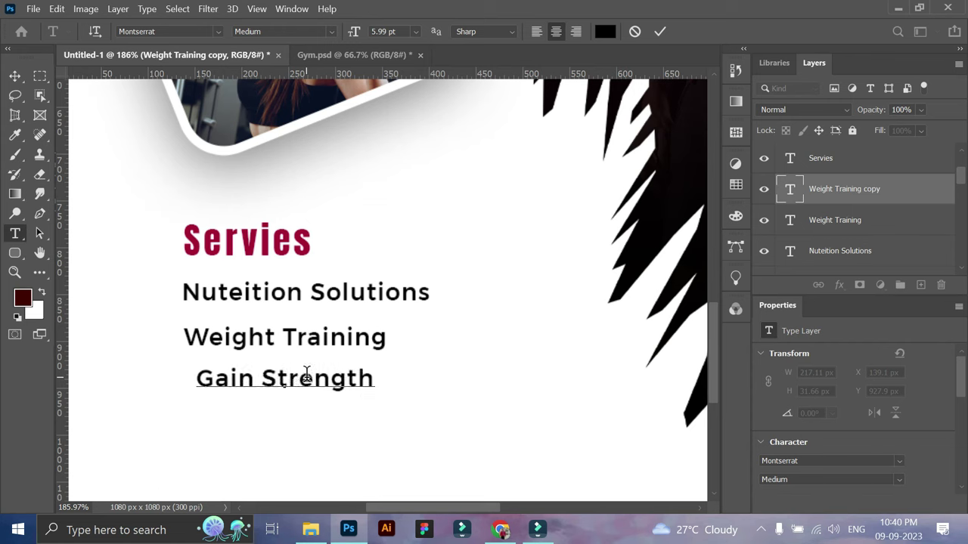
{"action": "left_click", "coordinate": [654, 34]}
{"action": "key", "text": "v"}
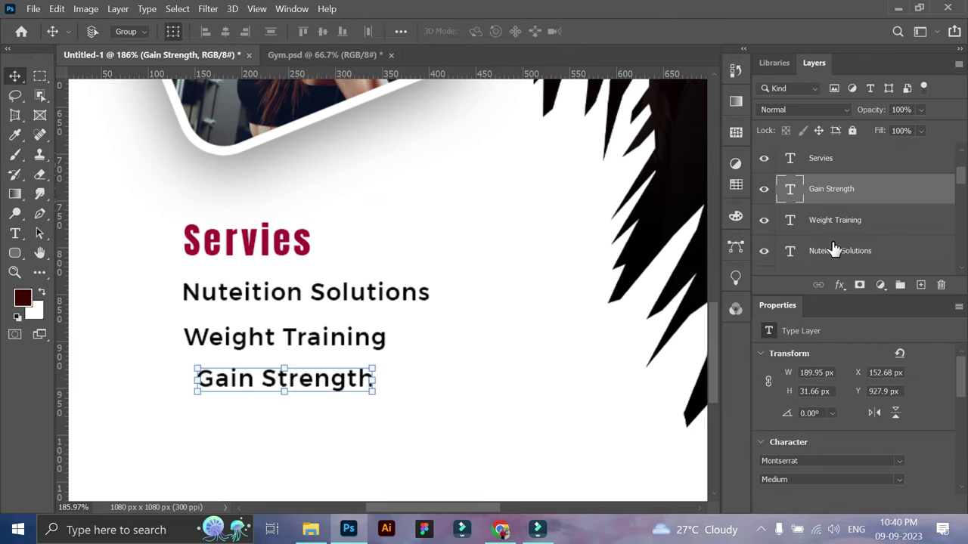
{"action": "left_click", "coordinate": [833, 250], "text": "shift"}
{"action": "left_click", "coordinate": [205, 31]}
- Draw a small ellipse dot filled with the crimson sampled from Servies
{"action": "left_click", "coordinate": [97, 327]}
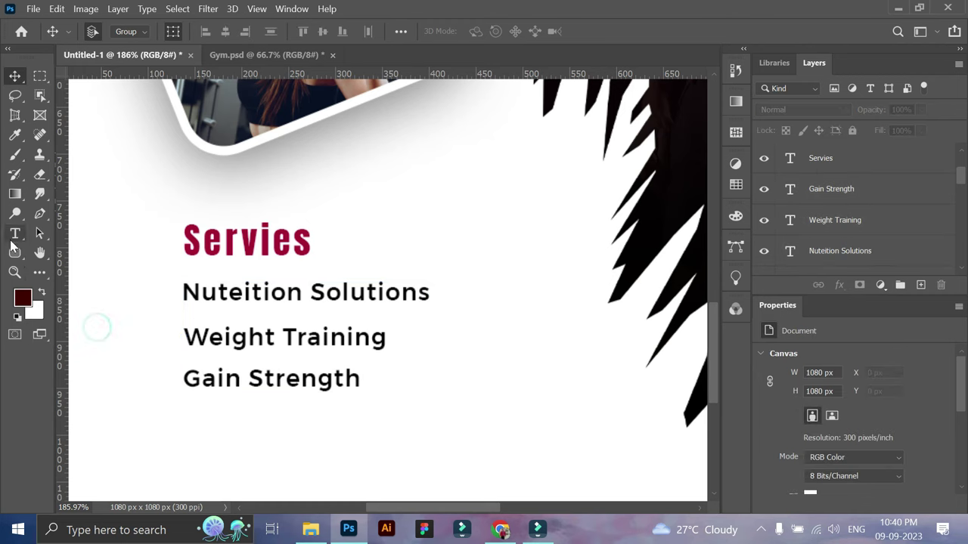
{"action": "right_click", "coordinate": [12, 251]}
{"action": "left_click", "coordinate": [98, 266]}
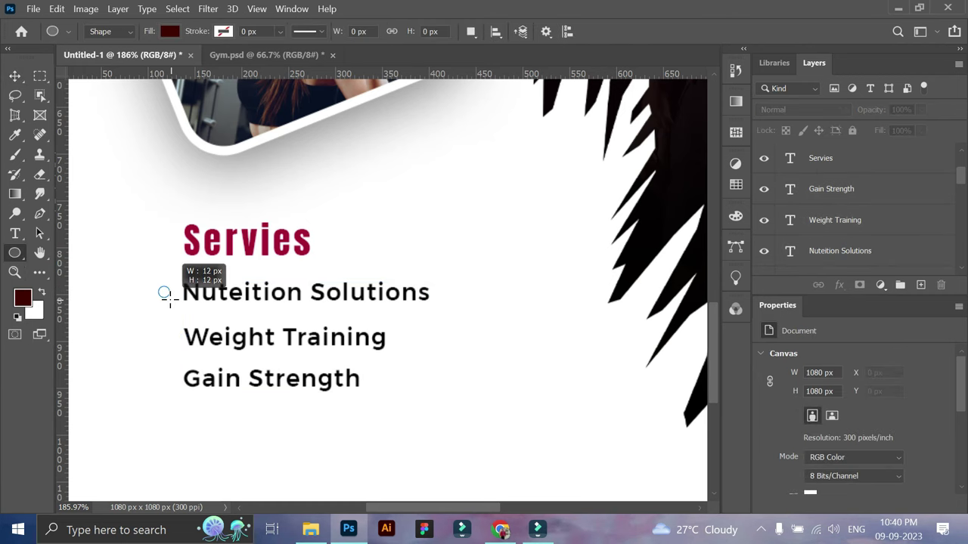
{"action": "left_click_drag", "start_coordinate": [168, 295], "coordinate": [169, 298]}
{"action": "double_click", "coordinate": [791, 159]}
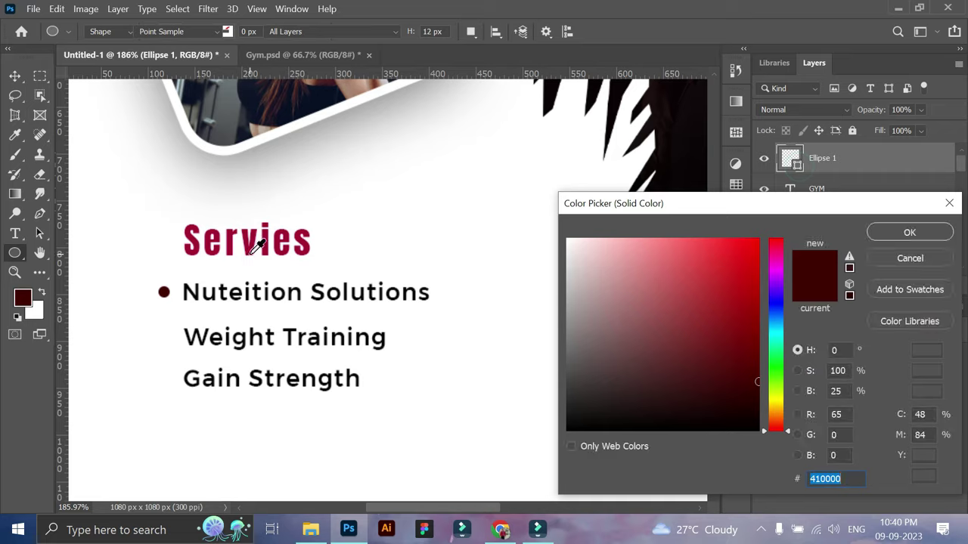
{"action": "left_click", "coordinate": [249, 242]}
{"action": "key", "text": "Return"}
- Place the dot beside Nuteition Solutions and copy it for Weight Training and Gain Strength
{"action": "scroll", "coordinate": [216, 287], "scroll_direction": "up", "scroll_amount": 3}
{"action": "key", "text": "z"}
{"action": "left_click", "coordinate": [173, 274]}
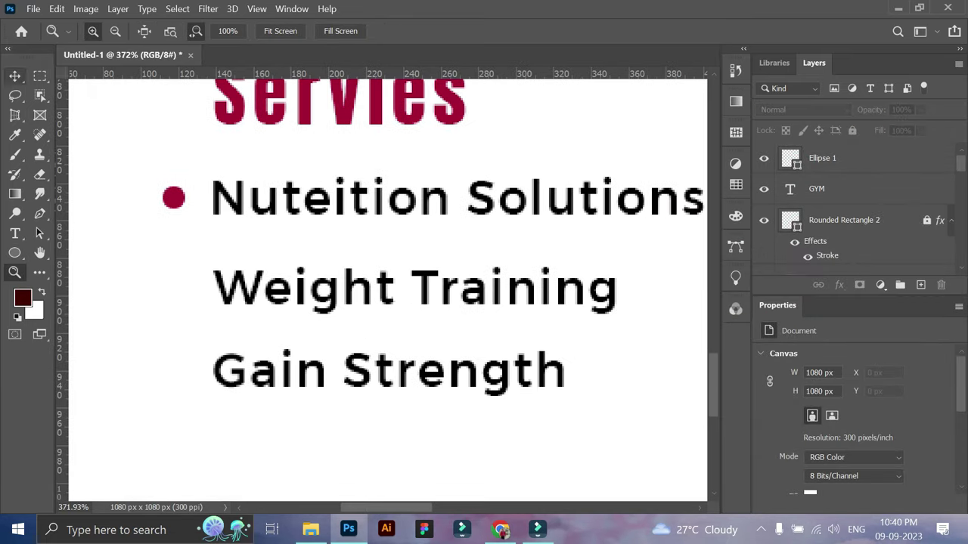
{"action": "key", "text": "v"}
{"action": "left_click_drag", "start_coordinate": [172, 201], "coordinate": [185, 203]}
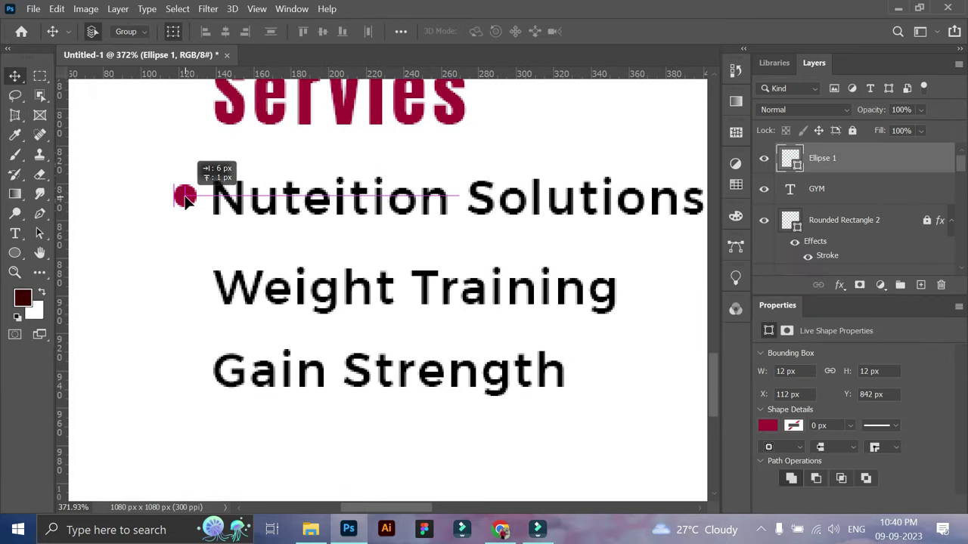
{"action": "key", "text": "ctrl+j"}
{"action": "left_click_drag", "start_coordinate": [189, 198], "coordinate": [186, 378]}
{"action": "key", "text": "ctrl+j"}
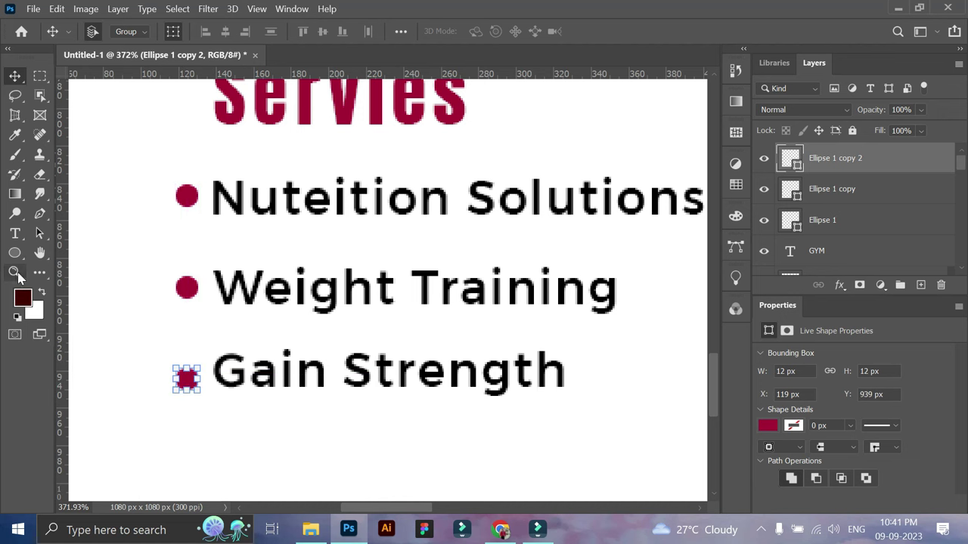
- Nudge Gain Strength and Weight Training so the three lines are evenly spaced at 28 px
{"action": "left_click", "coordinate": [14, 273]}
{"action": "left_click_drag", "start_coordinate": [223, 339], "coordinate": [11, 6]}
{"action": "left_click", "coordinate": [250, 329]}
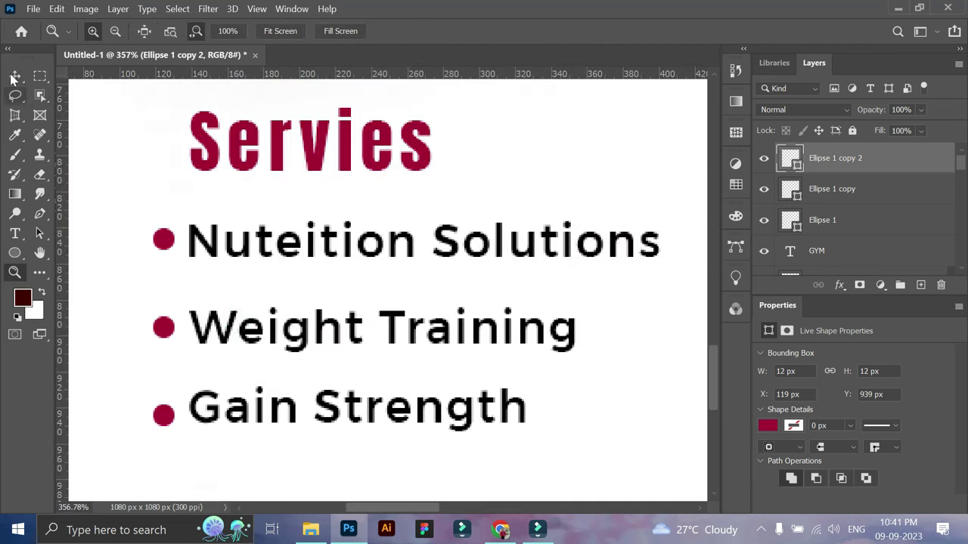
{"action": "key", "text": "v"}
{"action": "left_click", "coordinate": [313, 325]}
{"action": "left_click", "coordinate": [437, 415]}
{"action": "left_click_drag", "start_coordinate": [437, 416], "coordinate": [439, 421]}
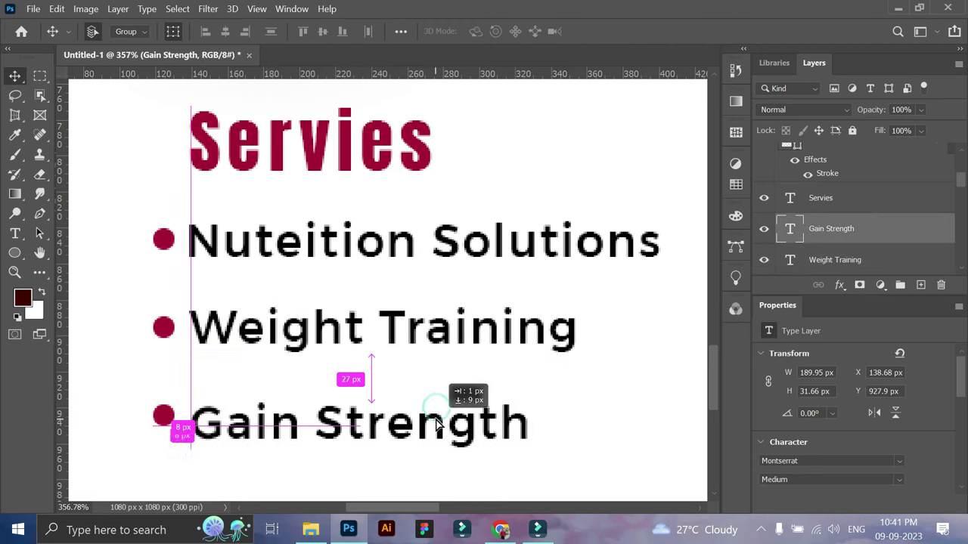
{"action": "left_click", "coordinate": [416, 335]}
{"action": "left_click_drag", "start_coordinate": [414, 335], "coordinate": [415, 334]}
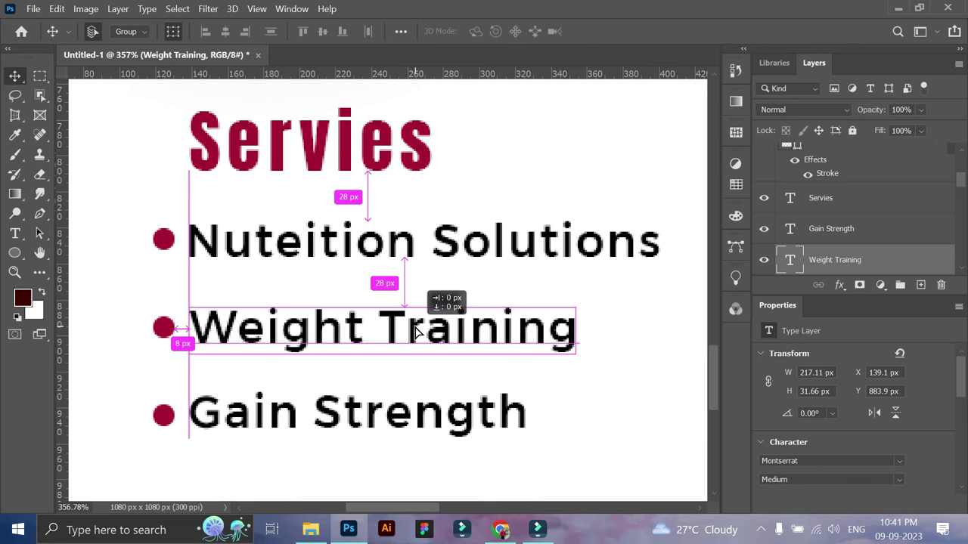
- Shift the three service lines slightly right, away from their bullets
{"action": "key", "text": "z"}
{"action": "scroll", "coordinate": [396, 225], "scroll_direction": "down", "scroll_amount": 5}
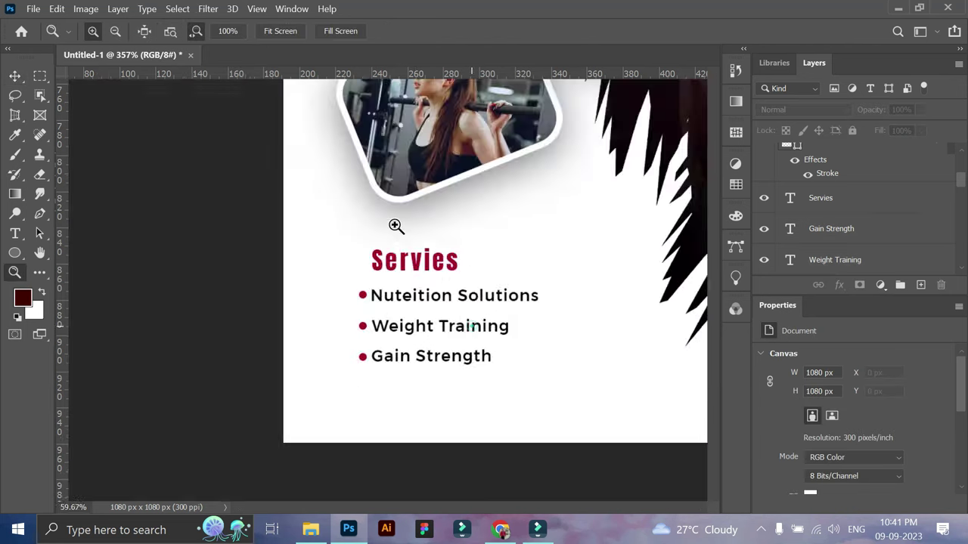
{"action": "scroll", "coordinate": [364, 351], "scroll_direction": "up", "scroll_amount": 2}
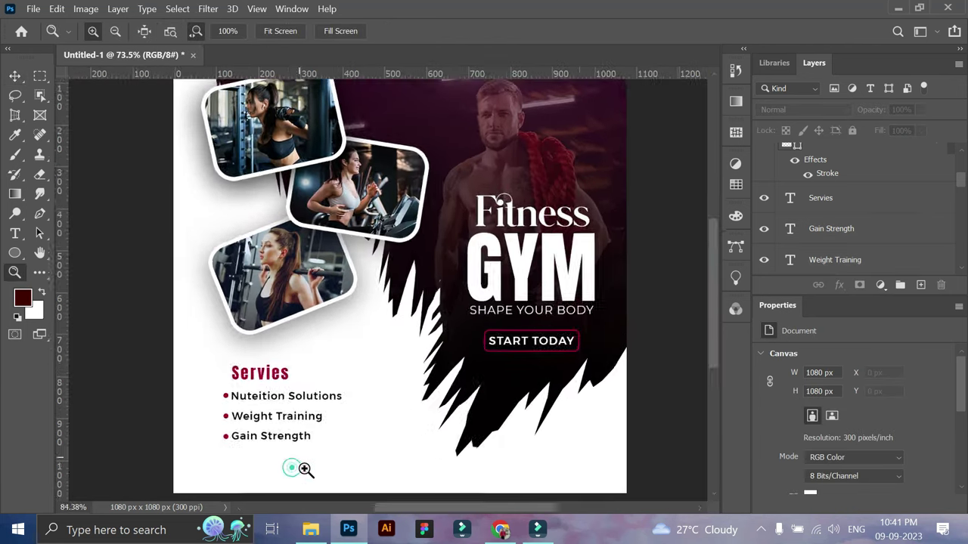
{"action": "scroll", "coordinate": [303, 464], "scroll_direction": "up", "scroll_amount": 2}
{"action": "key", "text": "v"}
{"action": "left_click", "coordinate": [317, 383]}
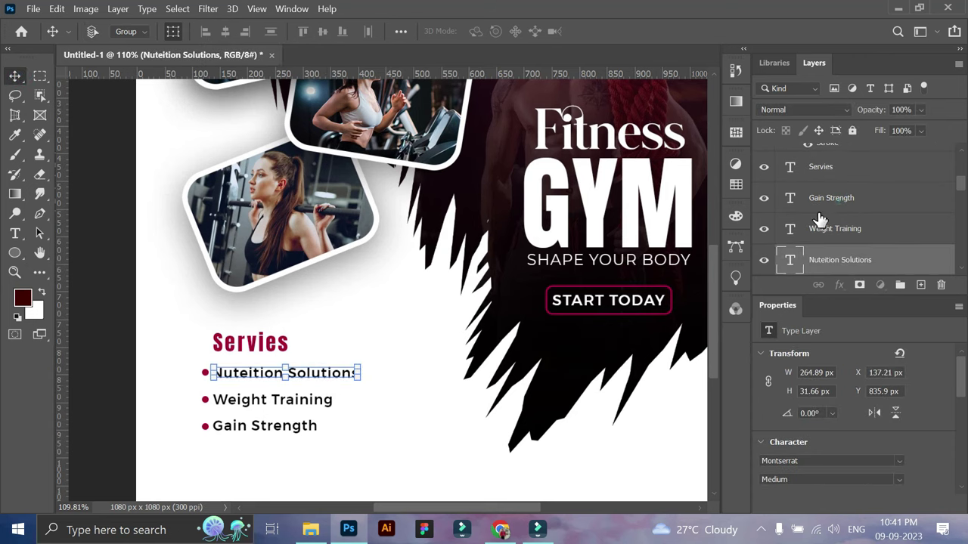
{"action": "left_click", "coordinate": [821, 212], "text": "shift"}
{"action": "left_click_drag", "start_coordinate": [301, 407], "coordinate": [308, 410]}
{"action": "left_click", "coordinate": [142, 393]}
- Lock the brush shape and man's photo layers so they don't move
{"action": "left_click", "coordinate": [543, 318]}
{"action": "scroll", "coordinate": [859, 155], "scroll_direction": "down", "scroll_amount": 3}
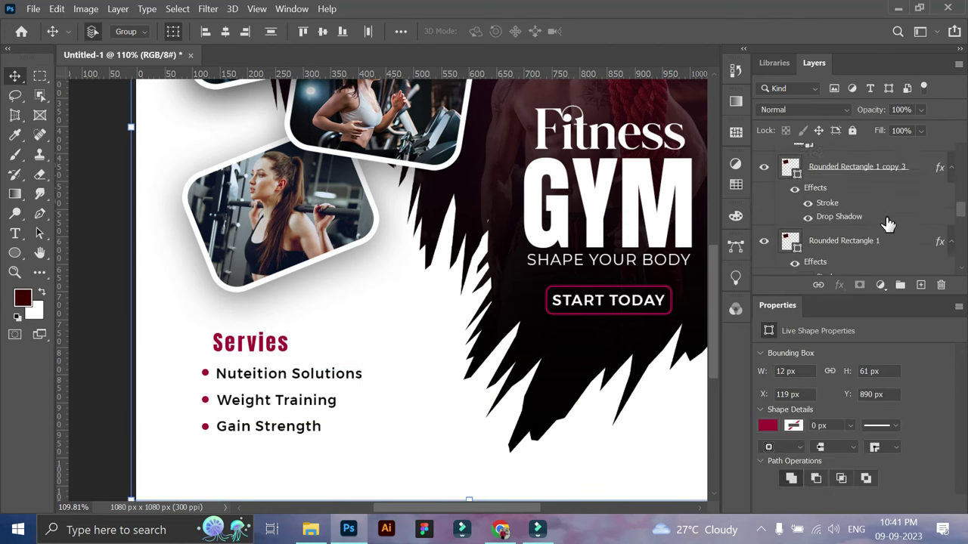
{"action": "scroll", "coordinate": [885, 218], "scroll_direction": "down", "scroll_amount": 3}
{"action": "left_click", "coordinate": [851, 130]}
{"action": "left_click", "coordinate": [864, 199]}
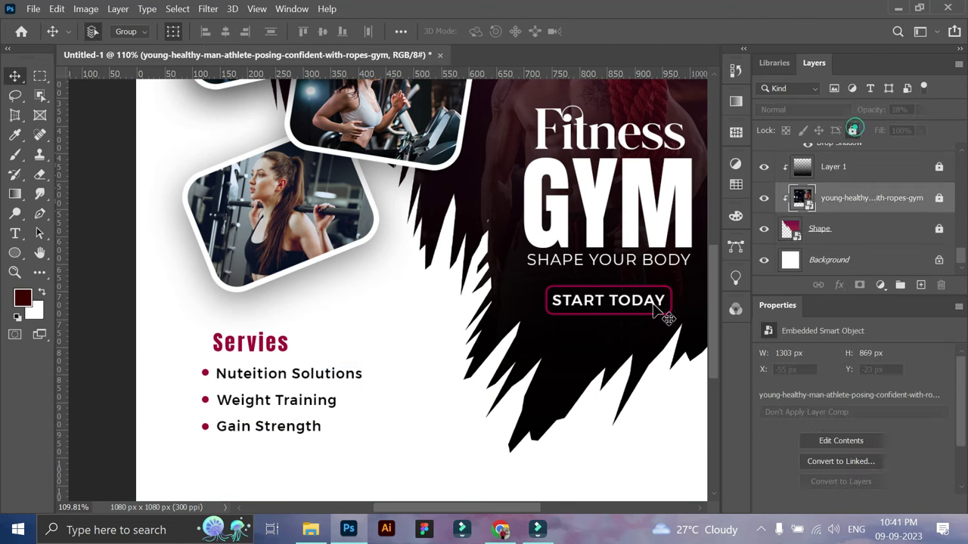
- Box-select the Servies list with its bullets and move it down slightly beneath the photos
{"action": "left_click_drag", "start_coordinate": [424, 355], "coordinate": [128, 473]}
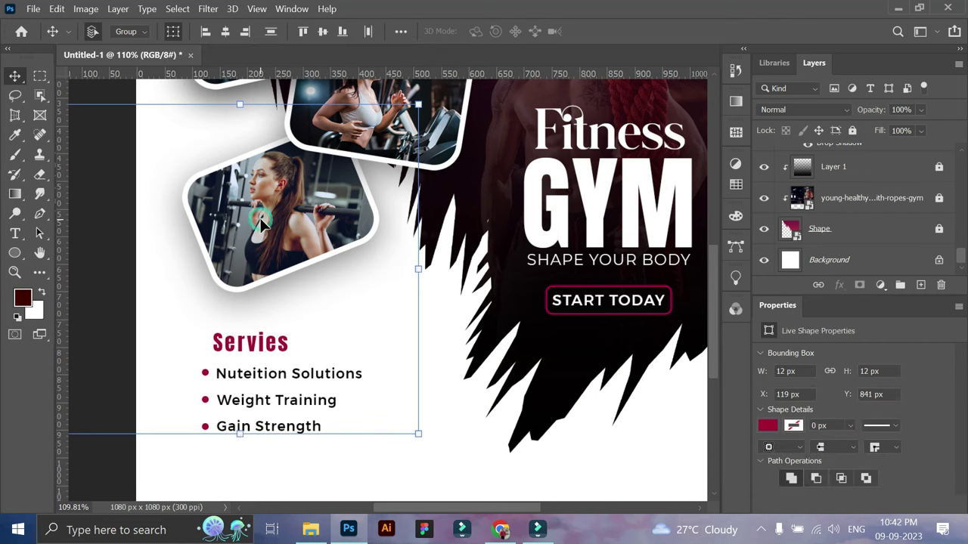
{"action": "left_click", "coordinate": [271, 235]}
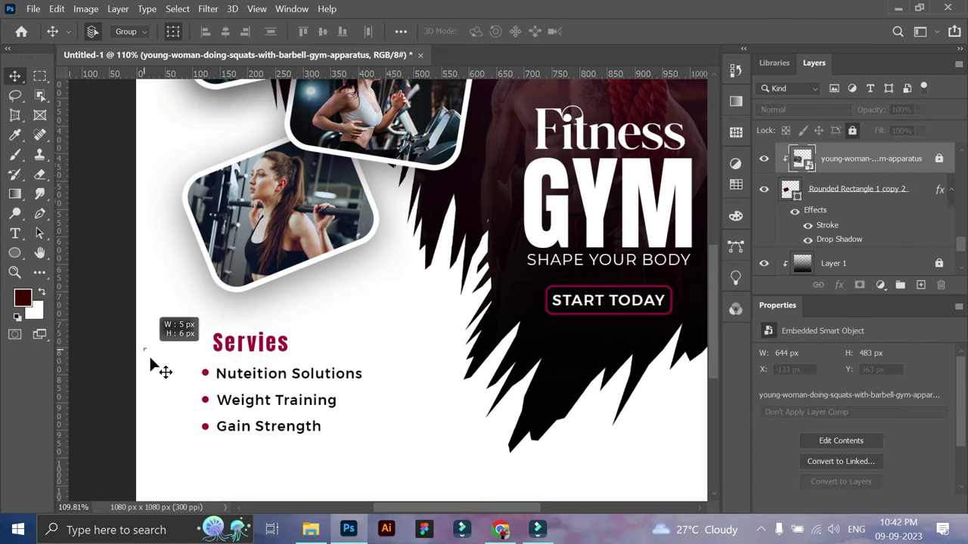
{"action": "left_click_drag", "start_coordinate": [156, 363], "coordinate": [226, 438]}
{"action": "left_click_drag", "start_coordinate": [269, 374], "coordinate": [268, 425]}
{"action": "left_click", "coordinate": [98, 336]}
{"action": "right_click", "coordinate": [14, 253]}
- Draw a thin underline rectangle and fill it with the heading's crimson
{"action": "key", "text": "z"}
{"action": "left_click", "coordinate": [15, 253]}
{"action": "right_click", "coordinate": [15, 252]}
{"action": "left_click", "coordinate": [75, 254]}
{"action": "mouse_move", "coordinate": [147, 285]}
{"action": "left_mouse_down"}
{"action": "mouse_move", "coordinate": [400, 306]}
{"action": "mouse_move", "coordinate": [410, 285]}
{"action": "left_mouse_up"}
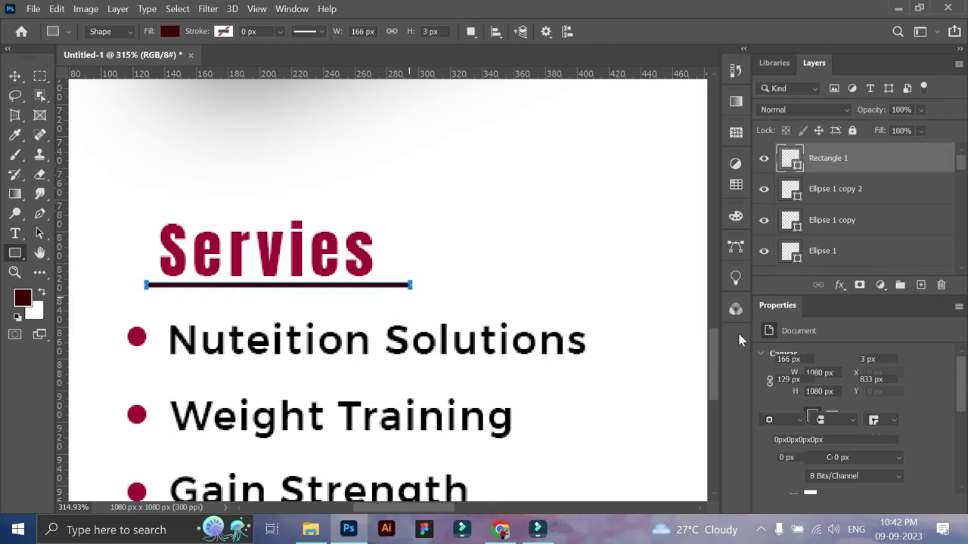
{"action": "double_click", "coordinate": [803, 174]}
{"action": "left_click", "coordinate": [323, 253]}
{"action": "left_click", "coordinate": [903, 231]}
- Enlarge the Servies heading and reposition it above the services list
{"action": "key", "text": "z"}
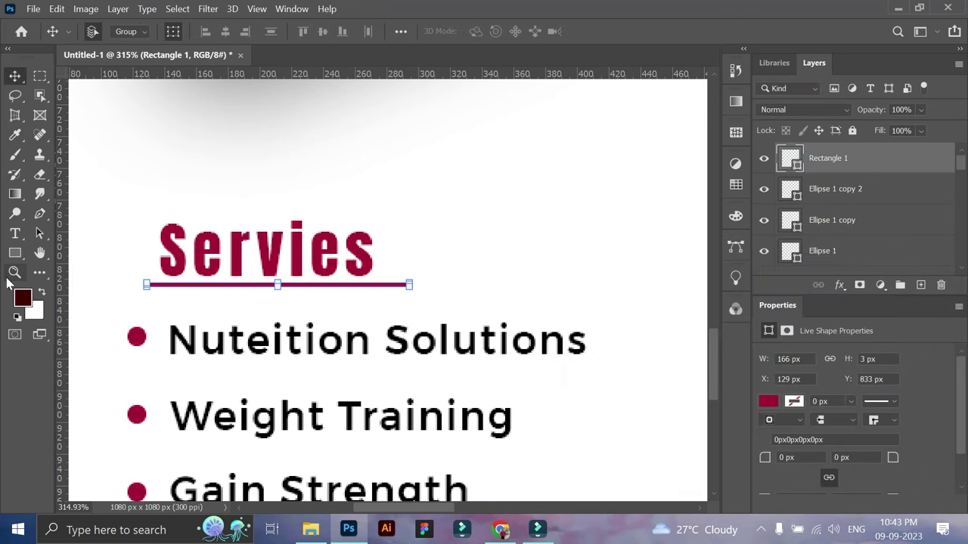
{"action": "left_click_drag", "start_coordinate": [314, 342], "coordinate": [44, 158]}
{"action": "key", "text": "v"}
{"action": "left_click", "coordinate": [320, 317]}
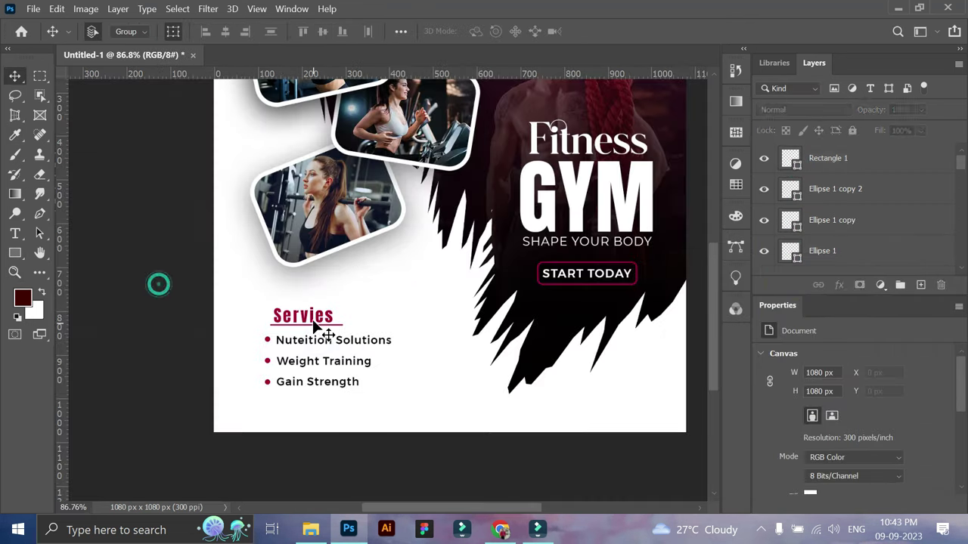
{"action": "key", "text": "ctrl+t"}
{"action": "left_click_drag", "start_coordinate": [333, 306], "coordinate": [344, 299]}
{"action": "key", "text": "Return"}
{"action": "left_click", "coordinate": [346, 399]}
{"action": "left_click_drag", "start_coordinate": [277, 320], "coordinate": [320, 319]}
{"action": "left_click", "coordinate": [147, 374]}
- Align the crimson underline directly beneath the Servies heading
{"action": "key", "text": "z"}
{"action": "left_click_drag", "start_coordinate": [328, 363], "coordinate": [394, 363]}
{"action": "left_click", "coordinate": [15, 76]}
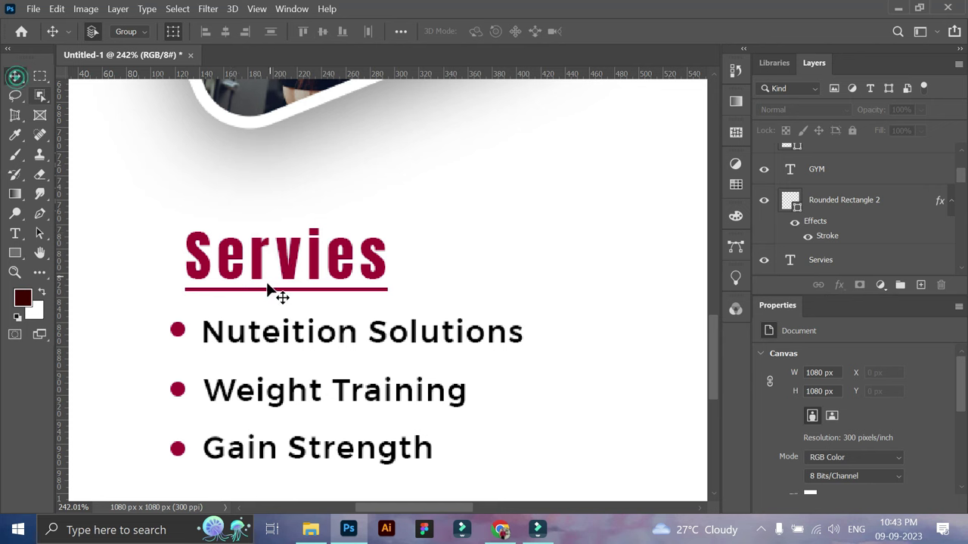
{"action": "left_click_drag", "start_coordinate": [266, 287], "coordinate": [270, 293]}
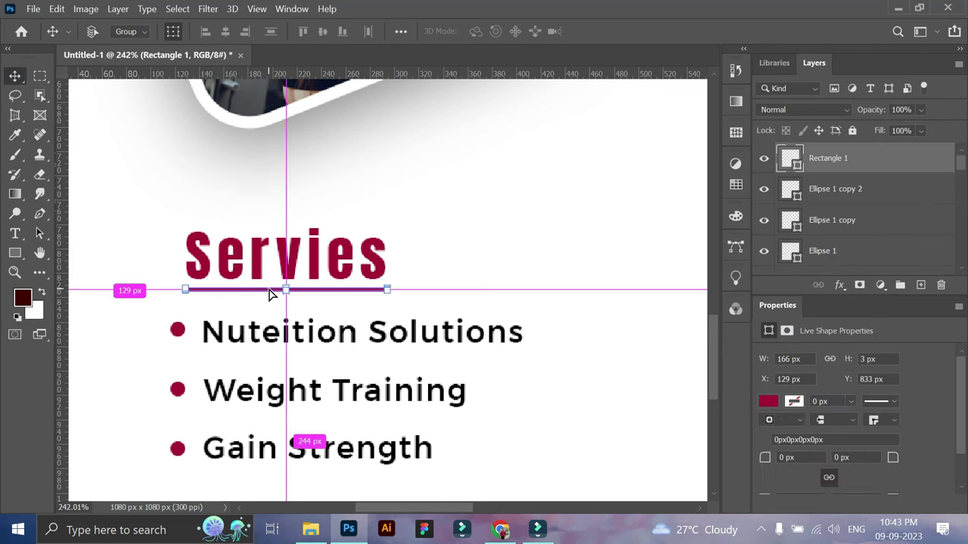
{"action": "key", "text": "z"}
{"action": "left_click_drag", "start_coordinate": [374, 326], "coordinate": [320, 259]}
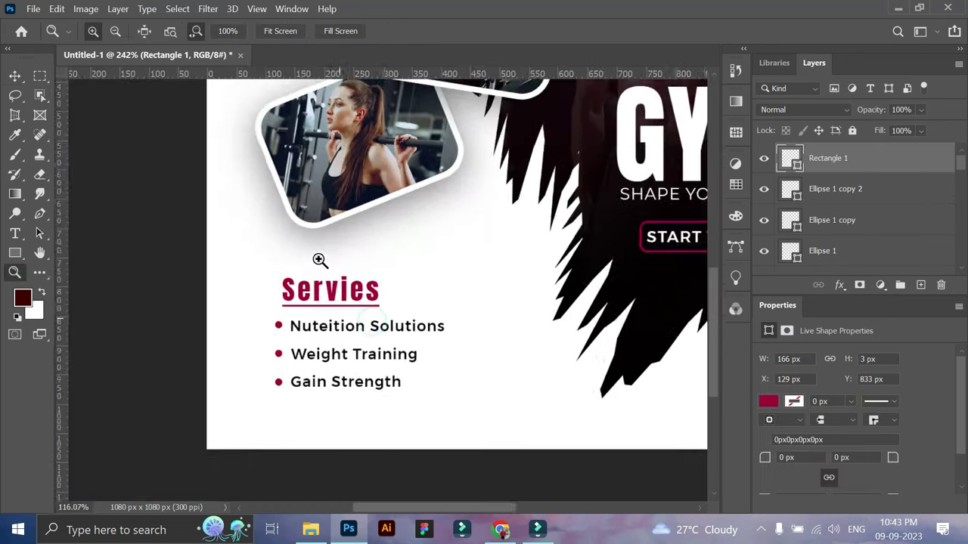
{"action": "left_click_drag", "start_coordinate": [359, 368], "coordinate": [302, 331]}
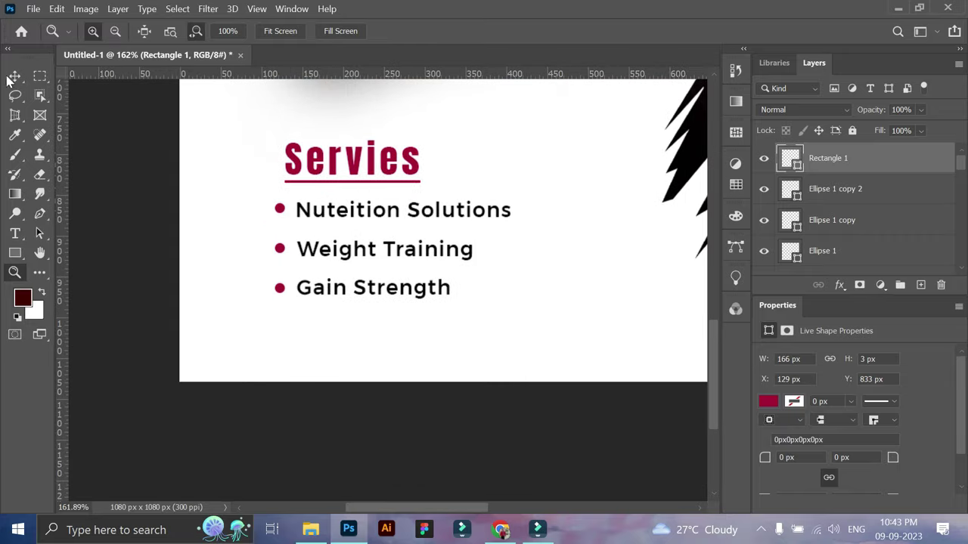
{"action": "key", "text": "v"}
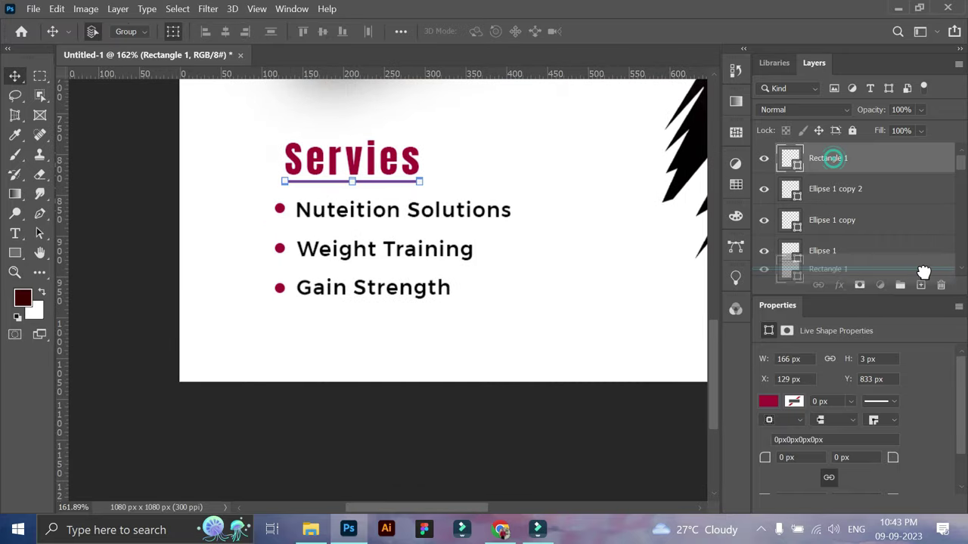
- Duplicate the underline, shorten the copy to about half width, and colour it black
{"action": "left_click_drag", "start_coordinate": [829, 168], "coordinate": [921, 285]}
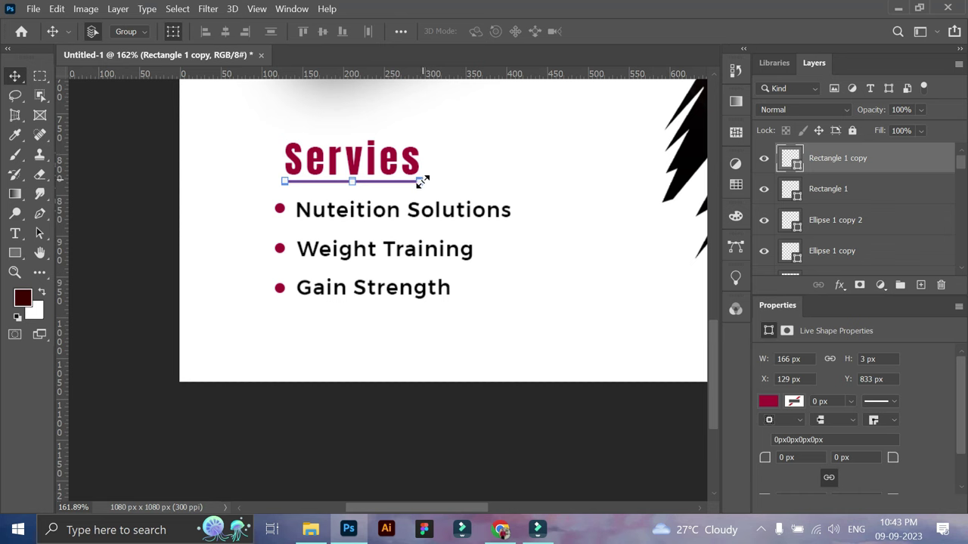
{"action": "left_click_drag", "start_coordinate": [422, 182], "coordinate": [351, 181]}
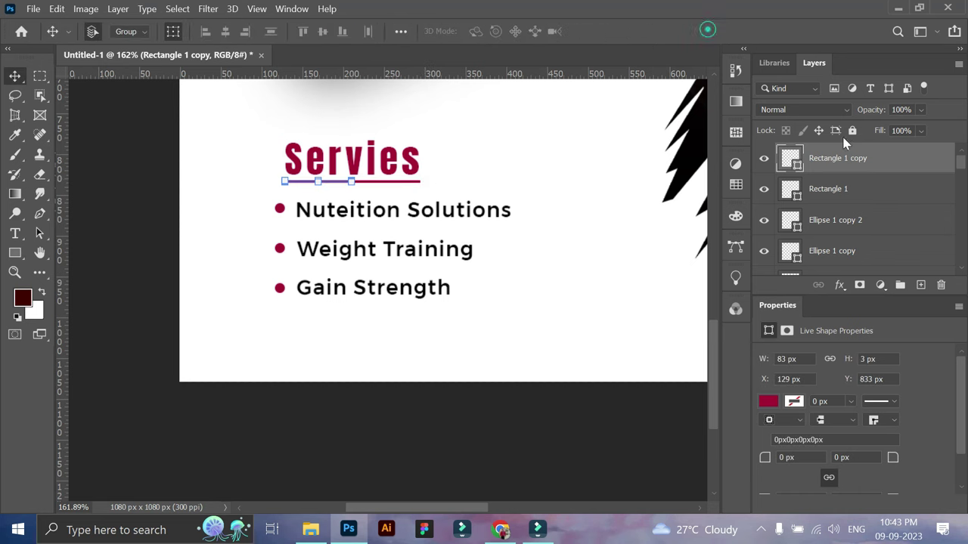
{"action": "double_click", "coordinate": [797, 164]}
{"action": "key", "text": "z"}
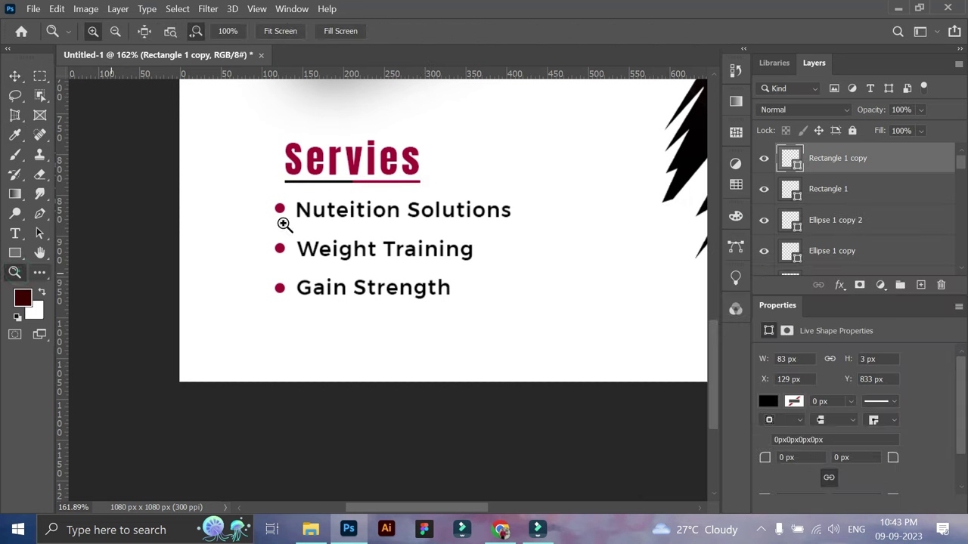
{"action": "left_click", "coordinate": [344, 207]}
{"action": "key", "text": "v"}
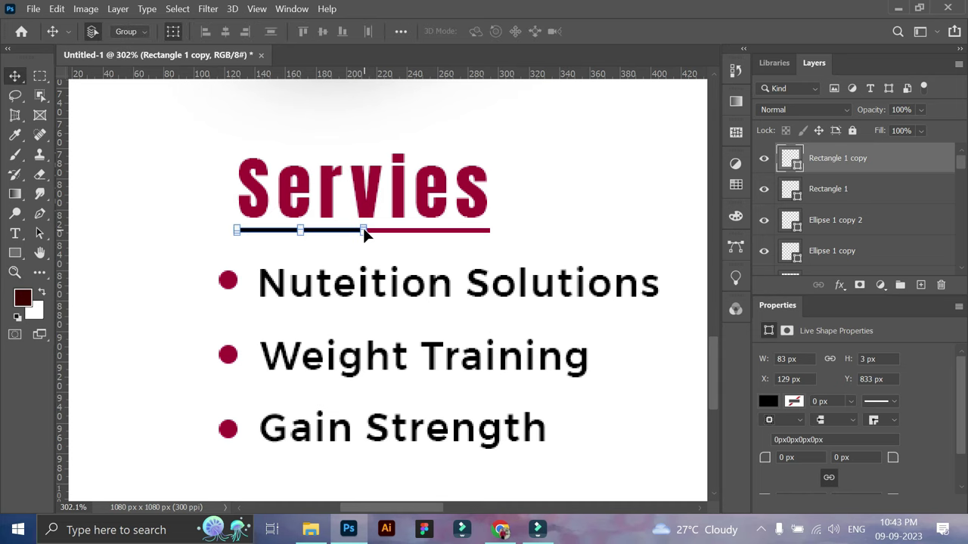
{"action": "key", "text": "z"}
{"action": "left_click_drag", "start_coordinate": [354, 243], "coordinate": [395, 309]}
{"action": "key", "text": "v"}
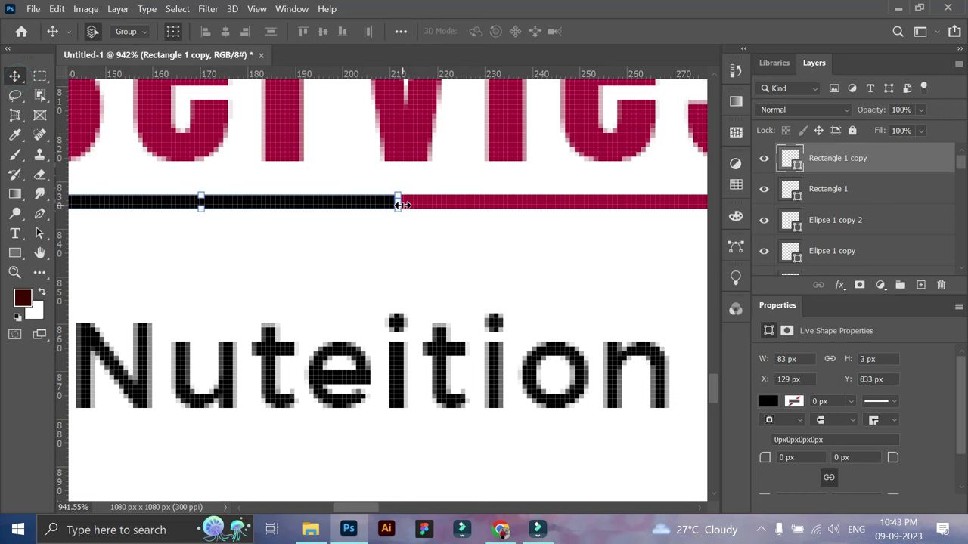
{"action": "left_click_drag", "start_coordinate": [401, 204], "coordinate": [365, 200]}
{"action": "left_click", "coordinate": [714, 34]}
- Shift the Servies heading and its two-tone underline to the left
{"action": "left_click", "coordinate": [15, 272]}
{"action": "left_click_drag", "start_coordinate": [263, 277], "coordinate": [131, 267]}
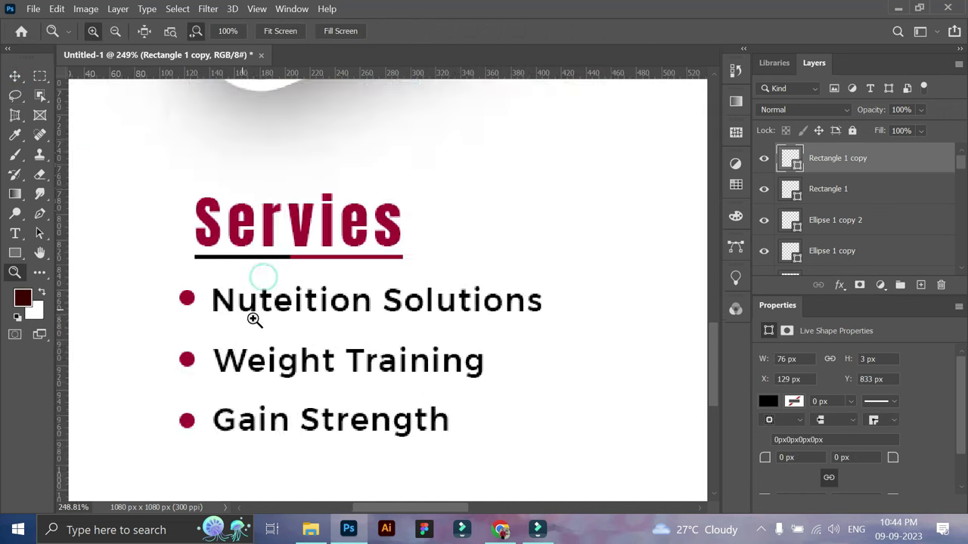
{"action": "left_click", "coordinate": [14, 76]}
{"action": "mouse_move", "coordinate": [195, 226]}
{"action": "left_mouse_down"}
{"action": "mouse_move", "coordinate": [286, 287]}
{"action": "mouse_move", "coordinate": [296, 276]}
{"action": "left_mouse_up"}
- Scale up the whole services block and reposition it at the lower left
{"action": "mouse_move", "coordinate": [190, 252]}
{"action": "left_mouse_down"}
{"action": "mouse_move", "coordinate": [353, 369]}
{"action": "mouse_move", "coordinate": [410, 385]}
{"action": "left_mouse_up"}
{"action": "key", "text": "ctrl+t"}
{"action": "key", "text": "Return"}
{"action": "left_click", "coordinate": [285, 302], "text": "alt"}
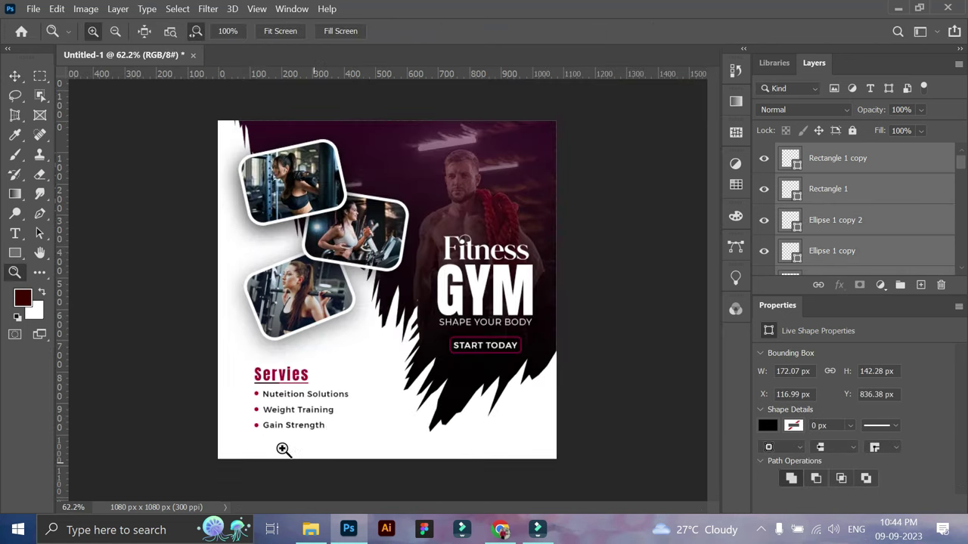
{"action": "key", "text": "v"}
{"action": "key", "text": "ctrl+t"}
{"action": "left_click_drag", "start_coordinate": [254, 369], "coordinate": [248, 363]}
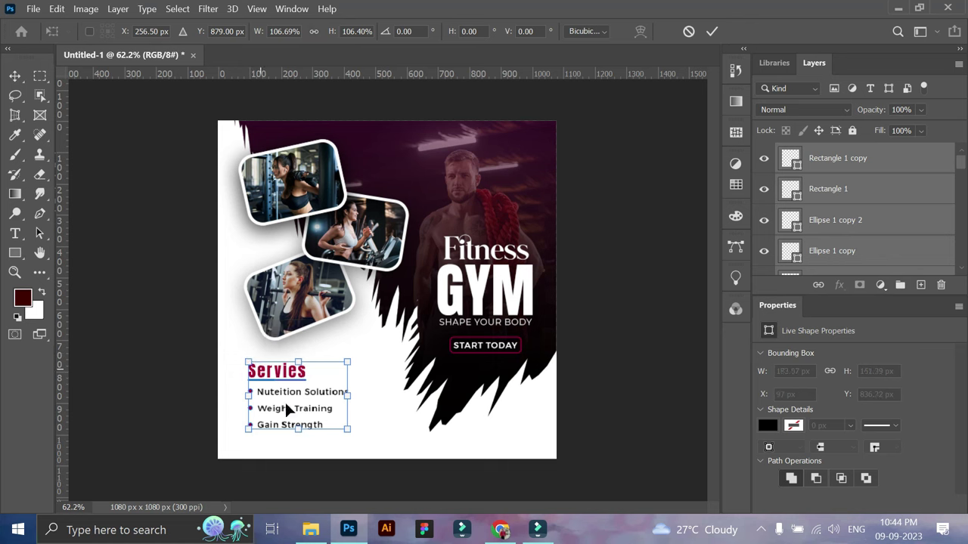
{"action": "left_click_drag", "start_coordinate": [288, 406], "coordinate": [300, 402]}
{"action": "left_click_drag", "start_coordinate": [352, 431], "coordinate": [360, 430]}
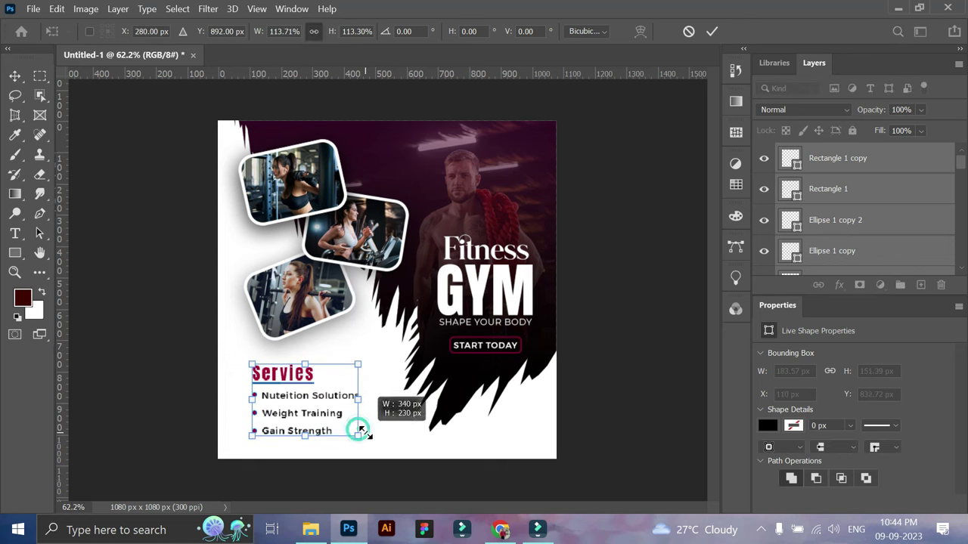
{"action": "left_click", "coordinate": [711, 34]}
{"action": "left_click", "coordinate": [311, 530]}
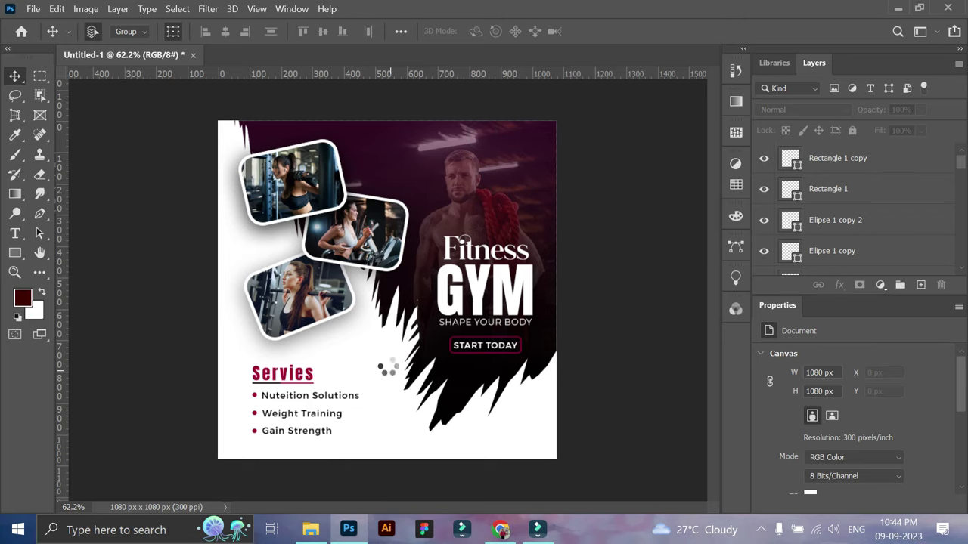
- Place the man-with-ropes photo and stretch it to cover the whole canvas
{"action": "left_click_drag", "start_coordinate": [435, 143], "coordinate": [386, 367]}
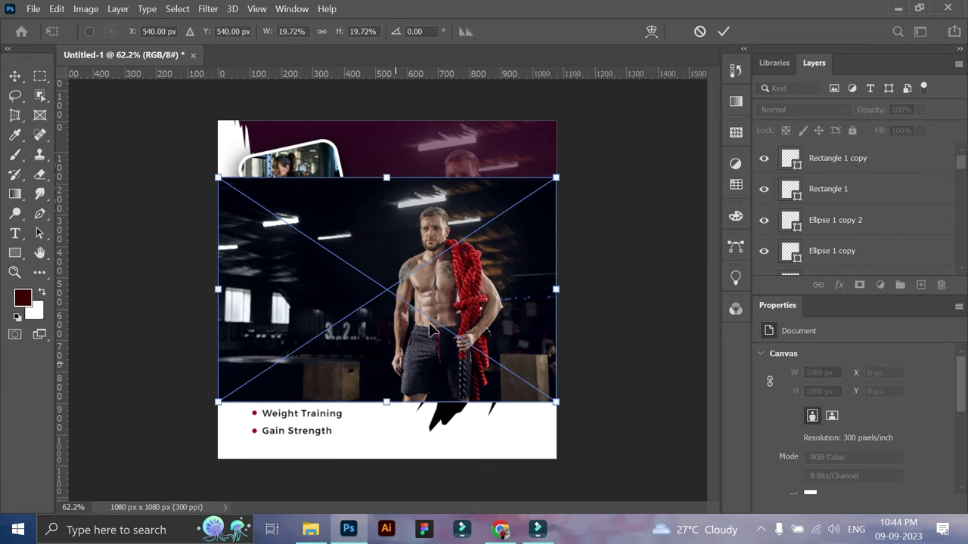
{"action": "left_click_drag", "start_coordinate": [364, 113], "coordinate": [363, 113]}
{"action": "left_click_drag", "start_coordinate": [387, 402], "coordinate": [387, 469]}
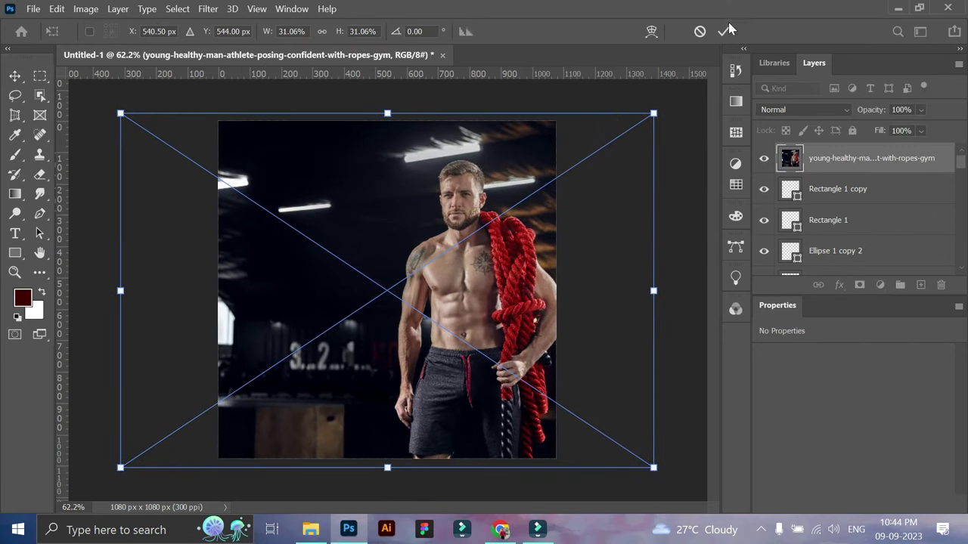
{"action": "left_click", "coordinate": [724, 31]}
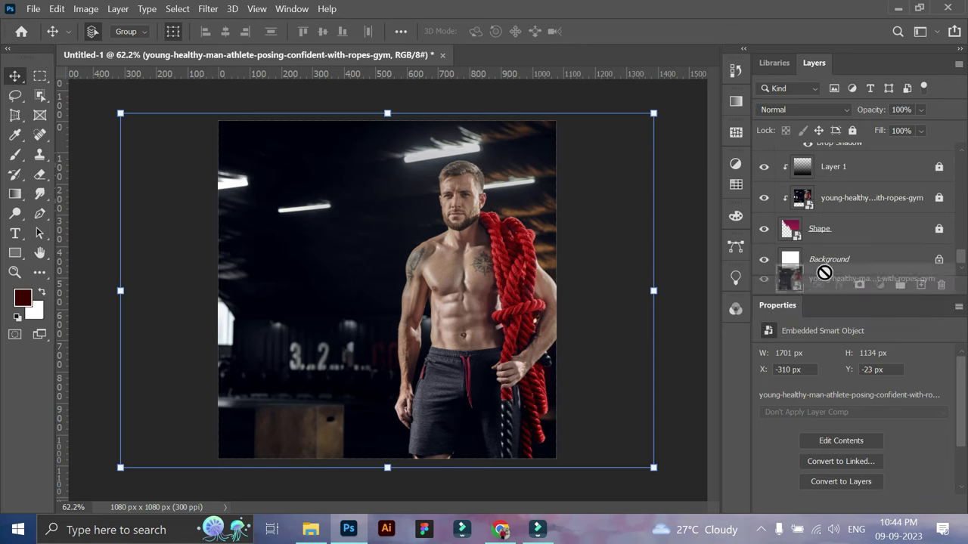
- Move the photo layer above Background, blend as Luminosity, and lower opacity to about 11%
{"action": "left_click_drag", "start_coordinate": [824, 159], "coordinate": [822, 245]}
{"action": "left_click", "coordinate": [802, 109]}
{"action": "left_click", "coordinate": [803, 482]}
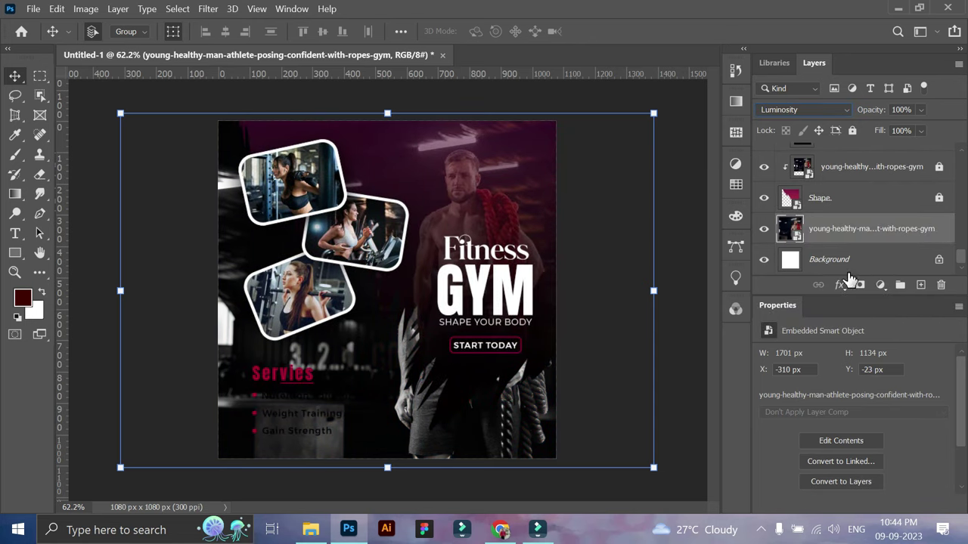
{"action": "left_click_drag", "start_coordinate": [891, 130], "coordinate": [887, 130]}
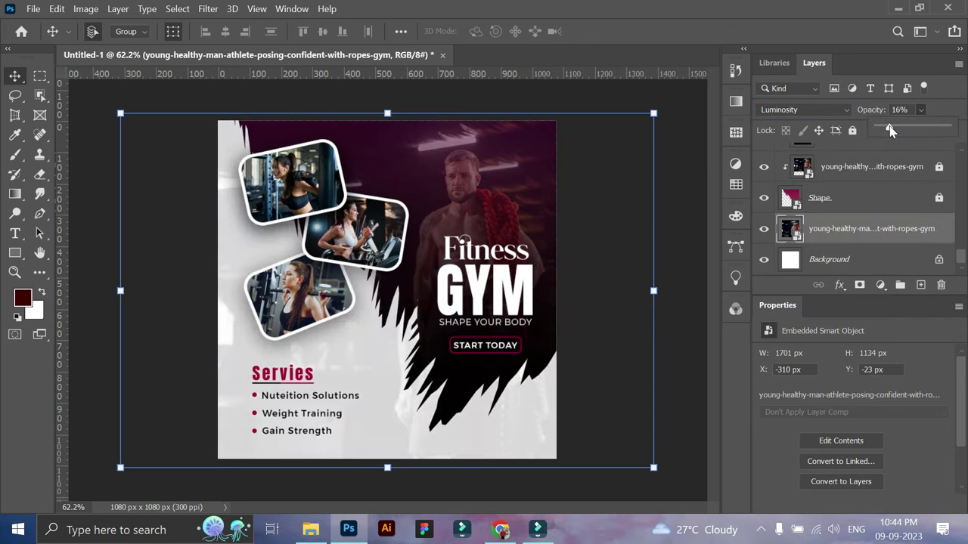
{"action": "left_click", "coordinate": [586, 254]}
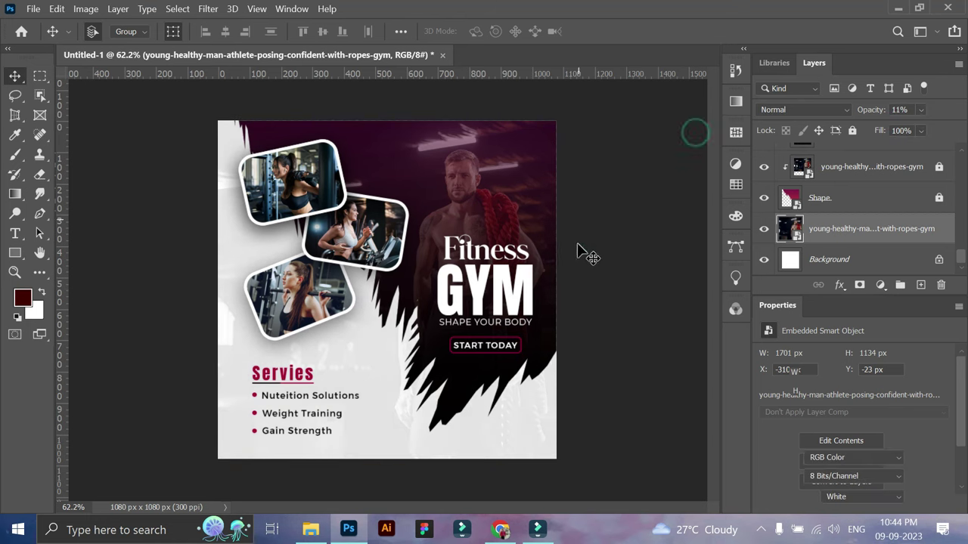
{"action": "left_click", "coordinate": [325, 398]}
- Set Nuteition Solutions, Weight Training and Gain Strength to Regular font weight
{"action": "left_click", "coordinate": [899, 436]}
{"action": "left_click", "coordinate": [779, 321]}
{"action": "left_click", "coordinate": [333, 413]}
{"action": "left_click", "coordinate": [898, 480]}
{"action": "left_click", "coordinate": [786, 338]}
{"action": "left_click", "coordinate": [328, 438]}
{"action": "left_click", "coordinate": [899, 455]}
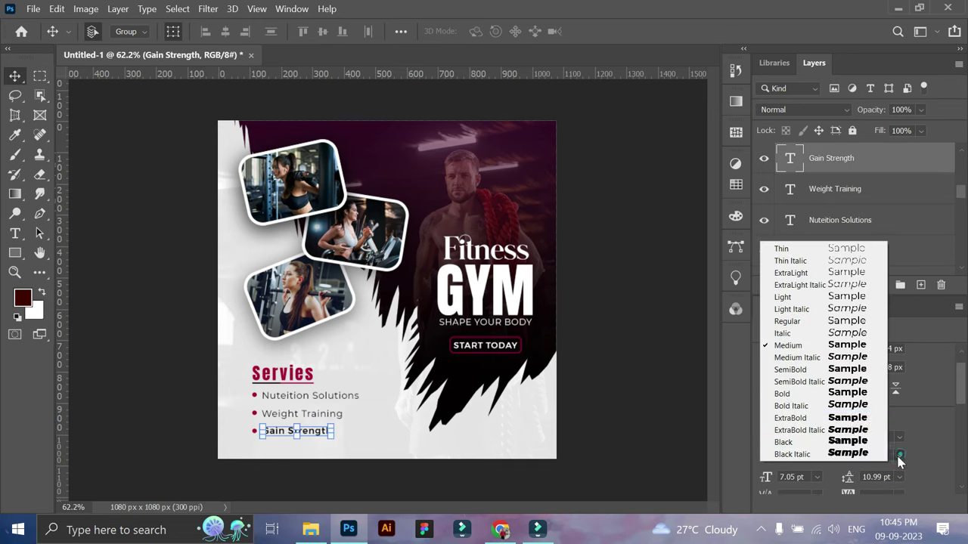
{"action": "left_click", "coordinate": [786, 320]}
{"action": "left_click", "coordinate": [635, 356]}
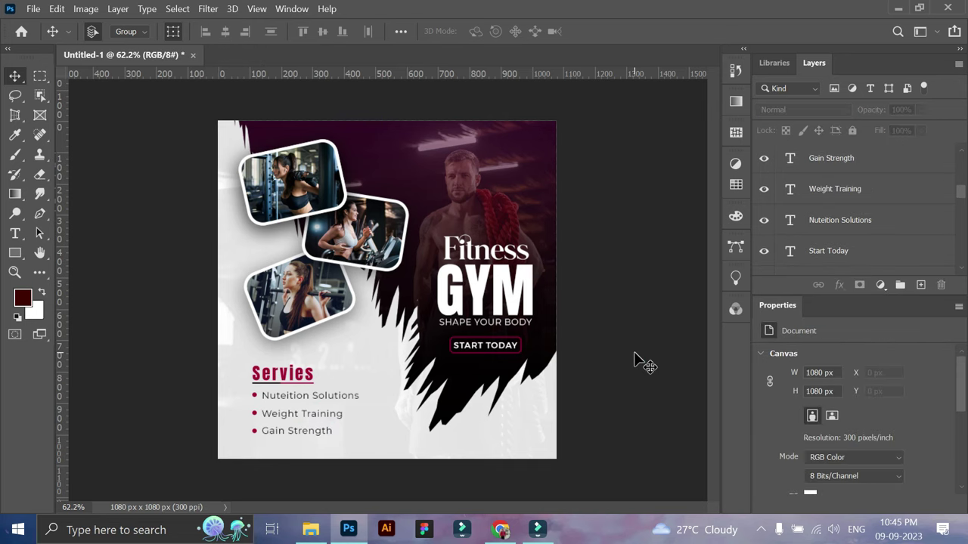
- Select the Services list block and nudge it slightly left
{"action": "left_click", "coordinate": [382, 335]}
{"action": "left_click_drag", "start_coordinate": [225, 363], "coordinate": [348, 472]}
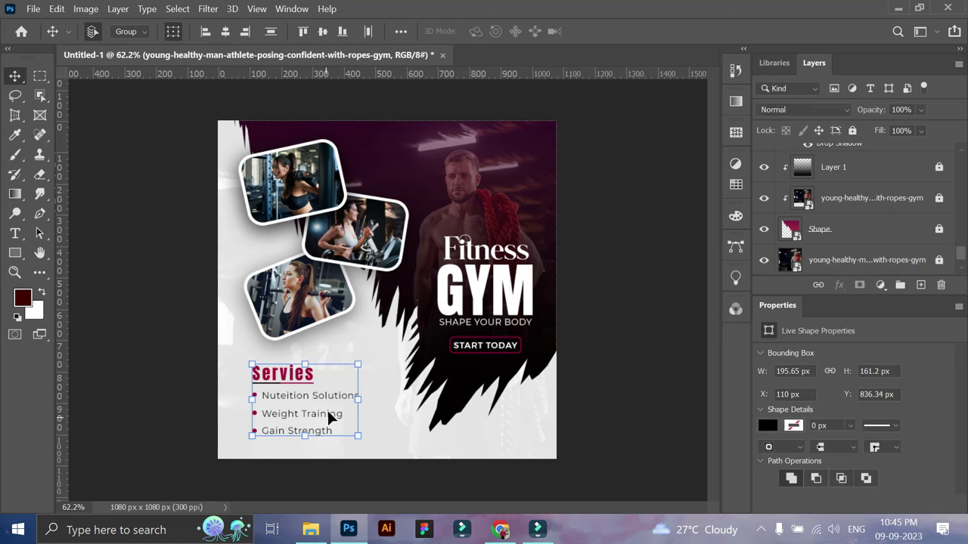
{"action": "left_click_drag", "start_coordinate": [320, 392], "coordinate": [318, 390]}
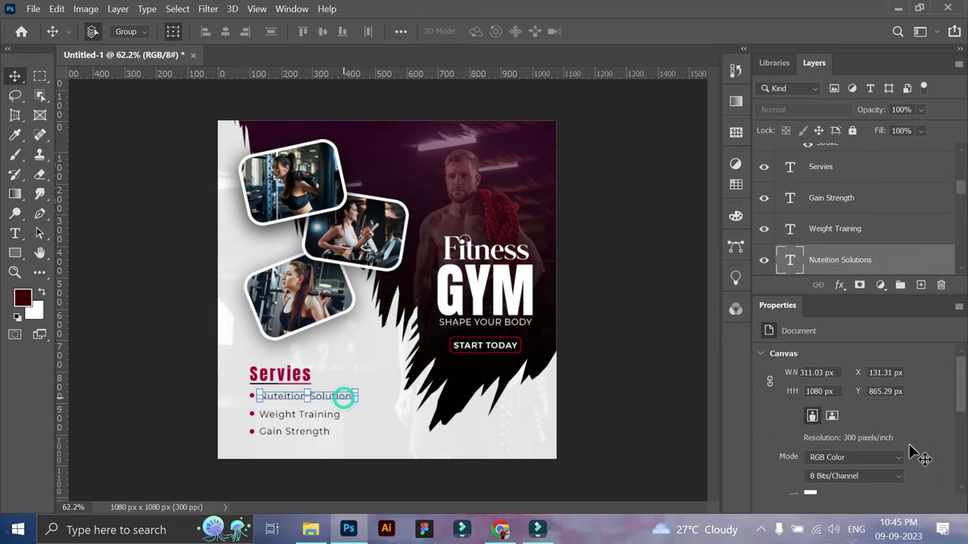
- Give the three service lines letter spacing of 0
{"action": "left_click", "coordinate": [899, 437]}
{"action": "left_click", "coordinate": [676, 428]}
{"action": "left_click", "coordinate": [318, 415]}
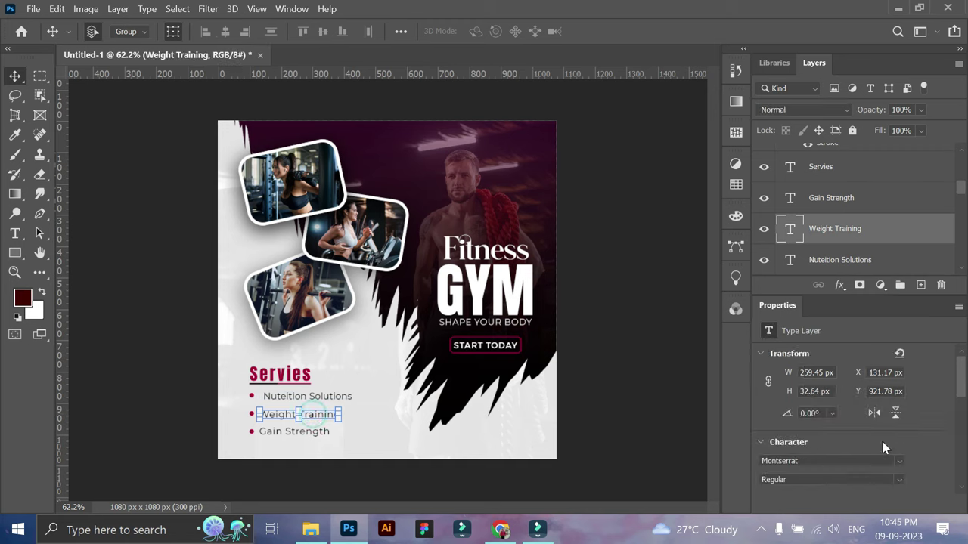
{"action": "scroll", "coordinate": [882, 448], "scroll_direction": "down", "scroll_amount": 2}
{"action": "left_click", "coordinate": [306, 435]}
{"action": "left_click", "coordinate": [899, 436]}
{"action": "left_click", "coordinate": [880, 339]}
{"action": "left_click", "coordinate": [850, 260], "text": "ctrl"}
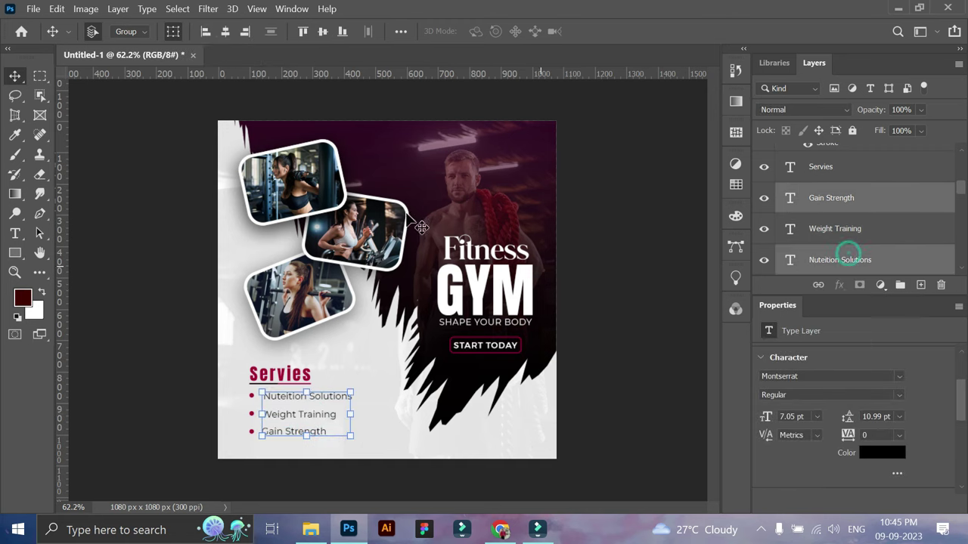
{"action": "left_click", "coordinate": [845, 230], "text": "ctrl"}
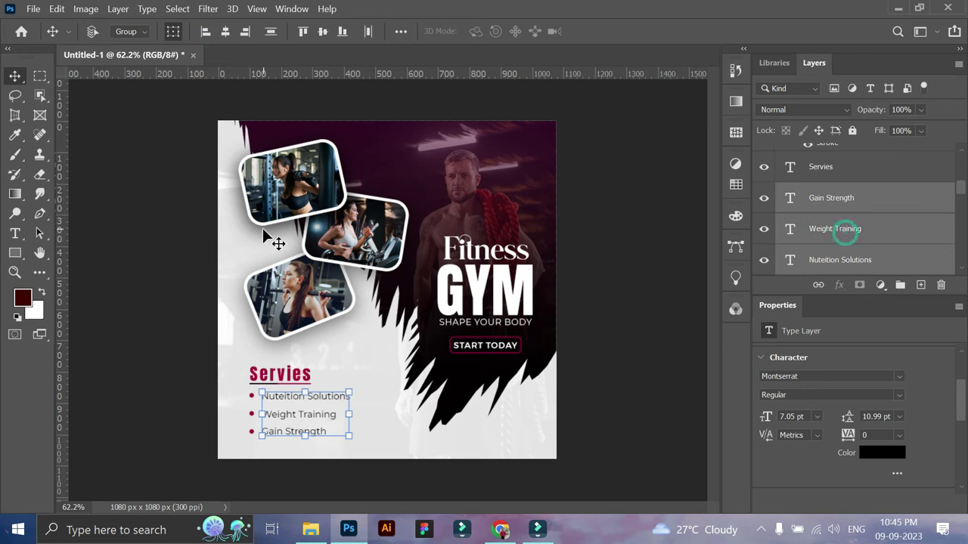
- Marquee-select the three service lines and cancel the accidental skew
{"action": "left_click", "coordinate": [145, 238]}
{"action": "mouse_move", "coordinate": [293, 447]}
{"action": "left_mouse_down"}
{"action": "mouse_move", "coordinate": [309, 398]}
{"action": "mouse_move", "coordinate": [312, 414]}
{"action": "left_mouse_up"}
{"action": "left_click", "coordinate": [685, 31]}
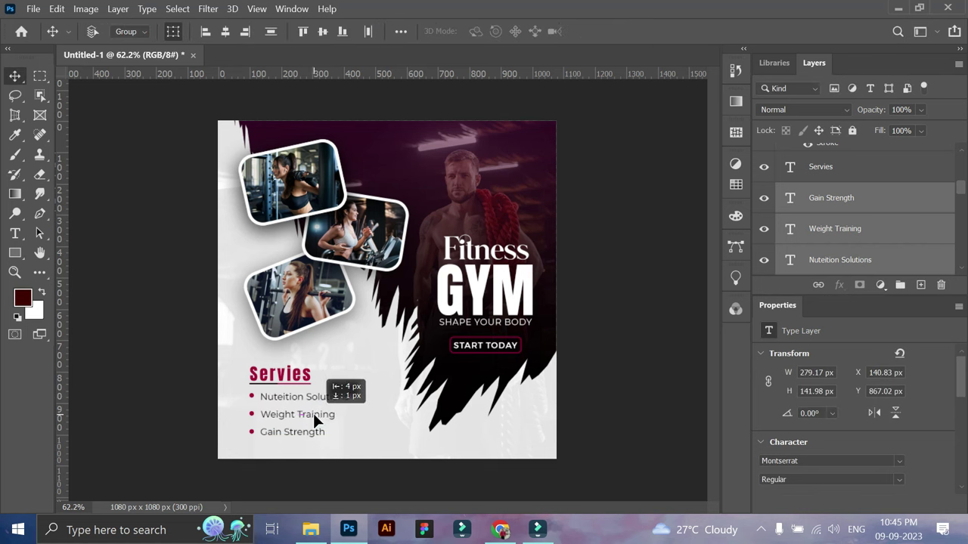
- Zoom in on the Services list and check the bullet shapes
{"action": "key", "text": "z"}
{"action": "left_click", "coordinate": [295, 419]}
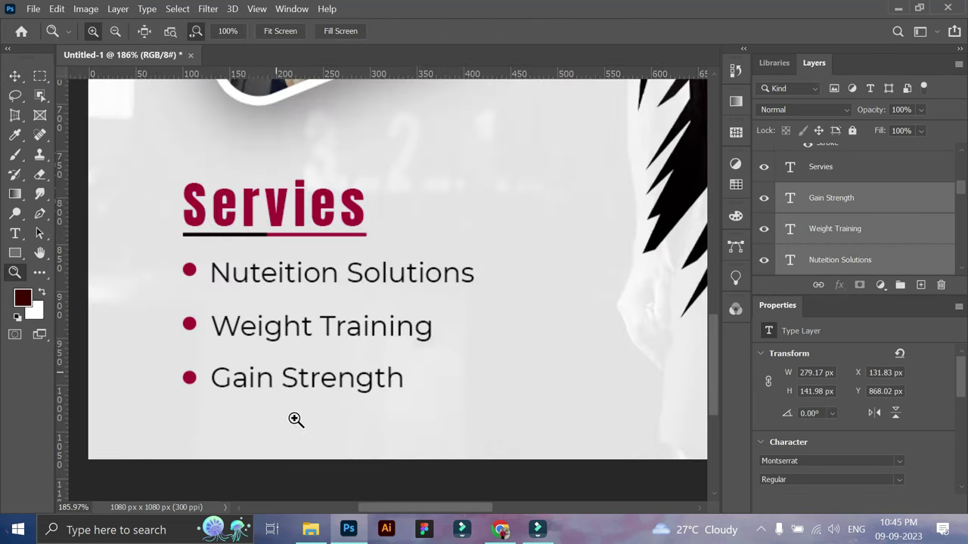
{"action": "key", "text": "v"}
{"action": "left_click", "coordinate": [279, 462]}
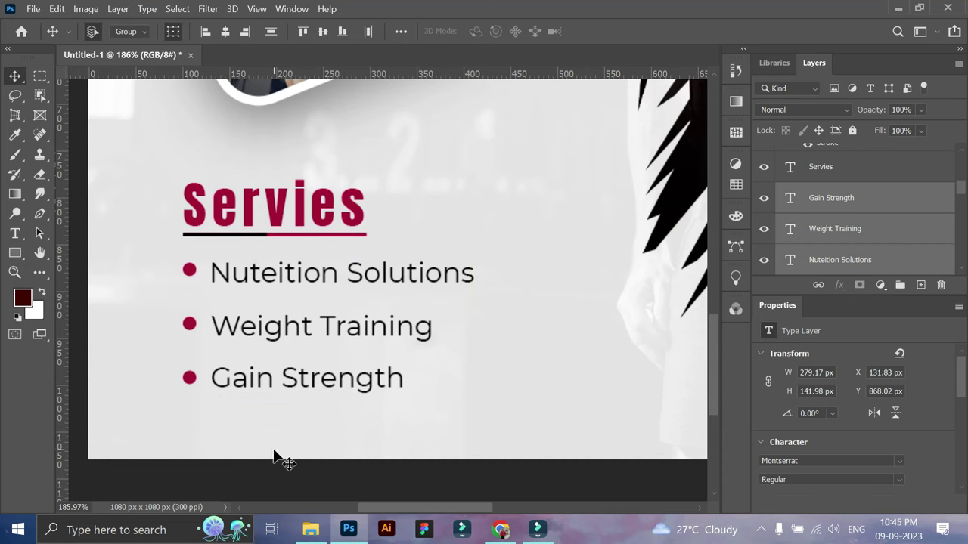
{"action": "left_click_drag", "start_coordinate": [167, 260], "coordinate": [198, 392]}
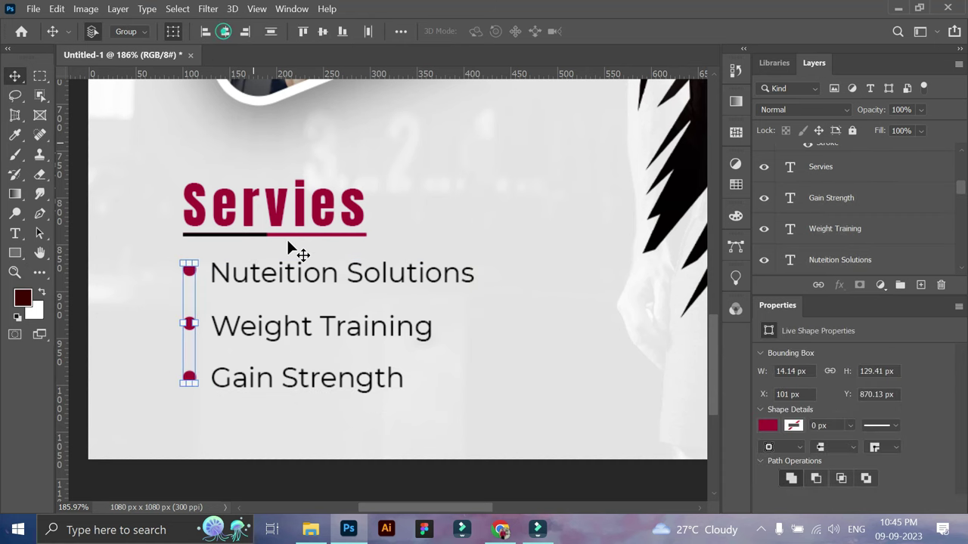
{"action": "left_click", "coordinate": [313, 403]}
- Zoom closer on the Weight Training line, then fit the whole poster on screen
{"action": "key", "text": "z"}
{"action": "left_click", "coordinate": [288, 390]}
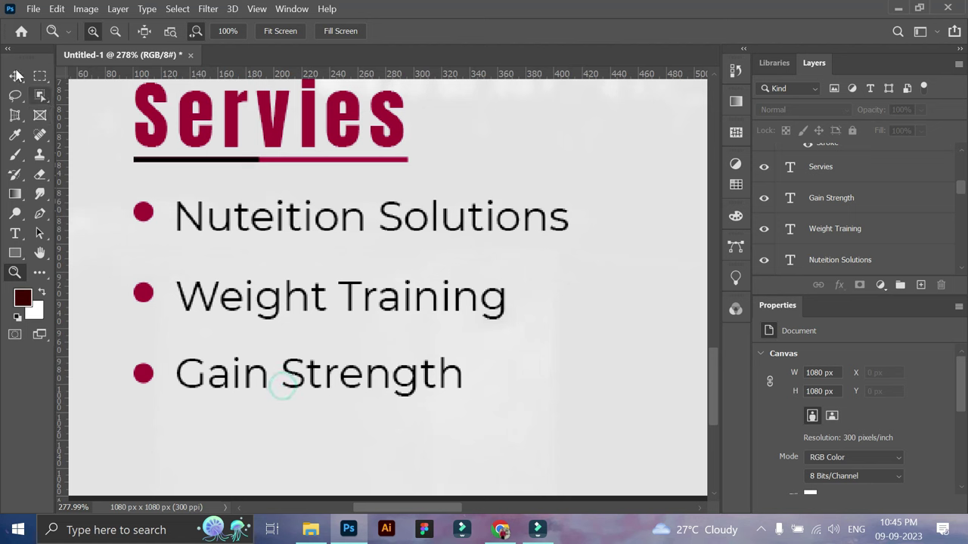
{"action": "left_click", "coordinate": [299, 300]}
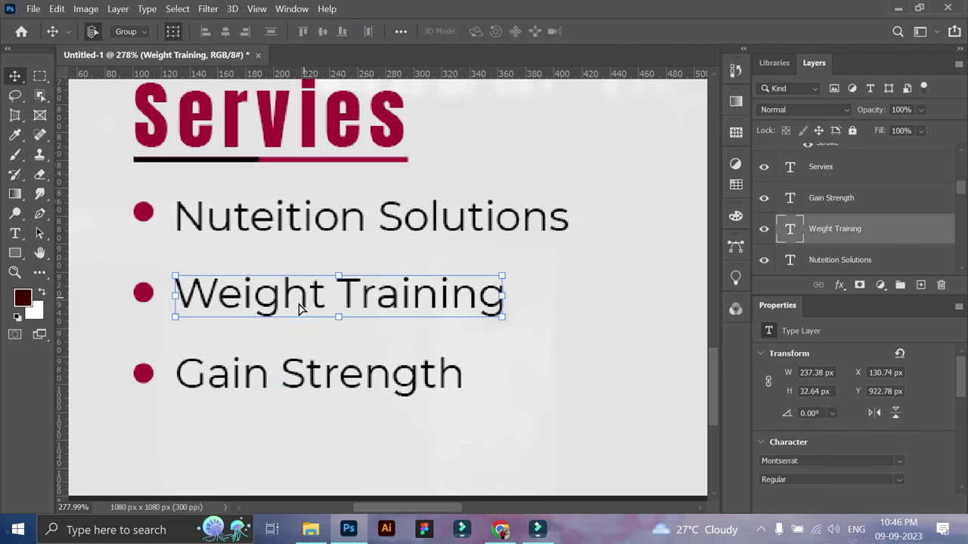
{"action": "left_click", "coordinate": [374, 445]}
{"action": "left_click", "coordinate": [15, 274]}
{"action": "key", "text": "ctrl+minus"}
{"action": "key", "text": "ctrl+minus"}
{"action": "key", "text": "ctrl+minus"}
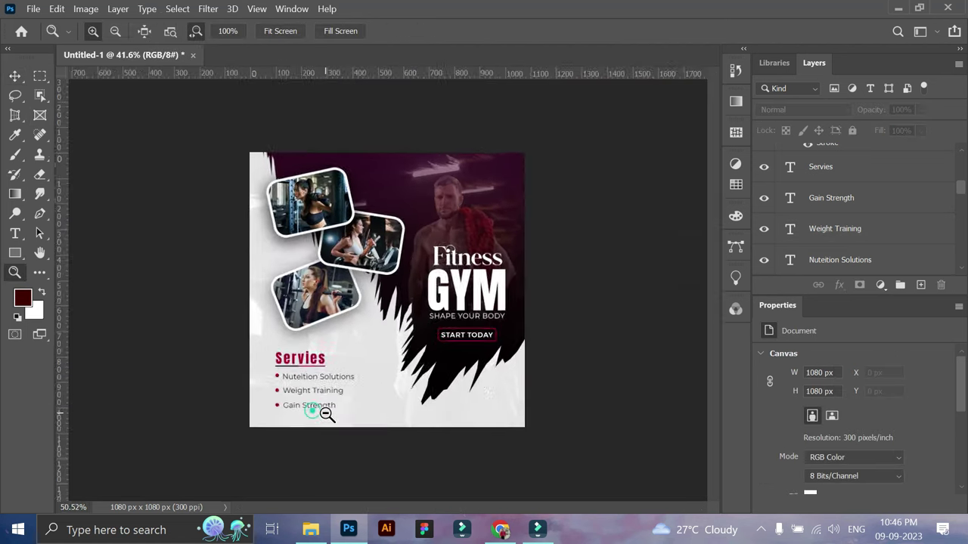
{"action": "key", "text": "ctrl+0"}
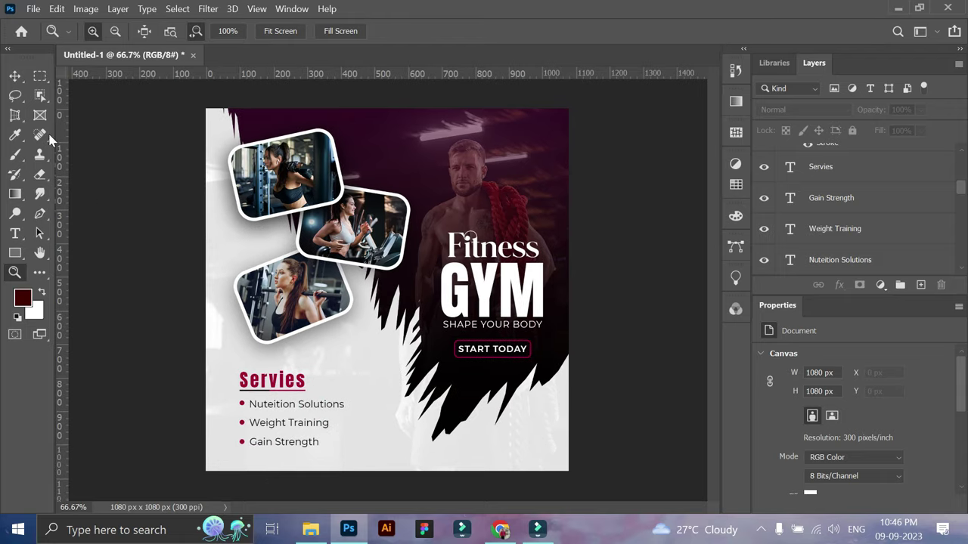
{"action": "key", "text": "v"}
- Free Transform the list text down to about 248 × 126 px
{"action": "left_click_drag", "start_coordinate": [291, 454], "coordinate": [303, 401]}
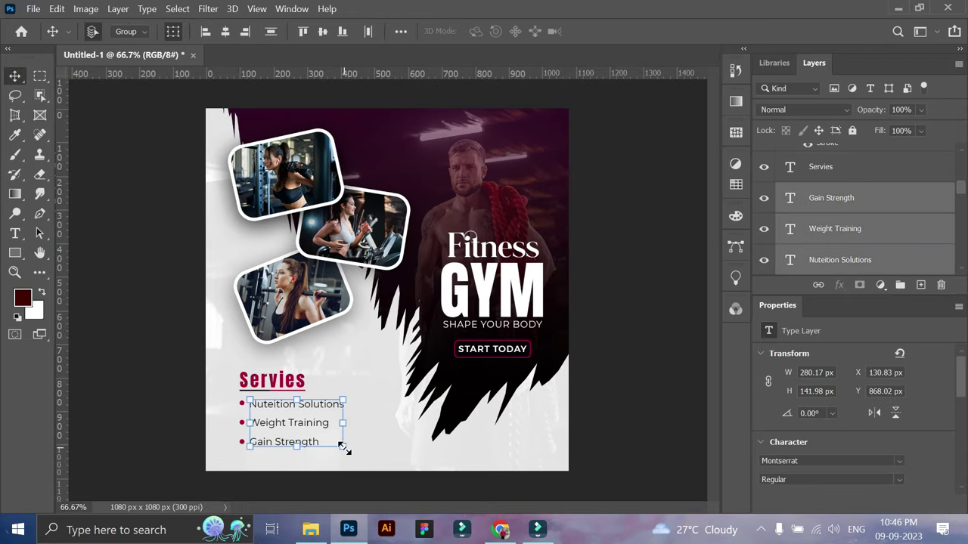
{"action": "key", "text": "ctrl+t"}
{"action": "left_click_drag", "start_coordinate": [341, 449], "coordinate": [318, 412]}
{"action": "left_click", "coordinate": [686, 32]}
{"action": "left_click_drag", "start_coordinate": [345, 445], "coordinate": [336, 441]}
{"action": "left_click", "coordinate": [712, 31]}
- Even out the spacing of Nuteition Solutions, Weight Training and Gain Strength
{"action": "key", "text": "z"}
{"action": "mouse_move", "coordinate": [296, 471]}
{"action": "left_mouse_down"}
{"action": "mouse_move", "coordinate": [295, 401]}
{"action": "mouse_move", "coordinate": [353, 413]}
{"action": "left_mouse_up"}
{"action": "left_click", "coordinate": [14, 76]}
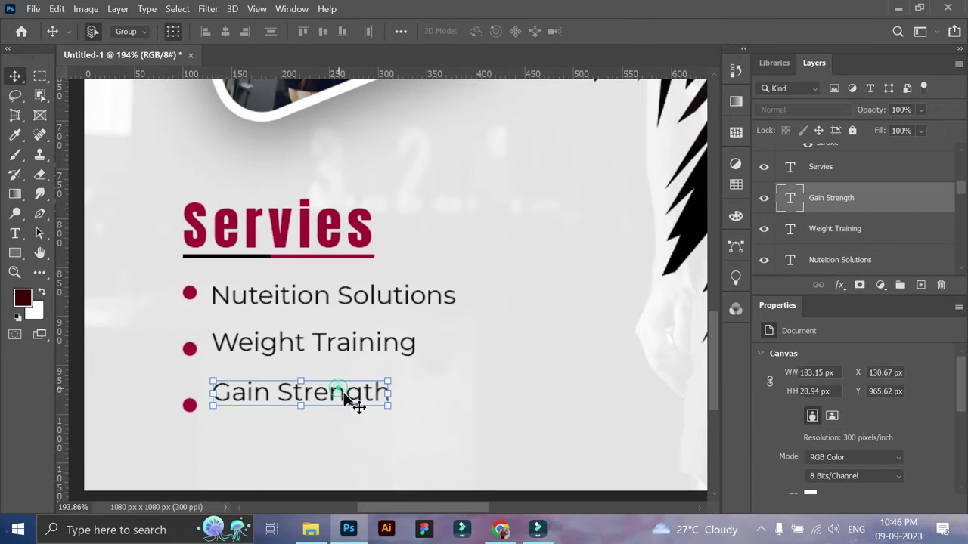
{"action": "left_click_drag", "start_coordinate": [340, 342], "coordinate": [341, 350]}
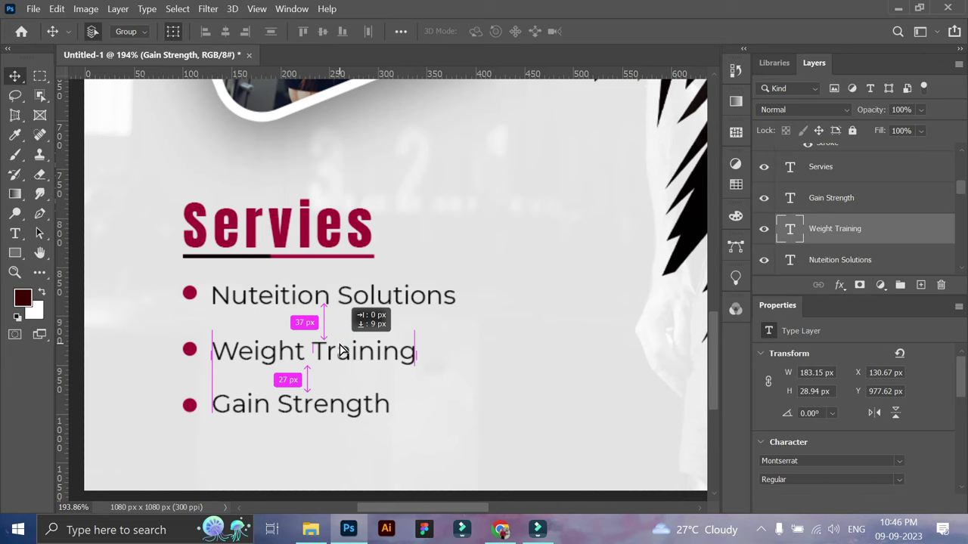
{"action": "left_click_drag", "start_coordinate": [376, 305], "coordinate": [378, 303]}
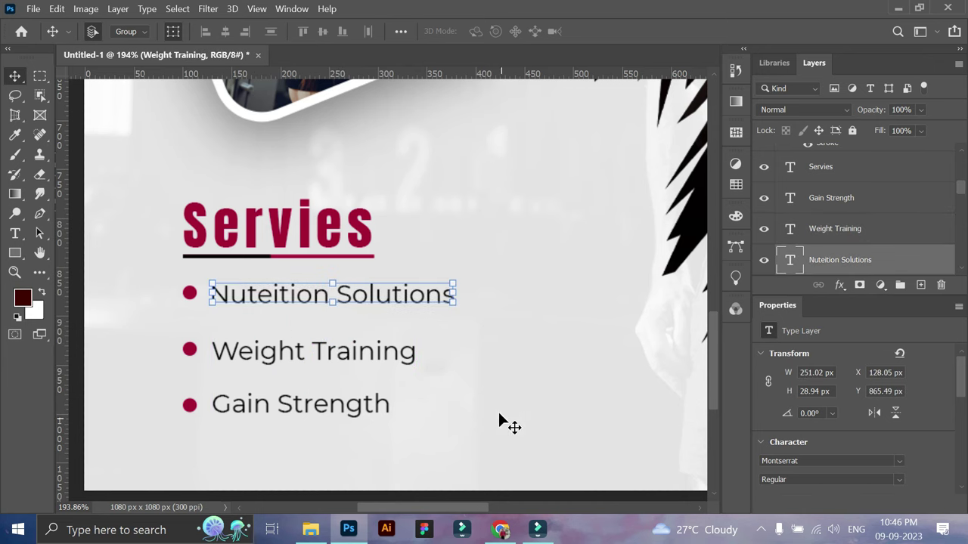
{"action": "left_click", "coordinate": [447, 398]}
{"action": "mouse_move", "coordinate": [298, 403]}
{"action": "left_mouse_down"}
{"action": "mouse_move", "coordinate": [311, 411]}
{"action": "mouse_move", "coordinate": [309, 402]}
{"action": "left_mouse_up"}
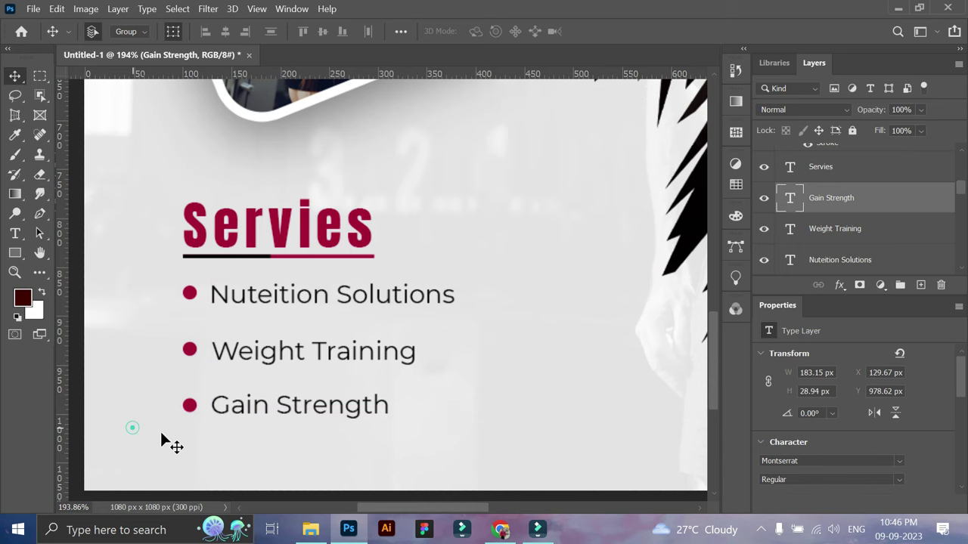
{"action": "left_click", "coordinate": [325, 355]}
{"action": "left_click_drag", "start_coordinate": [375, 298], "coordinate": [371, 299]}
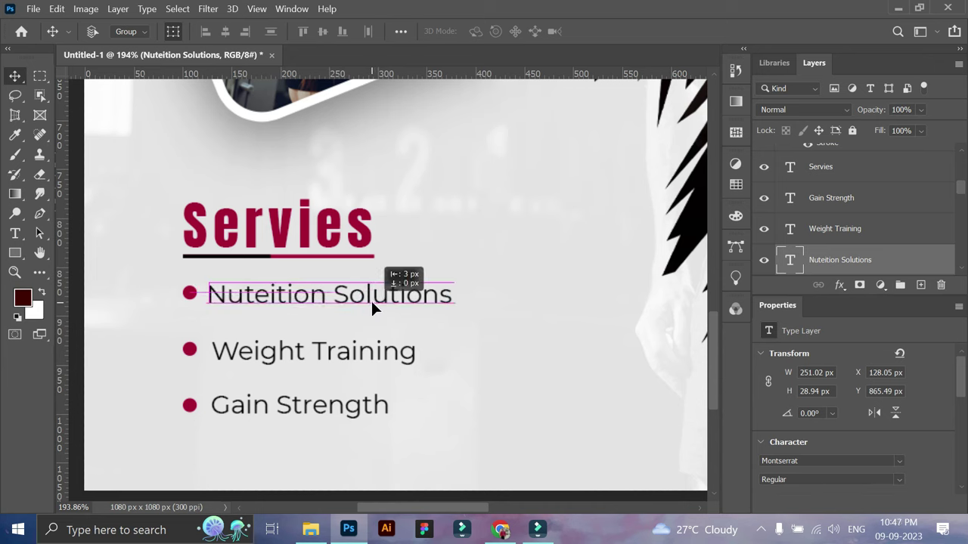
- Select each service line together with its bullet to check alignment
{"action": "left_click", "coordinate": [334, 359]}
{"action": "left_click", "coordinate": [190, 351], "text": "shift"}
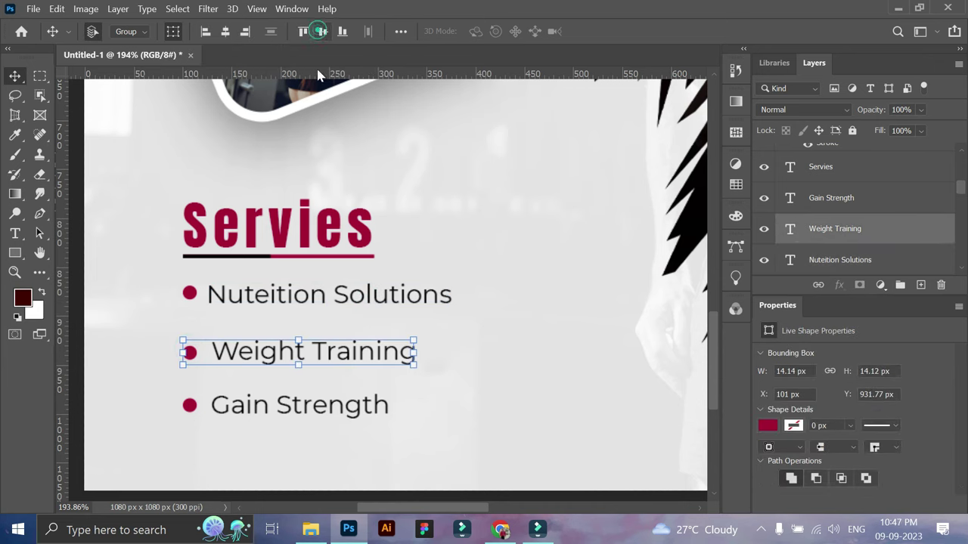
{"action": "left_click_drag", "start_coordinate": [427, 417], "coordinate": [169, 415]}
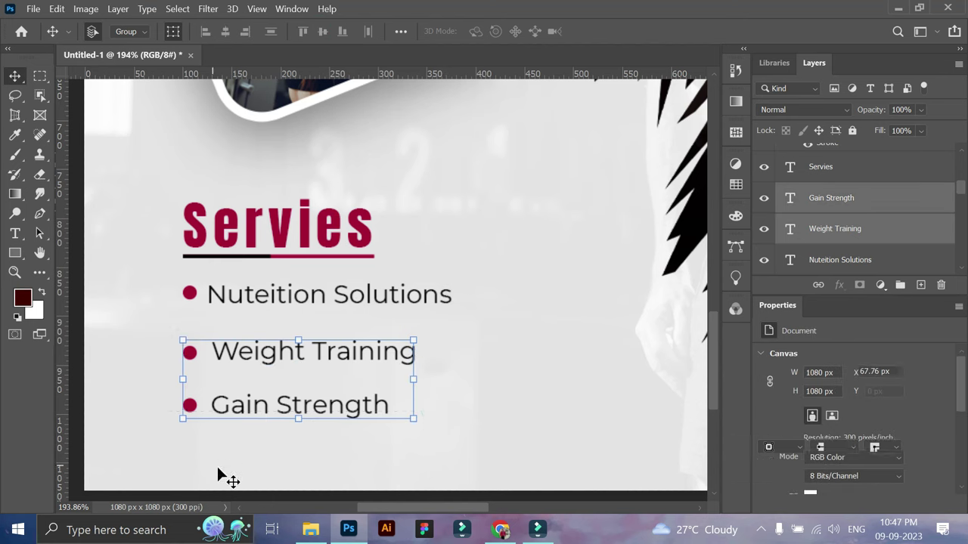
{"action": "left_click", "coordinate": [277, 449]}
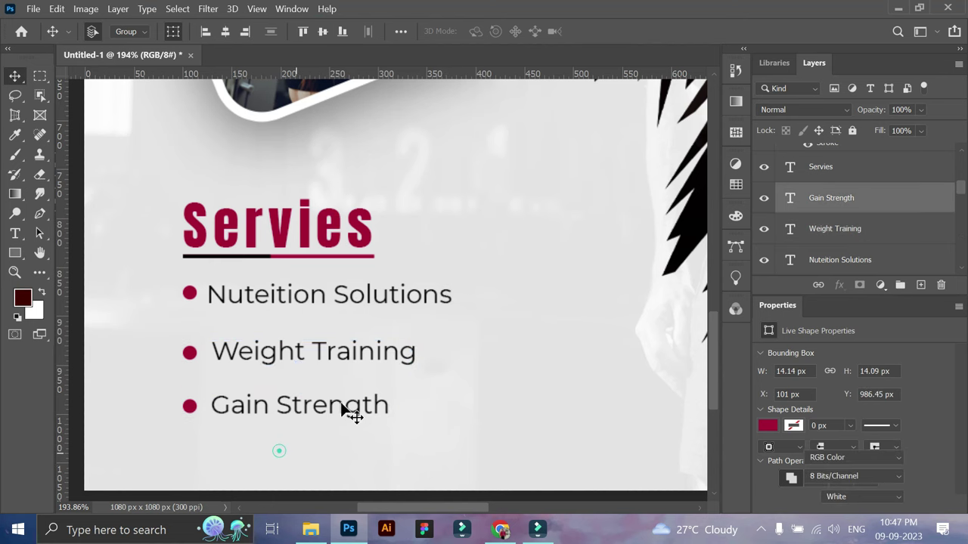
{"action": "left_click_drag", "start_coordinate": [529, 287], "coordinate": [134, 298]}
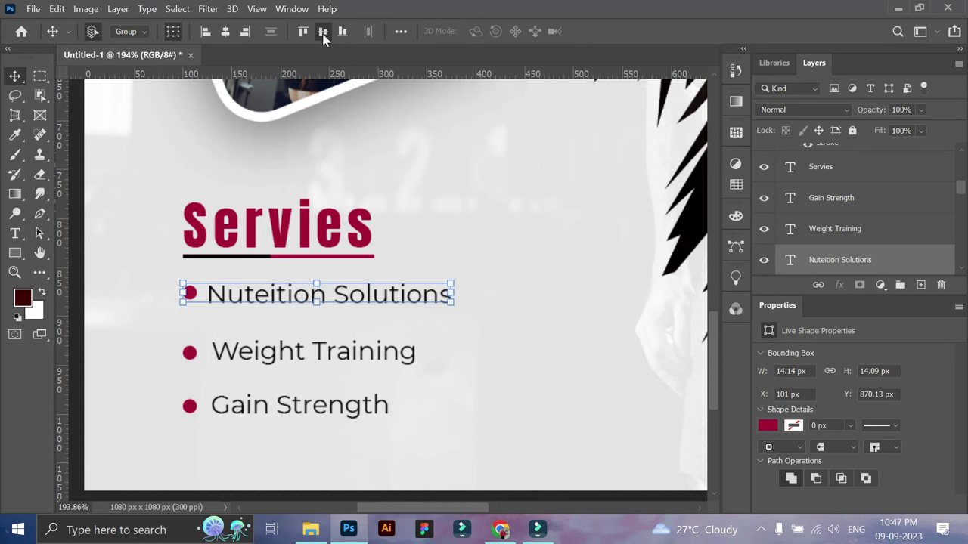
{"action": "left_click", "coordinate": [391, 446]}
- Alt-drag bullet copies for Weight Training and Gain Strength and level Gain Strength with its bullet
{"action": "key", "text": "z"}
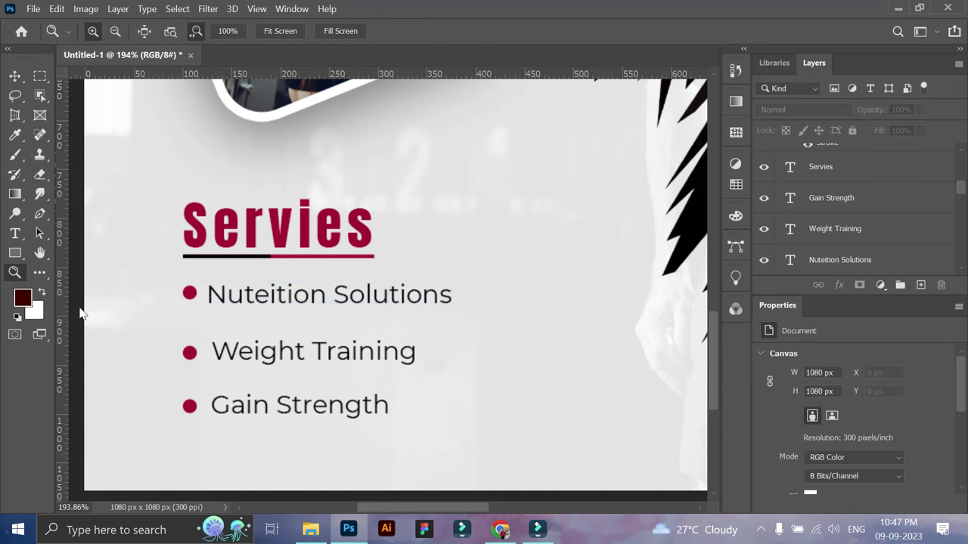
{"action": "left_click_drag", "start_coordinate": [336, 418], "coordinate": [371, 440]}
{"action": "key", "text": "v"}
{"action": "left_click_drag", "start_coordinate": [272, 325], "coordinate": [274, 330]}
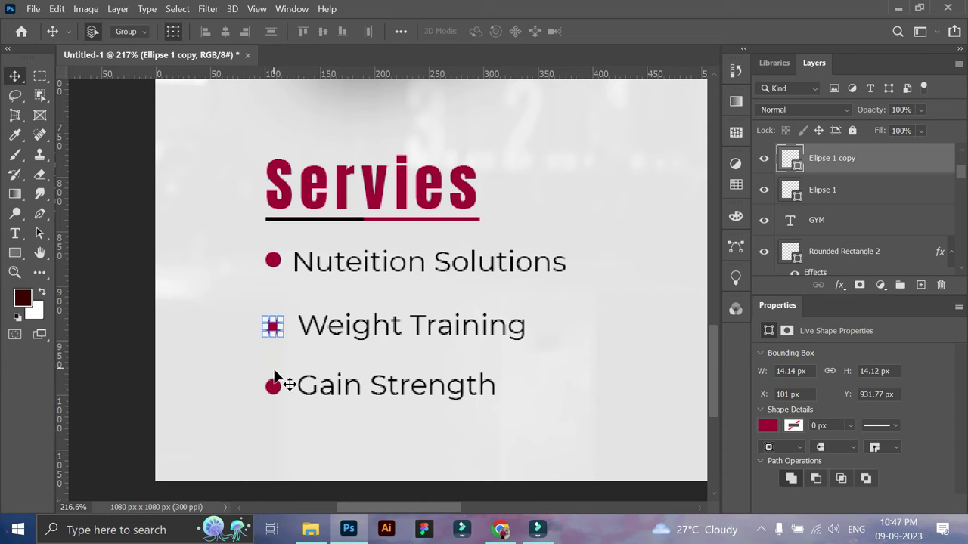
{"action": "left_click_drag", "start_coordinate": [275, 386], "coordinate": [276, 402]}
{"action": "left_click_drag", "start_coordinate": [410, 393], "coordinate": [402, 400]}
{"action": "left_click_drag", "start_coordinate": [396, 445], "coordinate": [235, 102]}
- Zoom in closer on the Services list
{"action": "key", "text": "z"}
{"action": "left_click", "coordinate": [333, 430]}
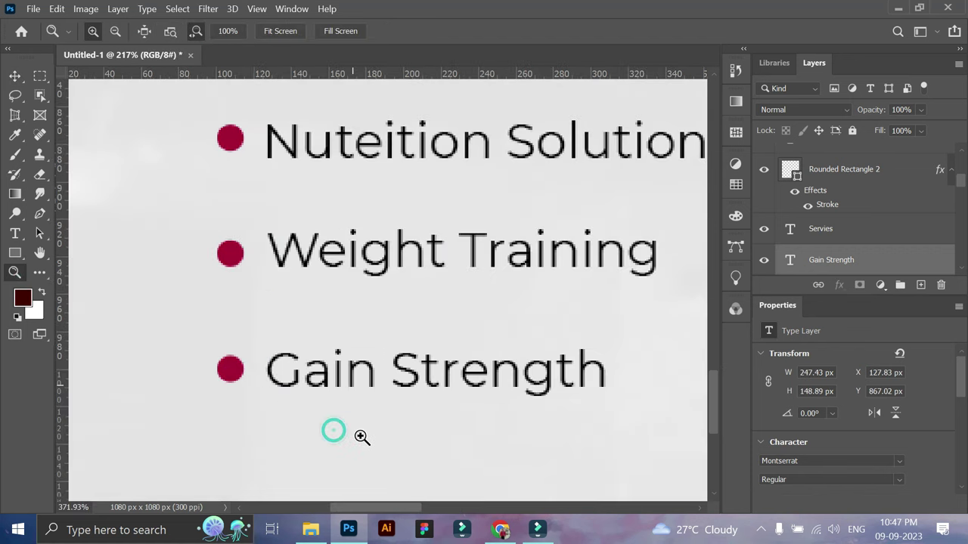
{"action": "scroll", "coordinate": [293, 323], "scroll_direction": "down", "scroll_amount": 5}
{"action": "scroll", "coordinate": [335, 430], "scroll_direction": "up", "scroll_amount": 3}
{"action": "scroll", "coordinate": [313, 479], "scroll_direction": "down", "scroll_amount": 1}
{"action": "scroll", "coordinate": [247, 469], "scroll_direction": "up", "scroll_amount": 2}
{"action": "left_click", "coordinate": [260, 473]}
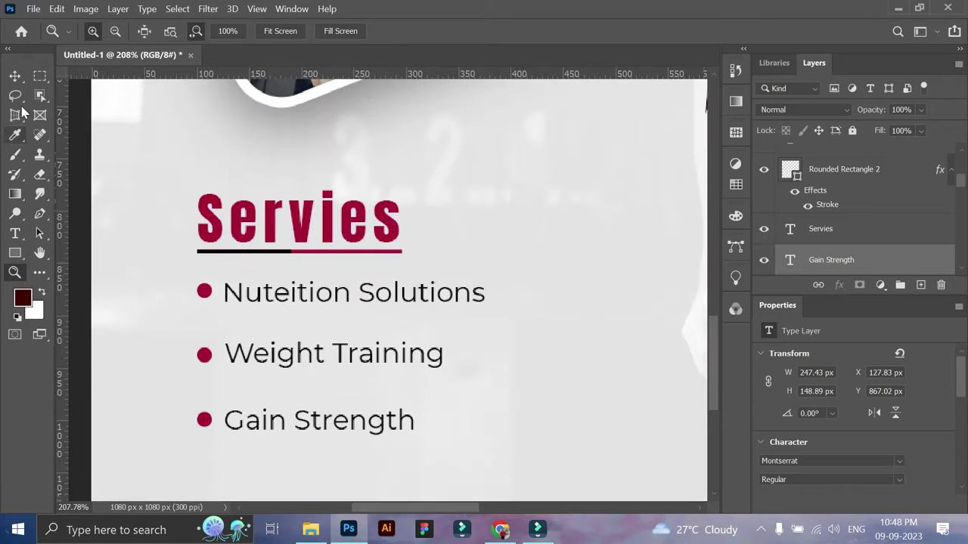
{"action": "key", "text": "v"}
{"action": "left_click", "coordinate": [288, 471]}
- Move the Gain Strength row up and align its bullet with the text
{"action": "left_click_drag", "start_coordinate": [152, 337], "coordinate": [389, 388]}
{"action": "left_click_drag", "start_coordinate": [147, 340], "coordinate": [385, 353]}
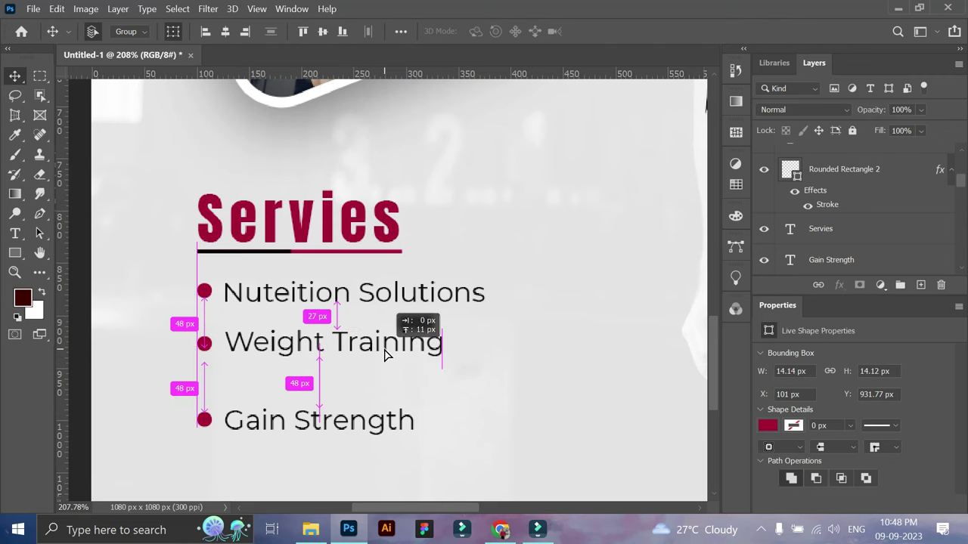
{"action": "mouse_move", "coordinate": [136, 405]}
{"action": "left_mouse_down"}
{"action": "mouse_move", "coordinate": [346, 415]}
{"action": "mouse_move", "coordinate": [351, 401]}
{"action": "left_mouse_up"}
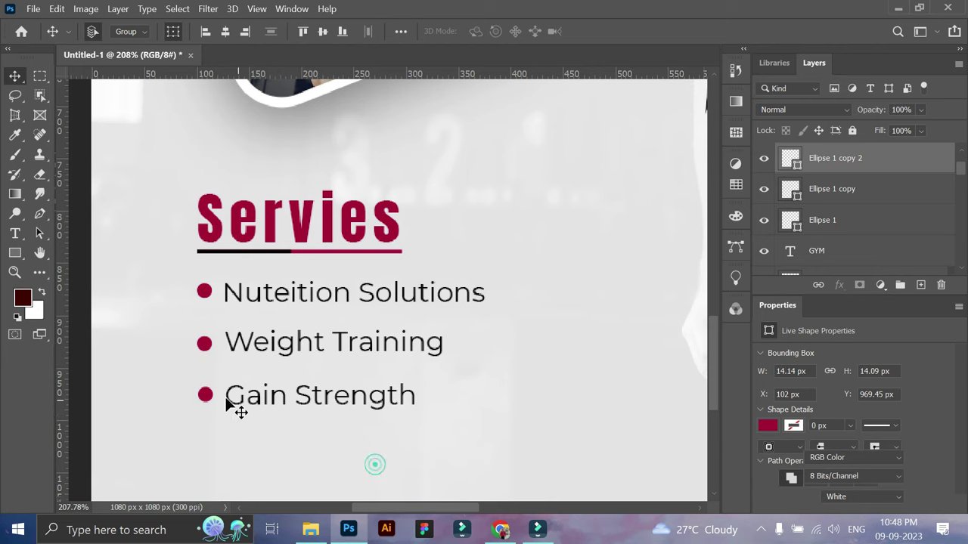
{"action": "left_click_drag", "start_coordinate": [207, 394], "coordinate": [210, 400]}
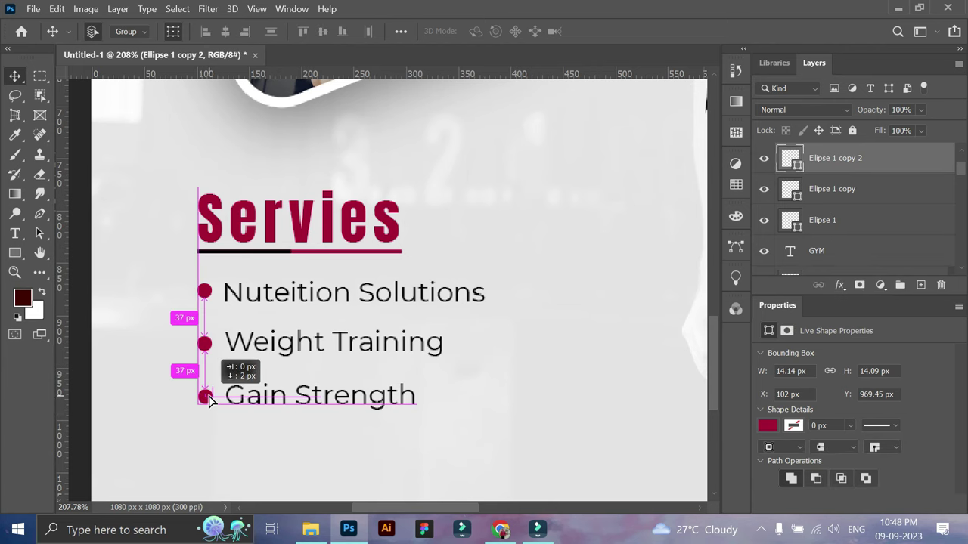
{"action": "left_click_drag", "start_coordinate": [181, 281], "coordinate": [211, 418]}
{"action": "left_click", "coordinate": [329, 446]}
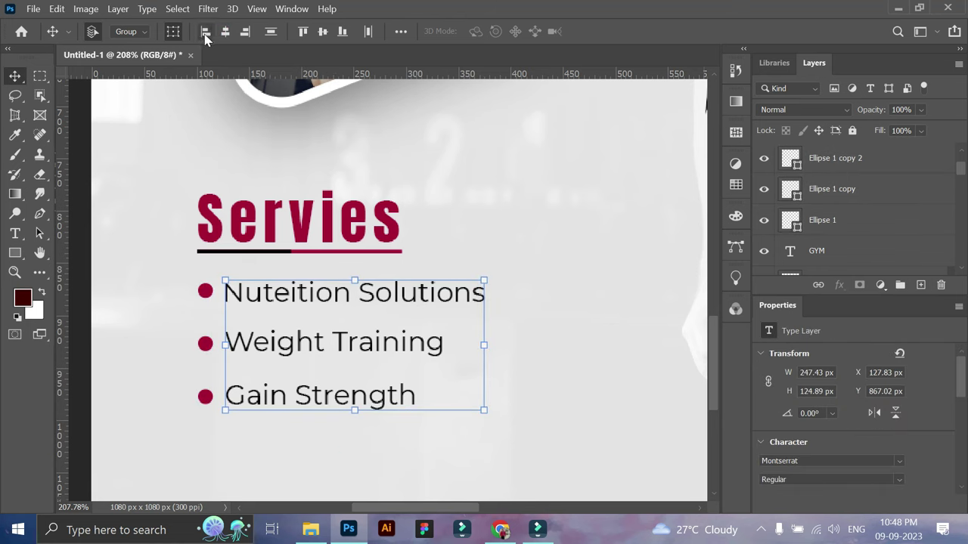
{"action": "left_click", "coordinate": [270, 421]}
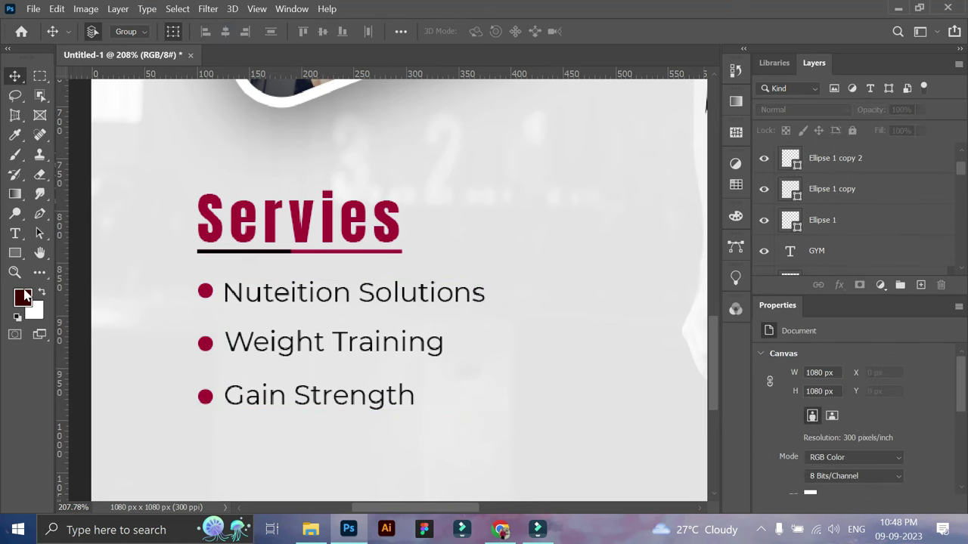
{"action": "scroll", "coordinate": [267, 404], "scroll_direction": "up", "scroll_amount": 2}
- Nudge the Weight Training line down slightly
{"action": "scroll", "coordinate": [268, 403], "scroll_direction": "up", "scroll_amount": 2}
{"action": "left_click", "coordinate": [11, 77]}
{"action": "left_click_drag", "start_coordinate": [417, 313], "coordinate": [417, 325]}
{"action": "scroll", "coordinate": [368, 320], "scroll_direction": "down", "scroll_amount": 2}
{"action": "scroll", "coordinate": [397, 346], "scroll_direction": "down", "scroll_amount": 1}
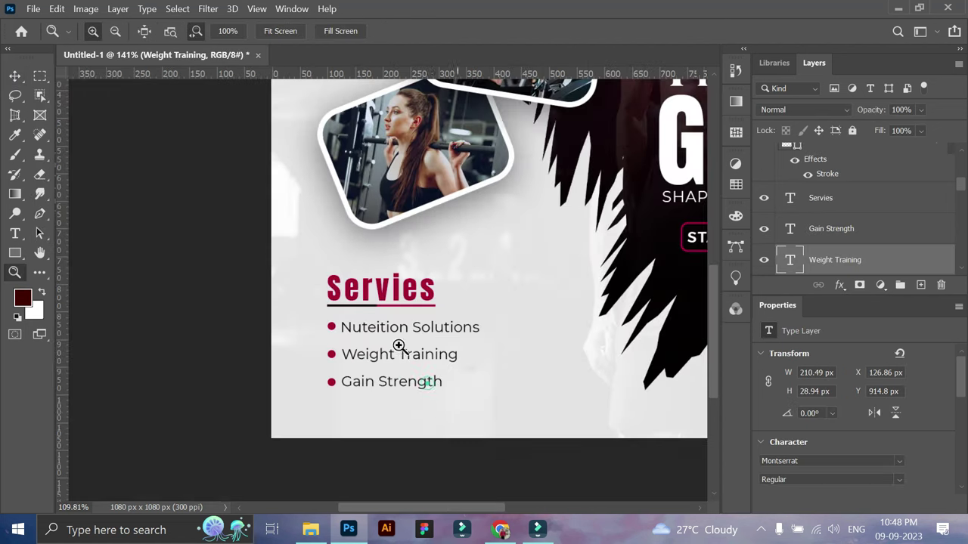
{"action": "scroll", "coordinate": [426, 410], "scroll_direction": "down", "scroll_amount": 1}
- Scale the Servies heading and three service lines up to about 113% and reposition them
{"action": "left_click_drag", "start_coordinate": [420, 410], "coordinate": [474, 298]}
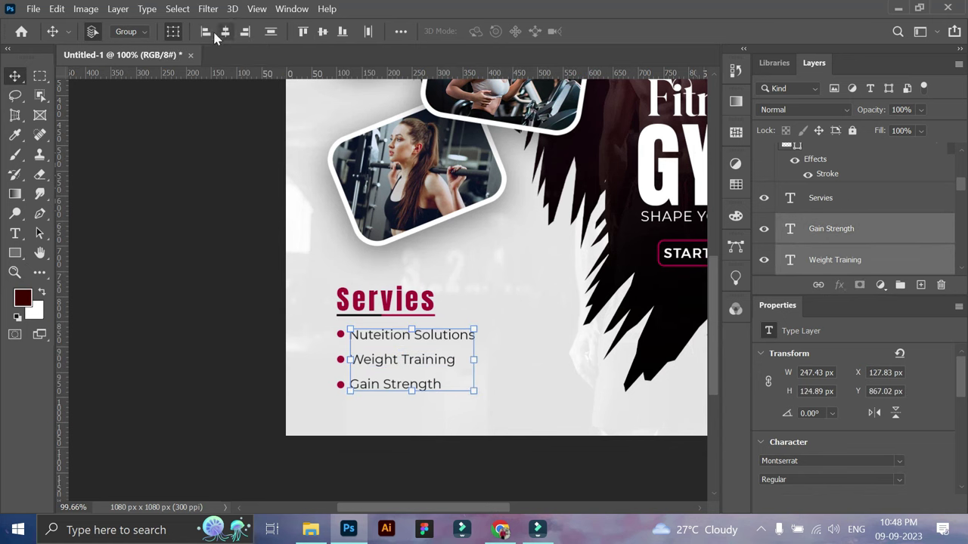
{"action": "scroll", "coordinate": [562, 408], "scroll_direction": "down", "scroll_amount": 2}
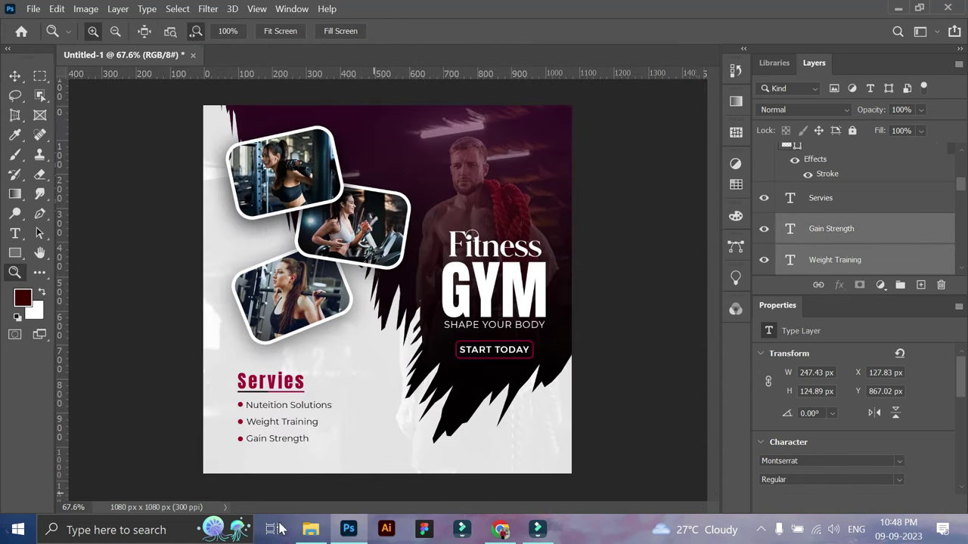
{"action": "left_click_drag", "start_coordinate": [182, 374], "coordinate": [249, 442]}
{"action": "key", "text": "ctrl+t"}
{"action": "left_click_drag", "start_coordinate": [333, 443], "coordinate": [339, 449]}
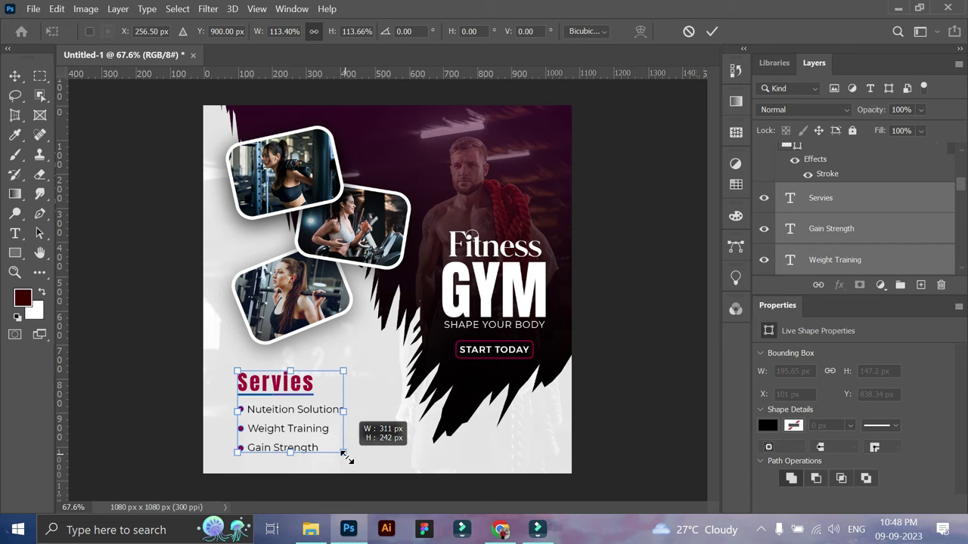
{"action": "key", "text": "Return"}
{"action": "left_click_drag", "start_coordinate": [303, 413], "coordinate": [306, 402]}
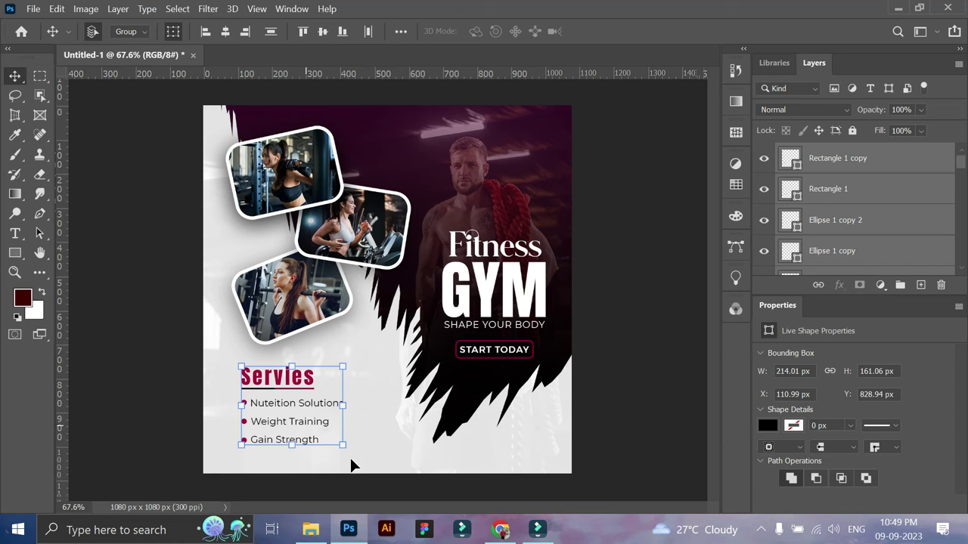
- Shrink the Servies heading alone slightly
{"action": "left_click", "coordinate": [638, 369]}
{"action": "left_click", "coordinate": [310, 378]}
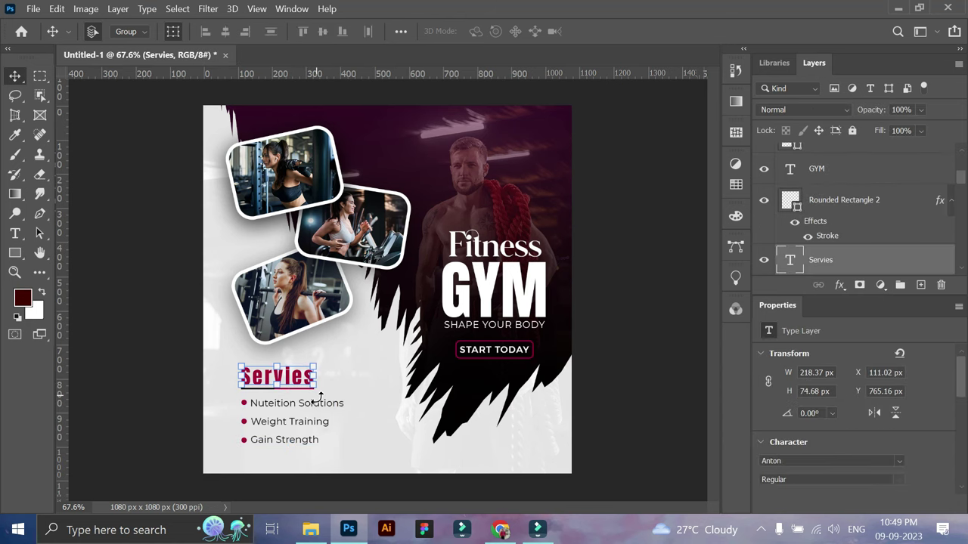
{"action": "key", "text": "ctrl+t"}
{"action": "left_click_drag", "start_coordinate": [314, 387], "coordinate": [308, 387]}
- Commit the heading resize and narrow the underline to the heading's width
{"action": "left_click", "coordinate": [714, 32]}
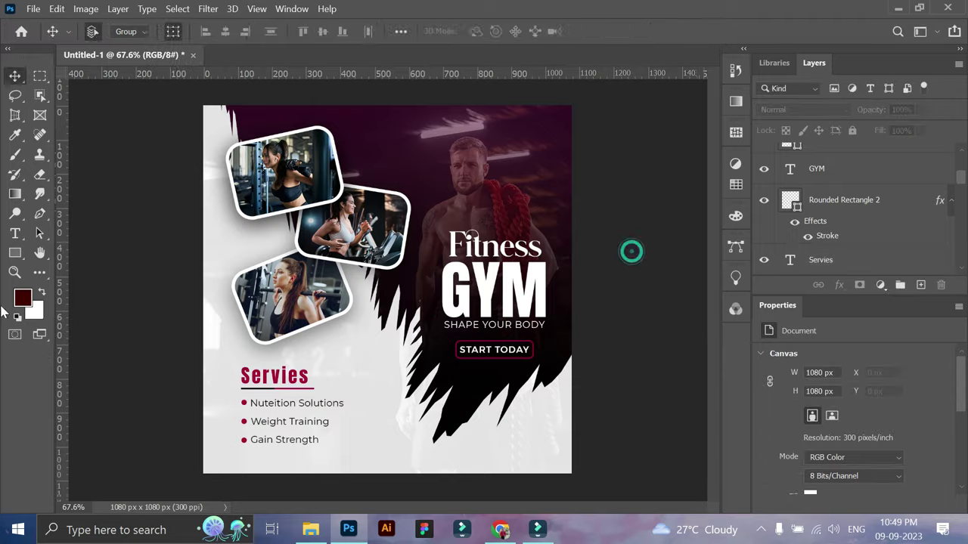
{"action": "scroll", "coordinate": [276, 401], "scroll_direction": "up", "scroll_amount": 5}
{"action": "left_click", "coordinate": [323, 363]}
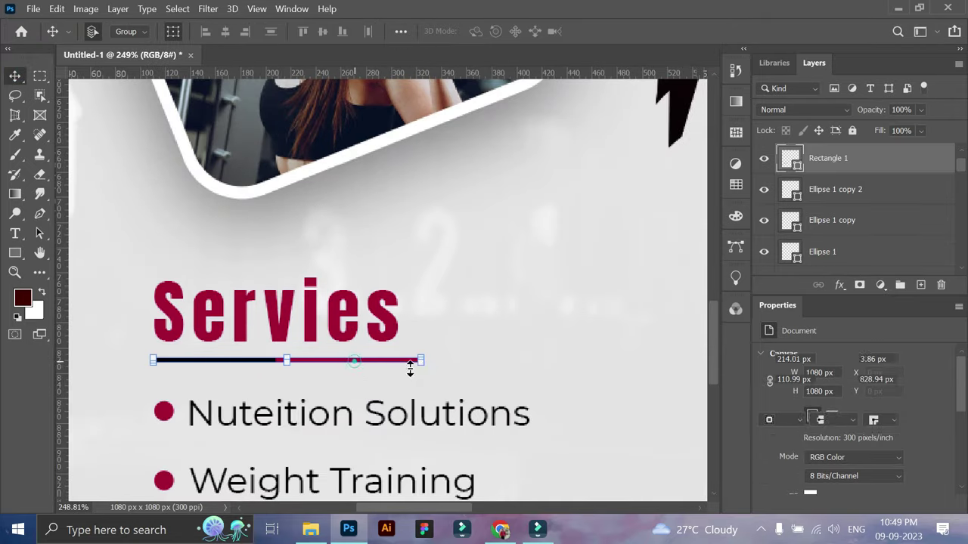
{"action": "key", "text": "ctrl+t"}
{"action": "left_click_drag", "start_coordinate": [421, 361], "coordinate": [407, 360]}
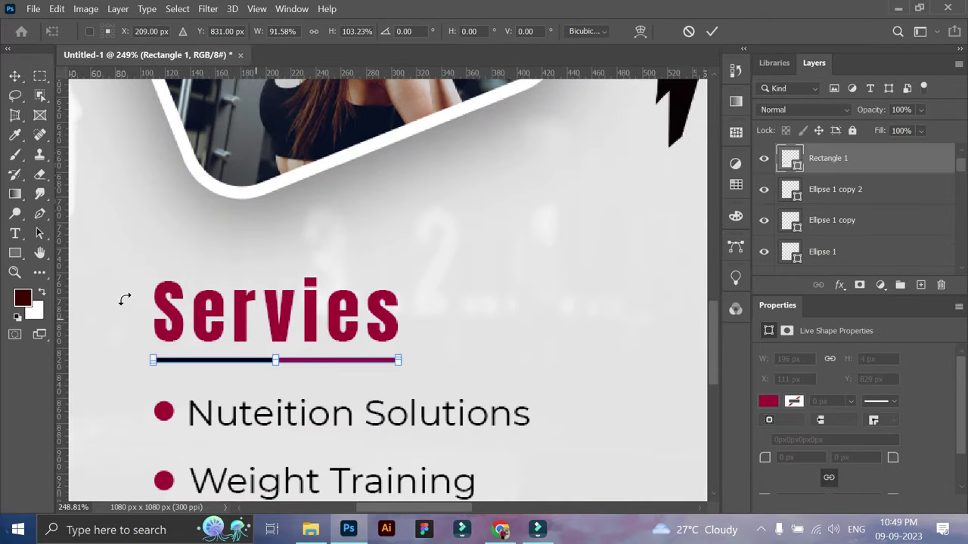
{"action": "left_click", "coordinate": [15, 272]}
- Shorten the black left segment of the Servies underline
{"action": "scroll", "coordinate": [320, 406], "scroll_direction": "down", "scroll_amount": 5}
{"action": "left_click", "coordinate": [332, 384]}
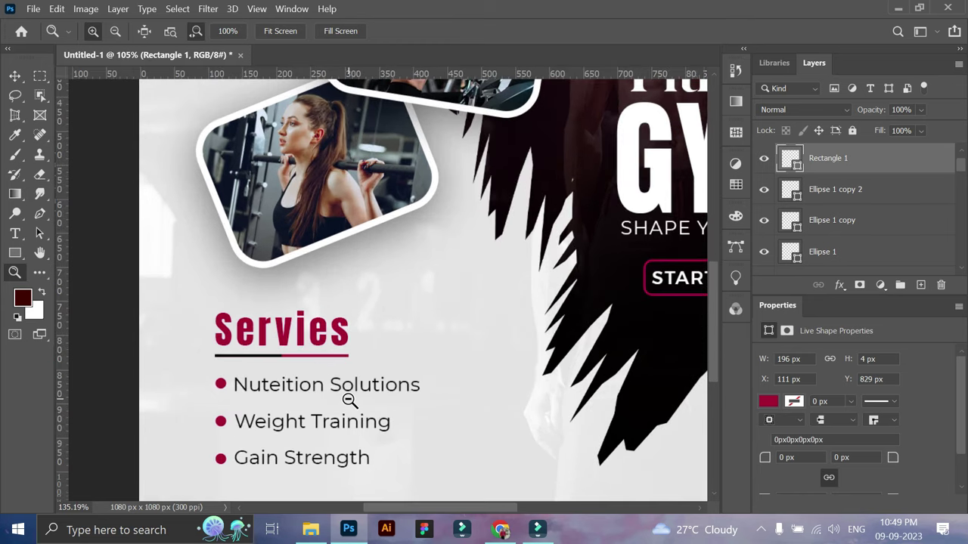
{"action": "scroll", "coordinate": [347, 399], "scroll_direction": "down", "scroll_amount": 3}
{"action": "scroll", "coordinate": [328, 372], "scroll_direction": "down", "scroll_amount": 1}
{"action": "scroll", "coordinate": [240, 419], "scroll_direction": "up", "scroll_amount": 1}
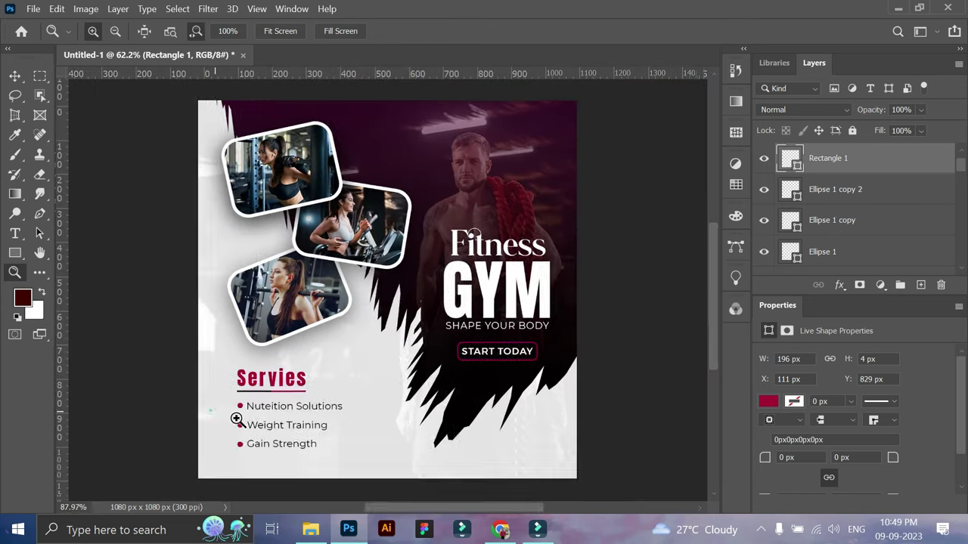
{"action": "scroll", "coordinate": [215, 408], "scroll_direction": "up", "scroll_amount": 8}
{"action": "key", "text": "v"}
{"action": "key", "text": "ctrl+j"}
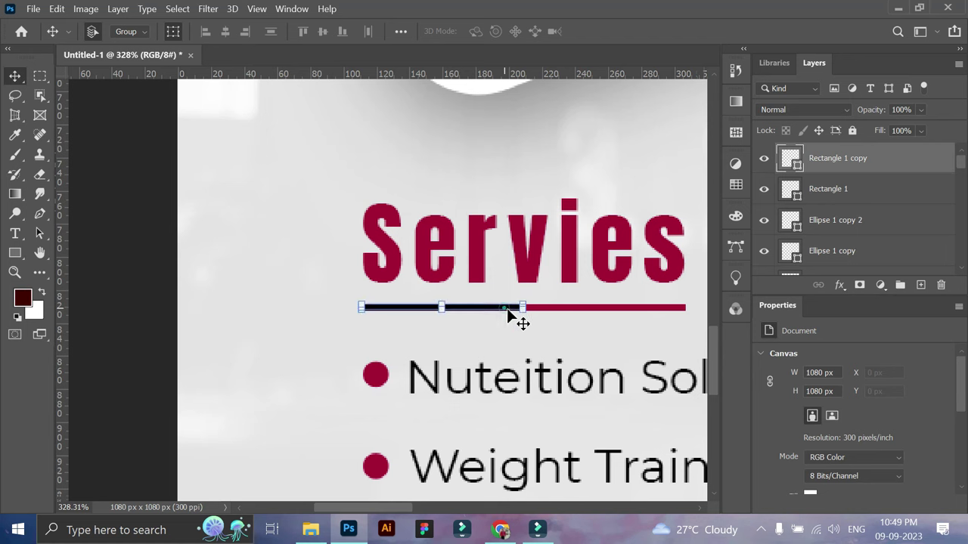
{"action": "left_click_drag", "start_coordinate": [527, 308], "coordinate": [474, 307]}
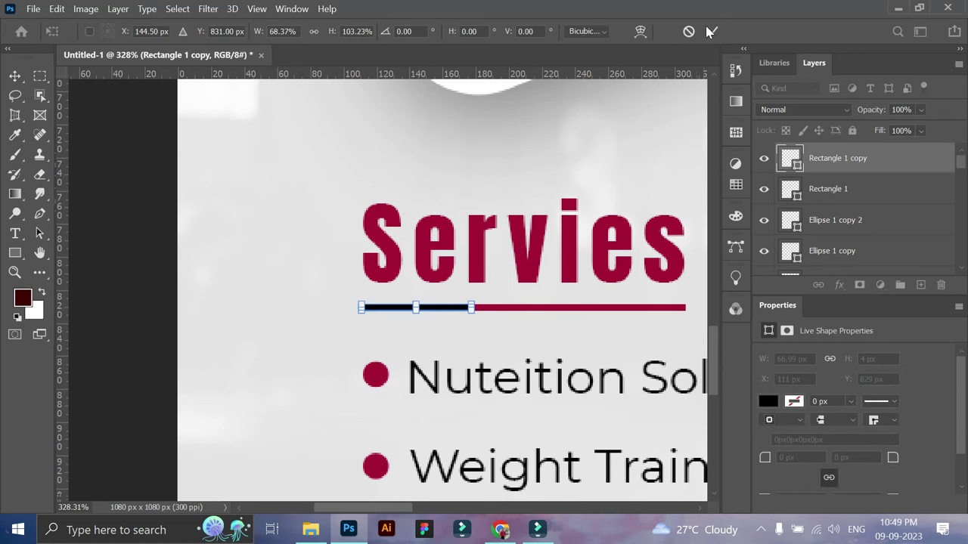
{"action": "key", "text": "Return"}
- Fit the whole poster on screen, then zoom back in
{"action": "key", "text": "z"}
{"action": "key", "text": "ctrl+0"}
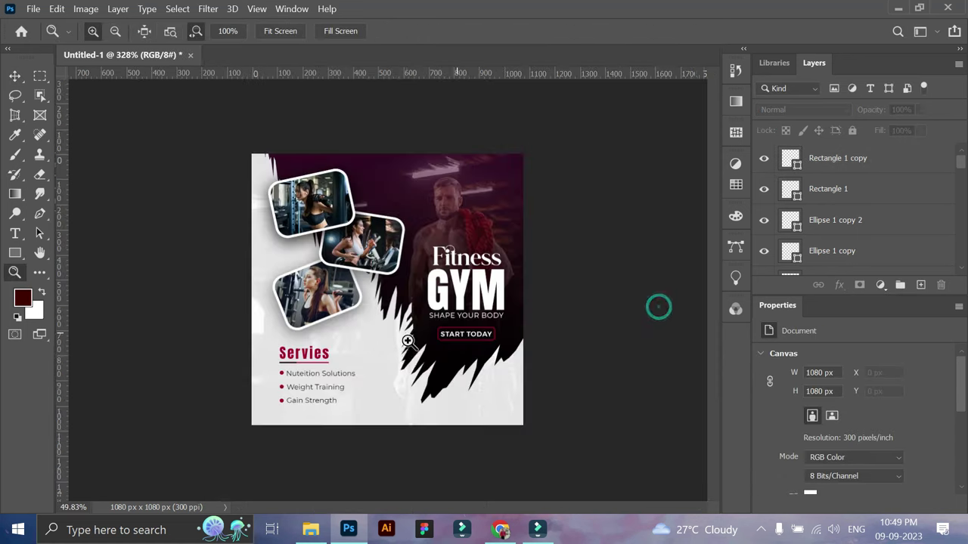
{"action": "left_click", "coordinate": [395, 335]}
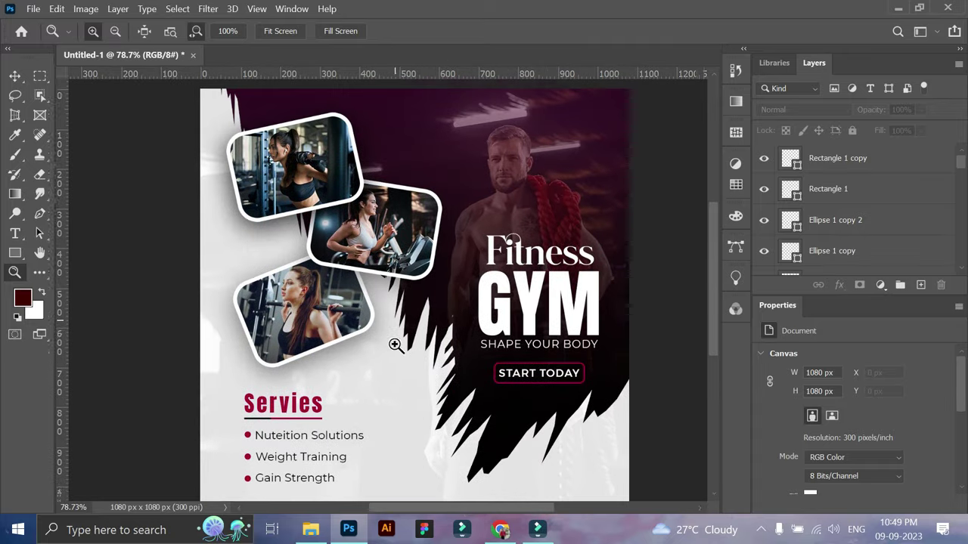
- Import the circular logo PNG onto the poster and scale it down
{"action": "left_click_drag", "start_coordinate": [395, 346], "coordinate": [374, 378]}
{"action": "left_click", "coordinate": [315, 535]}
{"action": "left_click_drag", "start_coordinate": [232, 154], "coordinate": [400, 425]}
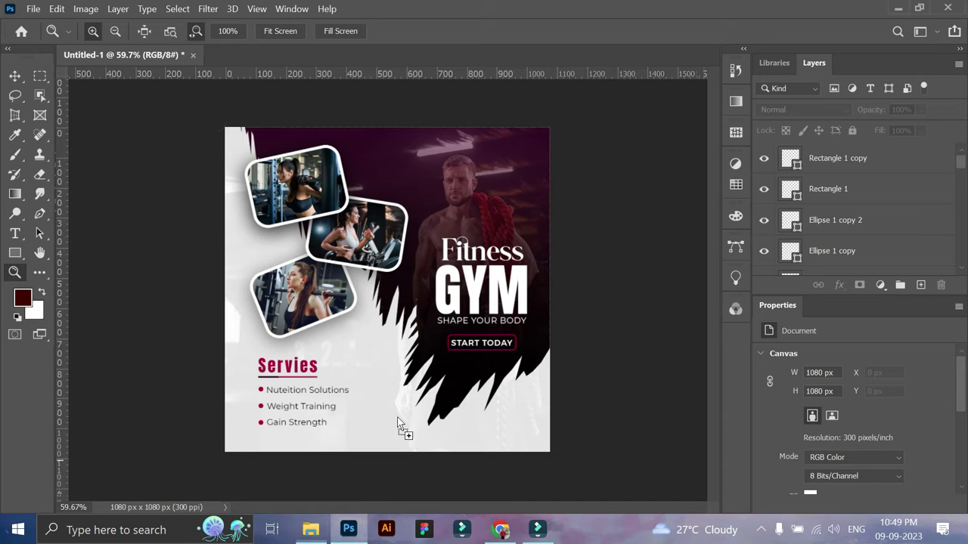
{"action": "mouse_move", "coordinate": [550, 456]}
{"action": "left_mouse_down"}
{"action": "mouse_move", "coordinate": [333, 255]}
{"action": "mouse_move", "coordinate": [257, 160]}
{"action": "mouse_move", "coordinate": [518, 173]}
{"action": "left_mouse_up"}
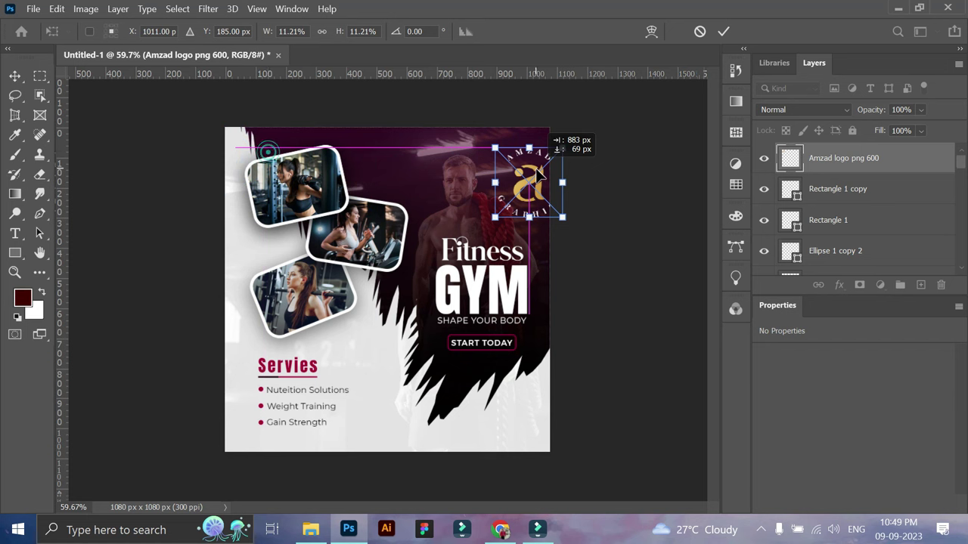
{"action": "left_click", "coordinate": [724, 31]}
- Recolour the logo white with a Color Overlay layer effect
{"action": "left_click", "coordinate": [838, 285]}
{"action": "left_click", "coordinate": [877, 385]}
{"action": "left_click_drag", "start_coordinate": [576, 136], "coordinate": [466, 288]}
{"action": "left_click", "coordinate": [712, 325]}
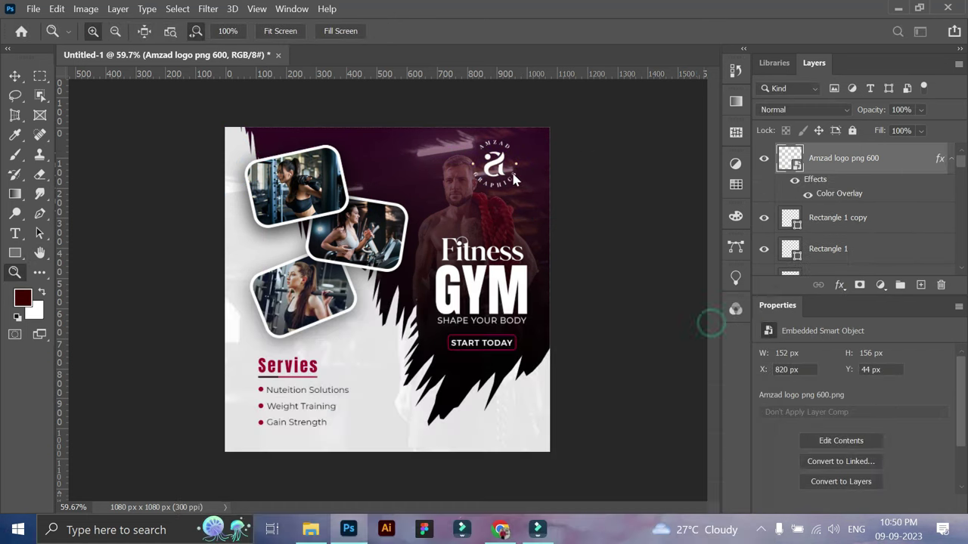
- Move the logo into the poster's top-right corner
{"action": "left_click", "coordinate": [15, 76]}
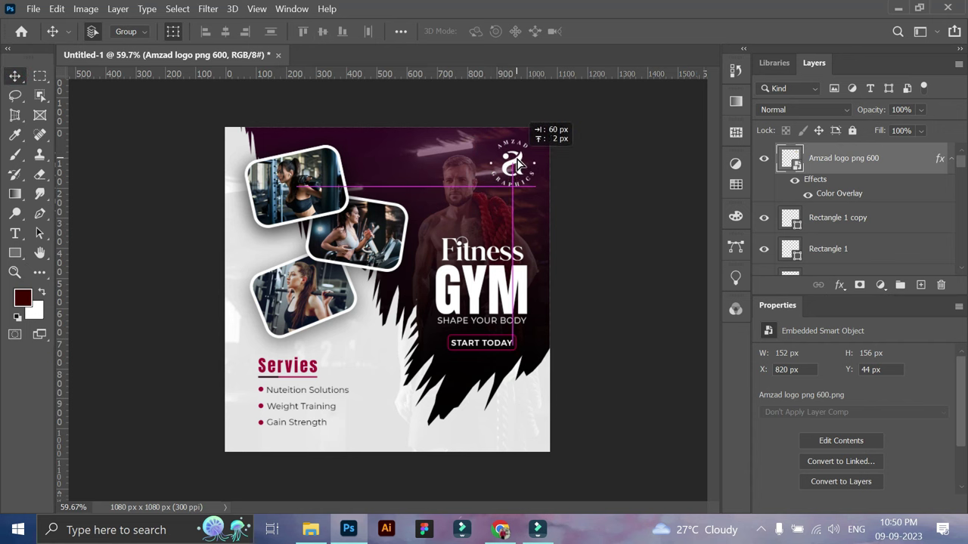
{"action": "left_click_drag", "start_coordinate": [519, 162], "coordinate": [520, 166]}
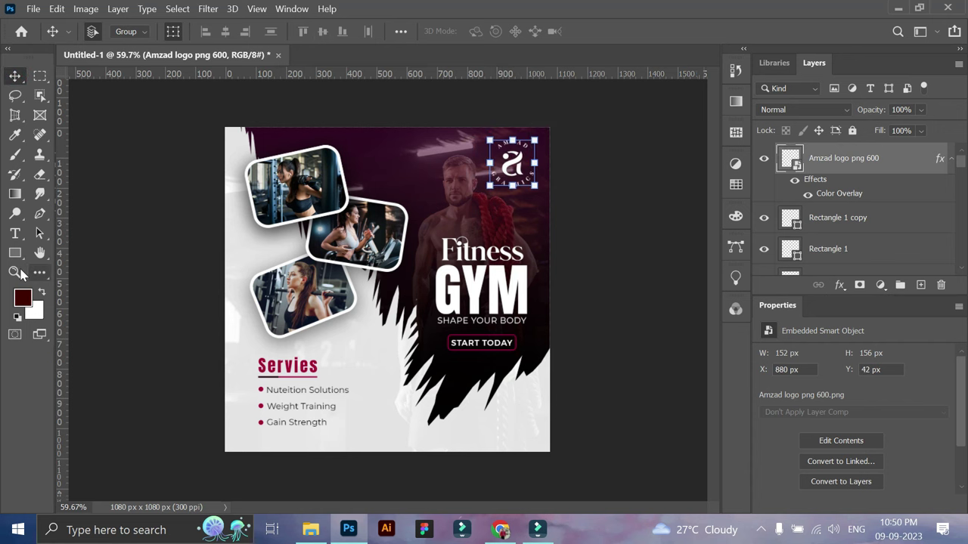
{"action": "left_click", "coordinate": [15, 272]}
{"action": "key", "text": "ctrl+plus"}
{"action": "left_click", "coordinate": [15, 76]}
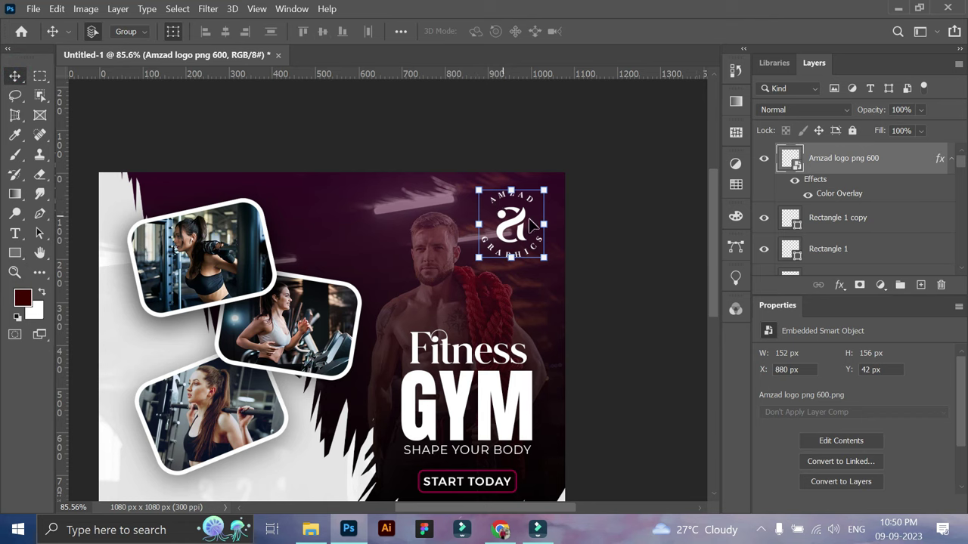
{"action": "left_click_drag", "start_coordinate": [537, 231], "coordinate": [527, 221]}
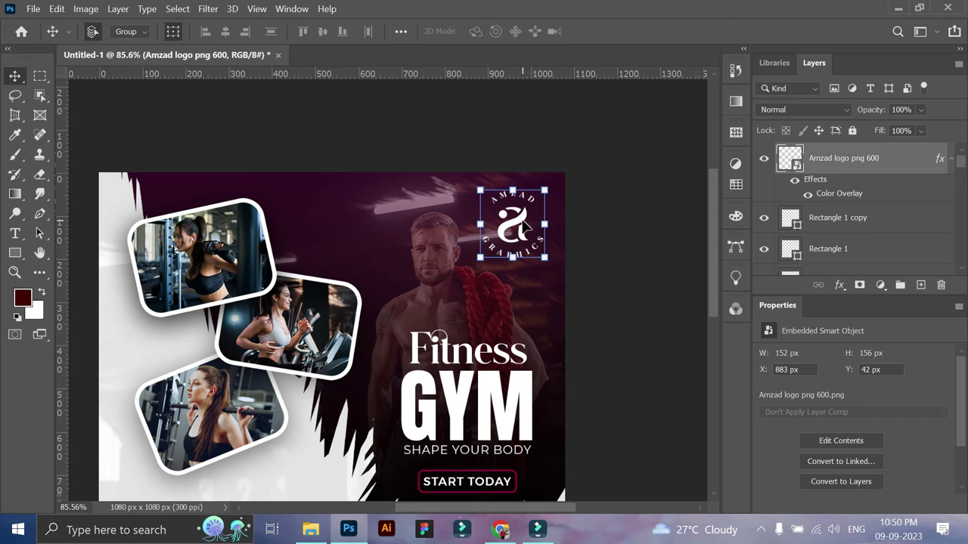
{"action": "left_click", "coordinate": [609, 207]}
{"action": "key", "text": "z"}
{"action": "left_click_drag", "start_coordinate": [590, 283], "coordinate": [564, 246]}
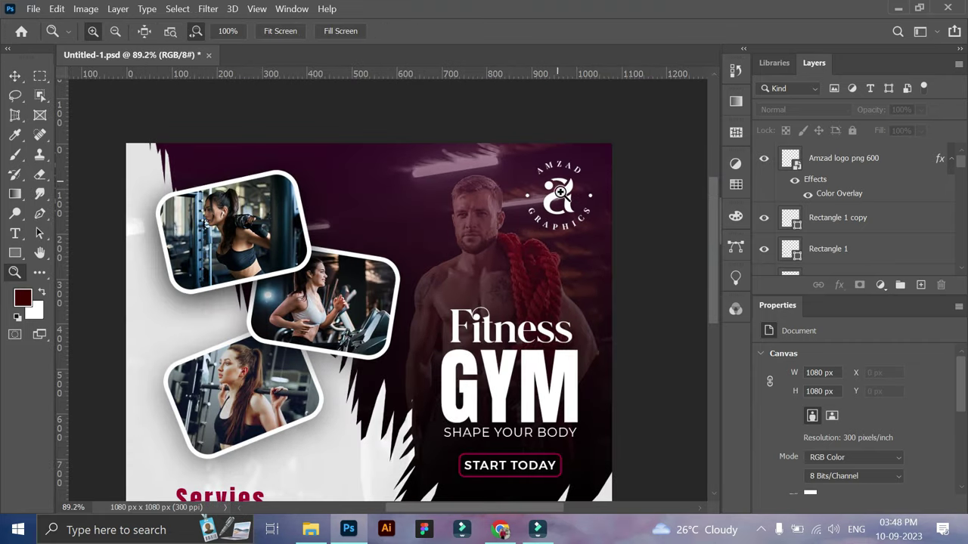
{"action": "mouse_move", "coordinate": [445, 218]}
{"action": "left_mouse_down"}
{"action": "mouse_move", "coordinate": [376, 281]}
{"action": "mouse_move", "coordinate": [227, 227]}
{"action": "left_mouse_up"}
- Shrink the logo slightly to about 128×132 px with Free Transform
{"action": "left_click", "coordinate": [15, 77]}
{"action": "left_click", "coordinate": [503, 235]}
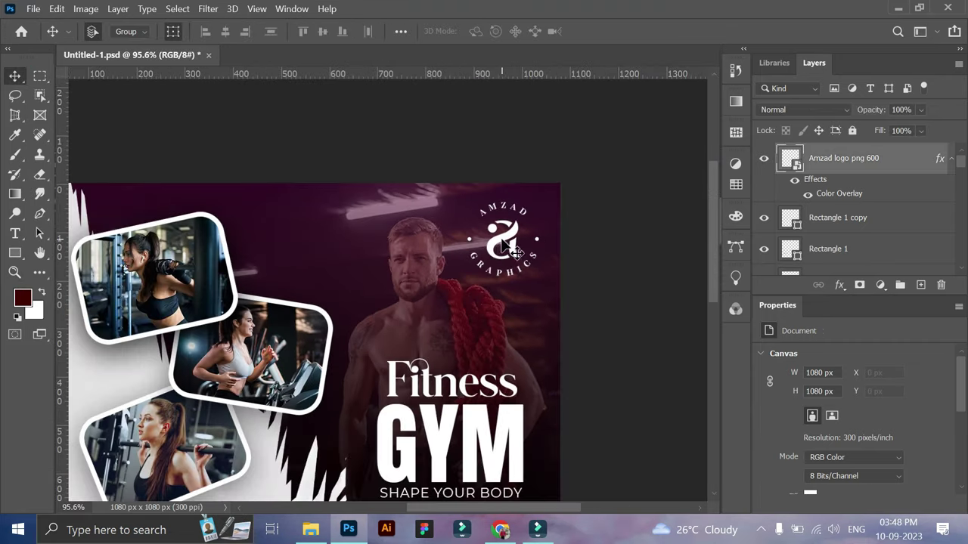
{"action": "key", "text": "ctrl+t"}
{"action": "left_click_drag", "start_coordinate": [538, 202], "coordinate": [529, 212]}
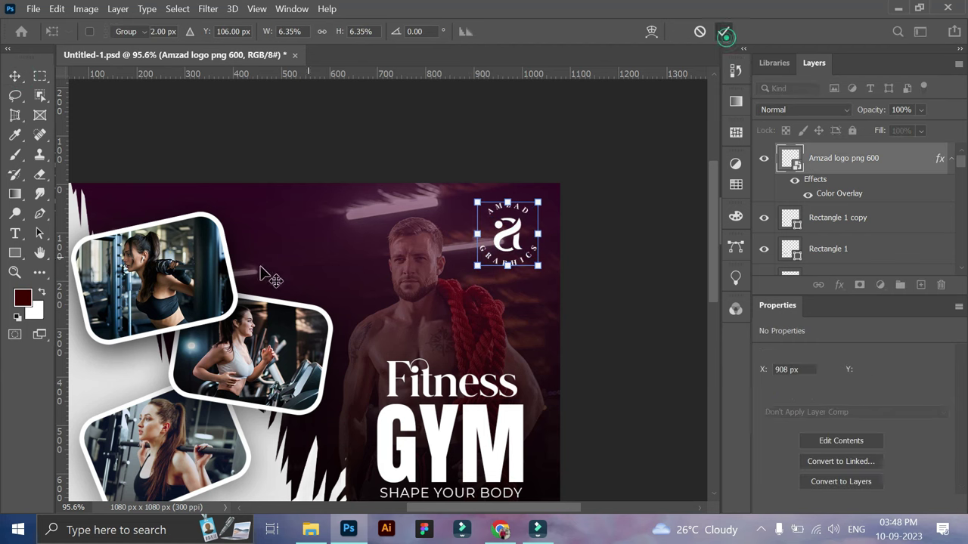
{"action": "key", "text": "Return"}
{"action": "key", "text": "z"}
{"action": "left_click_drag", "start_coordinate": [374, 324], "coordinate": [361, 288]}
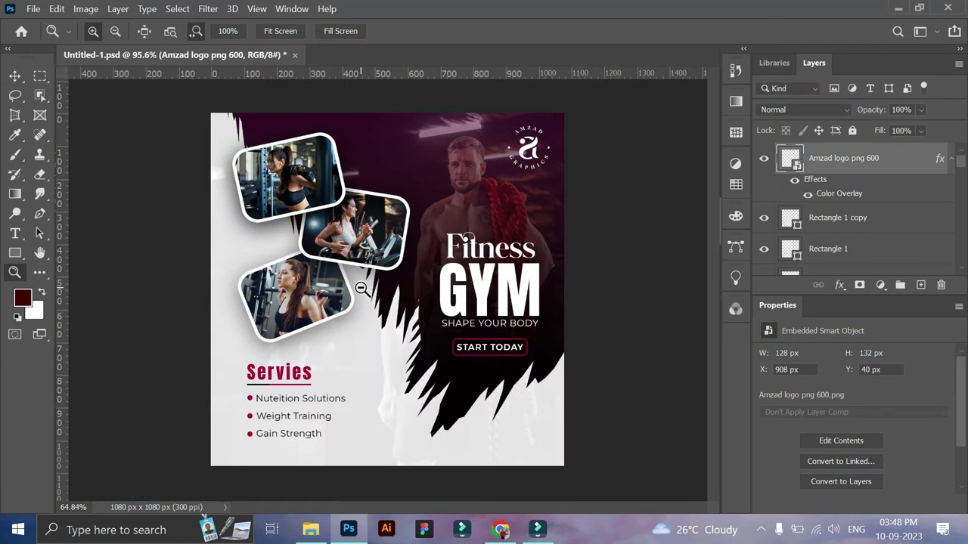
- Save the poster as a JPEG file named 'Gym final' in Downloads
{"action": "key", "text": "ctrl+shift+s"}
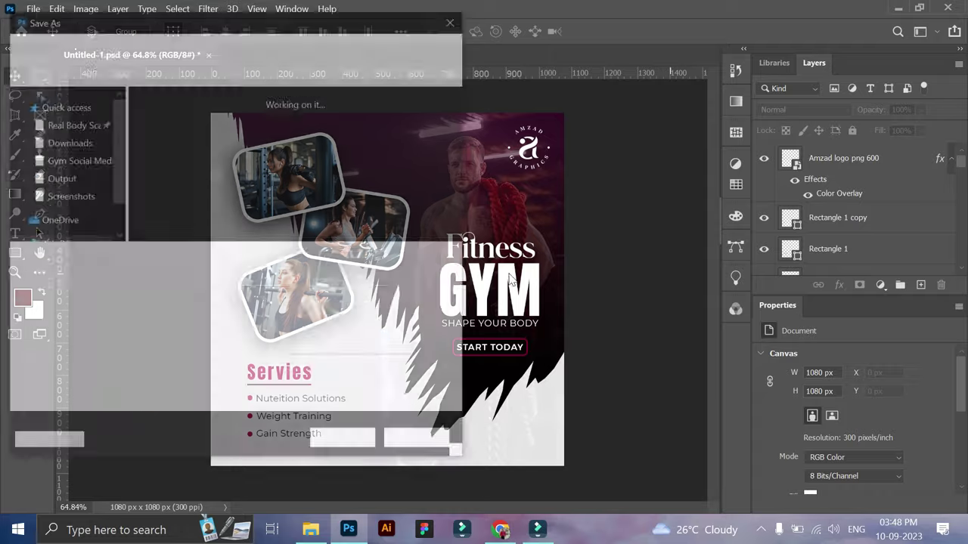
{"action": "left_click", "coordinate": [315, 277]}
{"action": "left_click", "coordinate": [167, 121]}
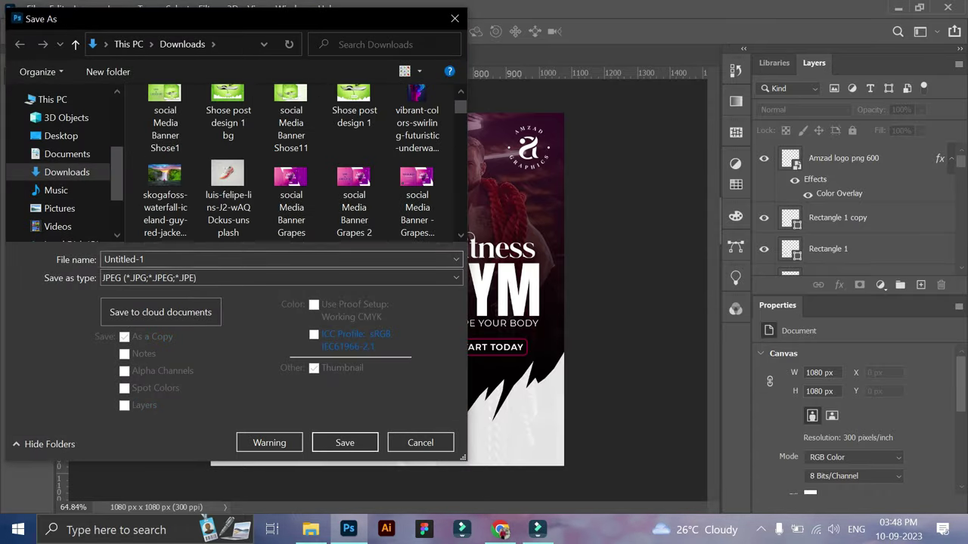
{"action": "double_click", "coordinate": [193, 259]}
{"action": "type", "text": "Gym final"}
{"action": "key", "text": "Return"}
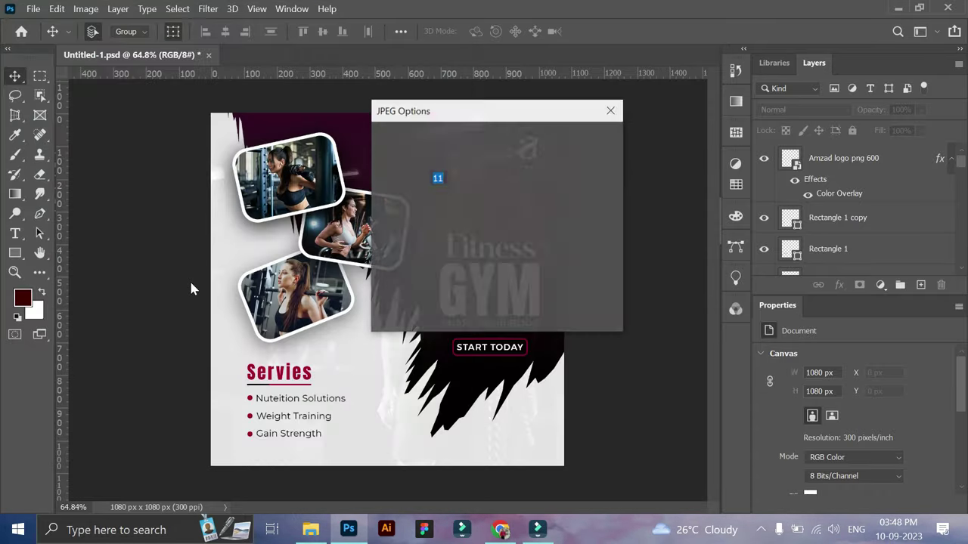